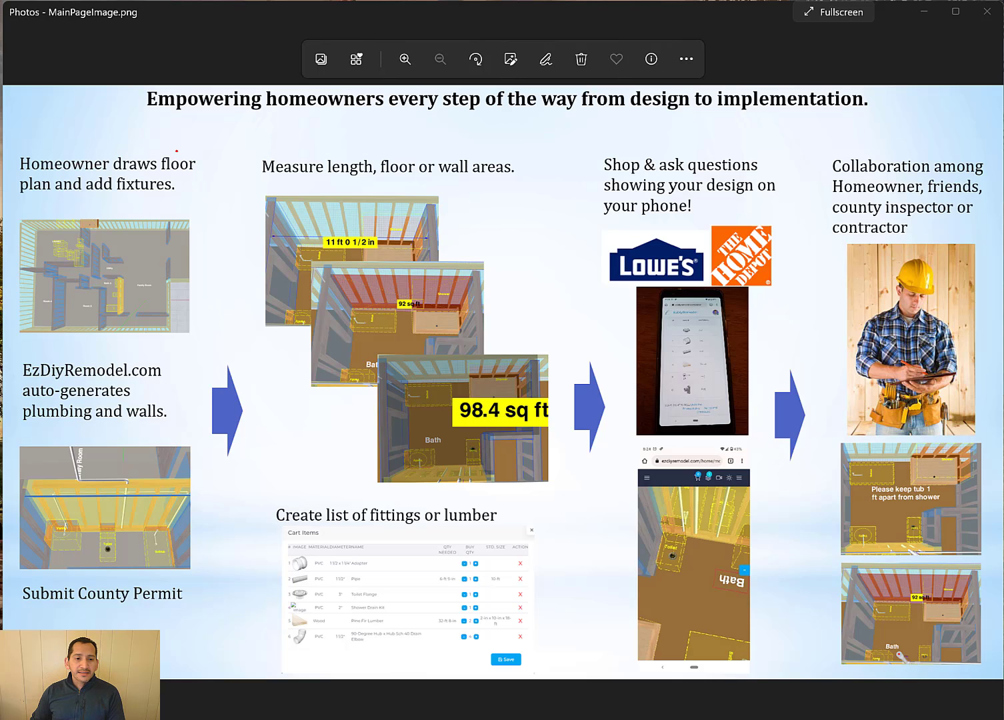
Draw red ink strokes marking the floor-plan step and the EzDiyRemodel.com auto-generation step
{"action": "left_click_drag", "start_coordinate": [176, 154], "coordinate": [206, 134]}
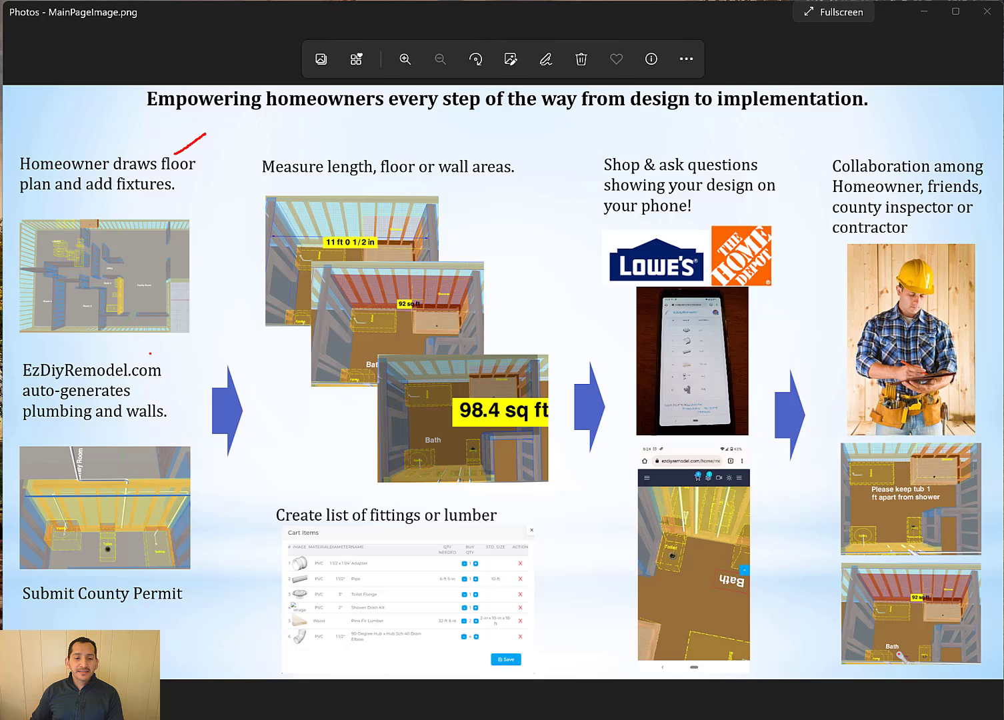
{"action": "left_click_drag", "start_coordinate": [150, 355], "coordinate": [180, 332]}
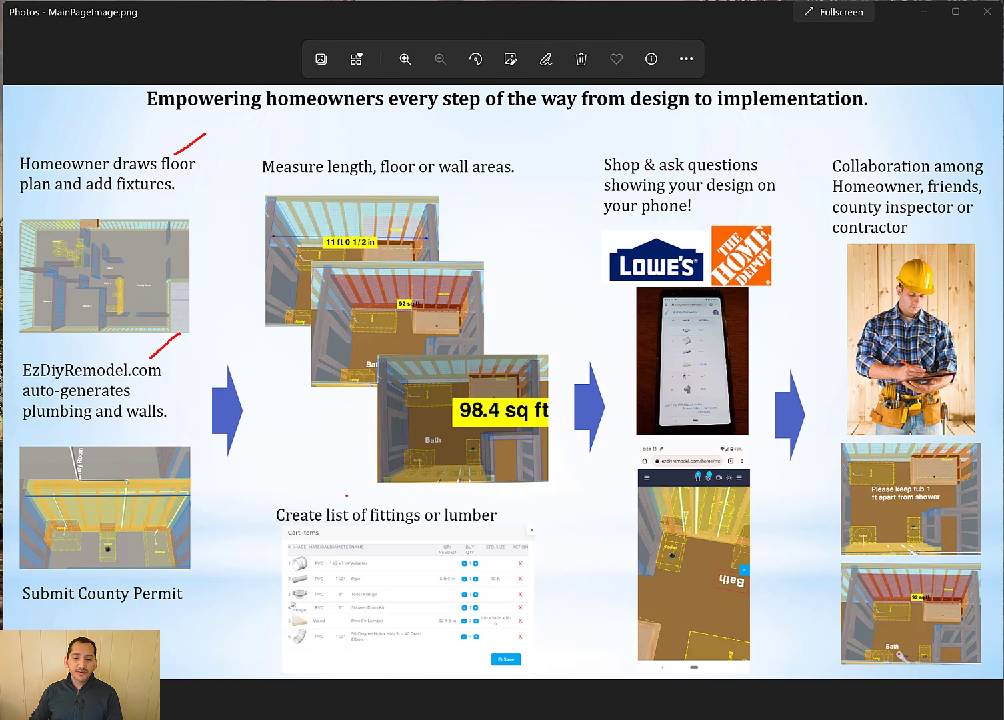
Mark the fittings list, both phone images and collaboration step in red, then clear ink and switch to Chrome
{"action": "mouse_move", "coordinate": [335, 485]}
{"action": "left_mouse_down"}
{"action": "mouse_move", "coordinate": [352, 514]}
{"action": "mouse_move", "coordinate": [358, 505]}
{"action": "mouse_move", "coordinate": [340, 528]}
{"action": "left_mouse_up"}
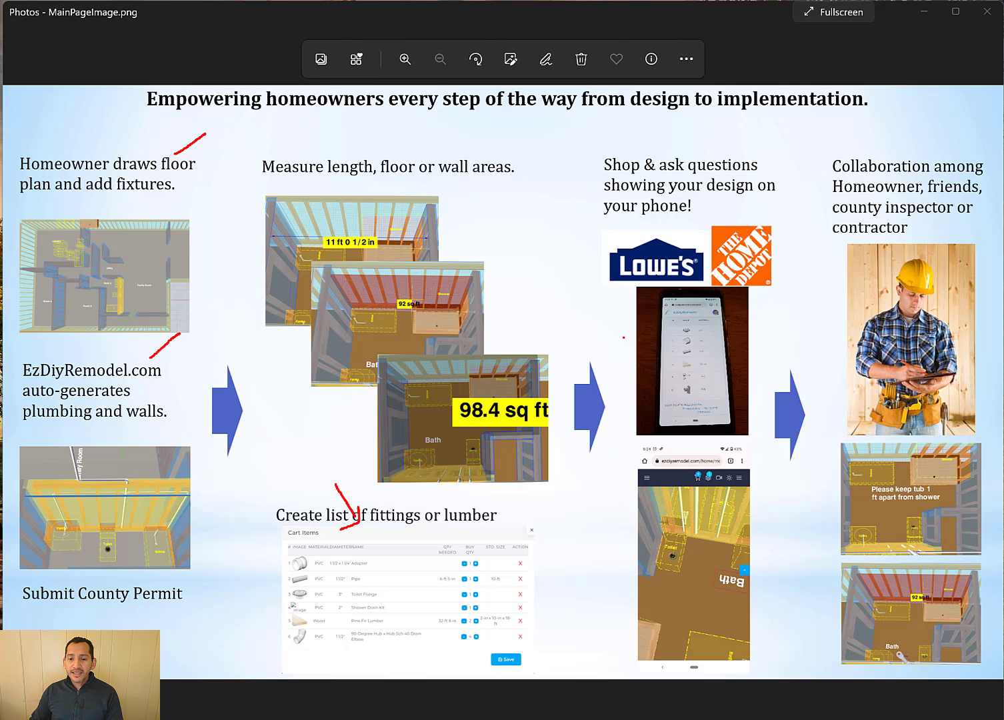
{"action": "mouse_move", "coordinate": [628, 328]}
{"action": "left_mouse_down"}
{"action": "mouse_move", "coordinate": [584, 327]}
{"action": "mouse_move", "coordinate": [629, 327]}
{"action": "mouse_move", "coordinate": [614, 337]}
{"action": "left_mouse_up"}
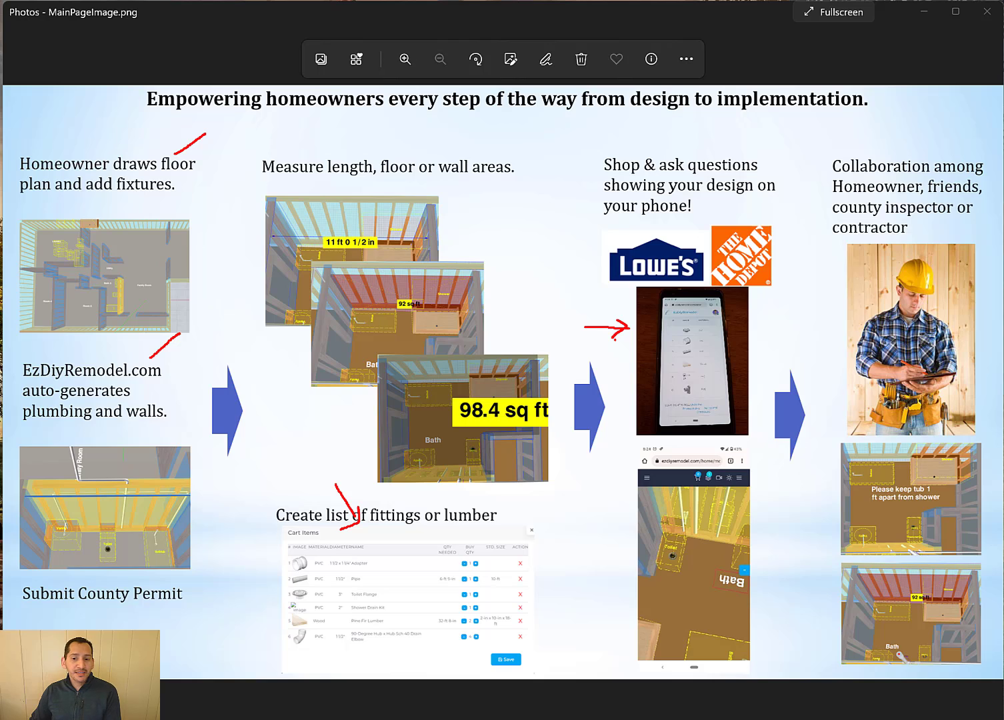
{"action": "mouse_move", "coordinate": [637, 529]}
{"action": "left_mouse_down"}
{"action": "mouse_move", "coordinate": [616, 527]}
{"action": "mouse_move", "coordinate": [630, 533]}
{"action": "left_mouse_up"}
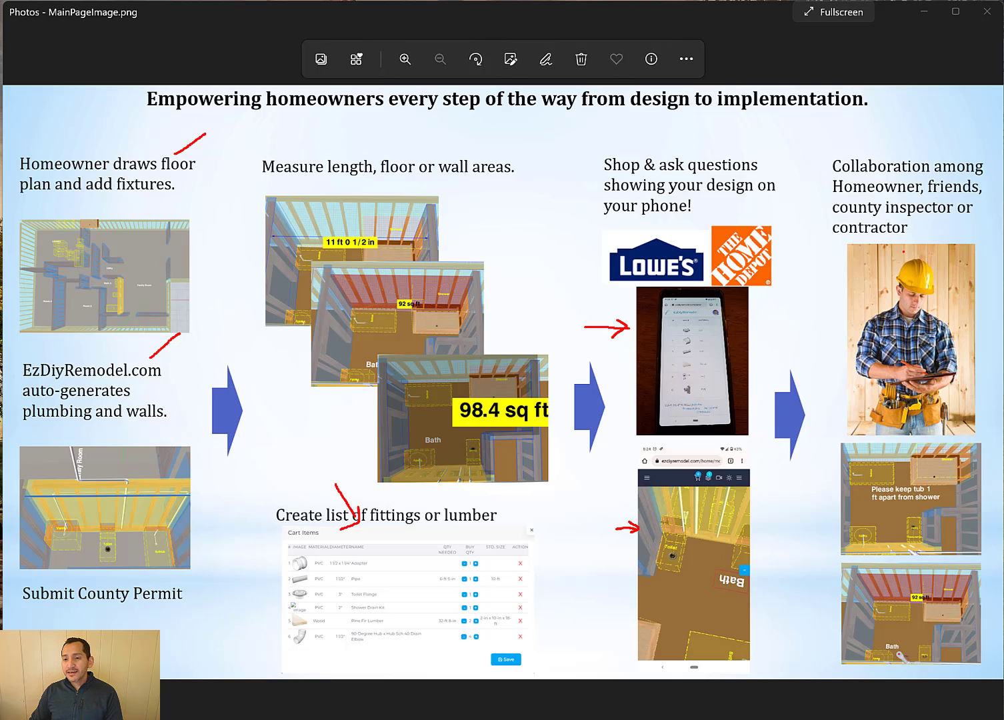
{"action": "mouse_move", "coordinate": [956, 223]}
{"action": "left_mouse_down"}
{"action": "mouse_move", "coordinate": [986, 189]}
{"action": "mouse_move", "coordinate": [960, 220]}
{"action": "mouse_move", "coordinate": [975, 227]}
{"action": "left_mouse_up"}
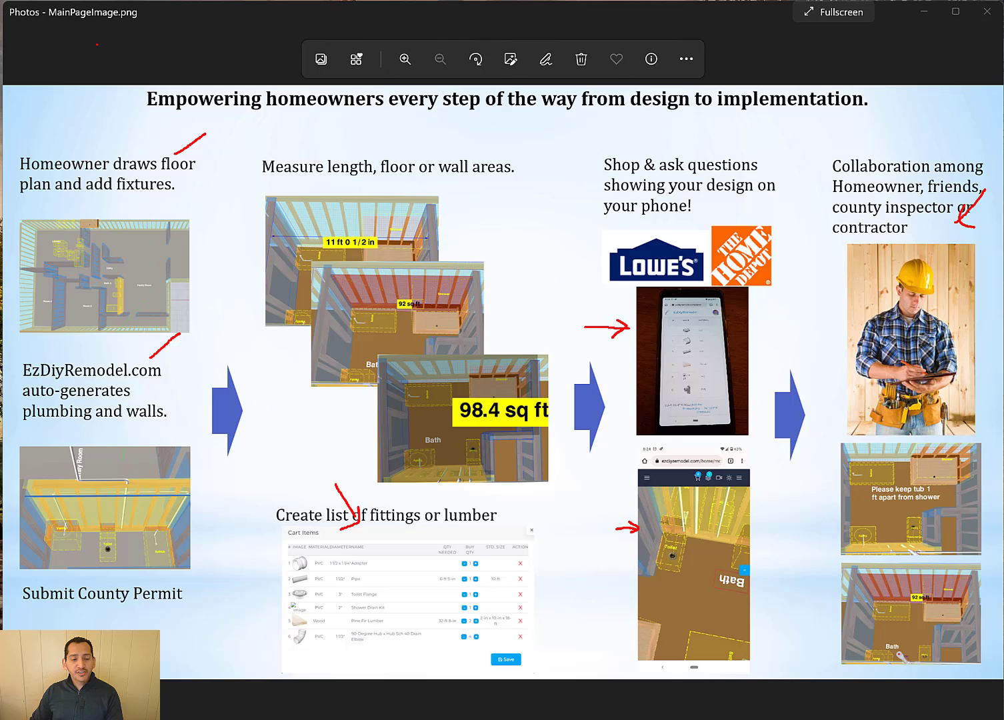
{"action": "key", "text": "Escape"}
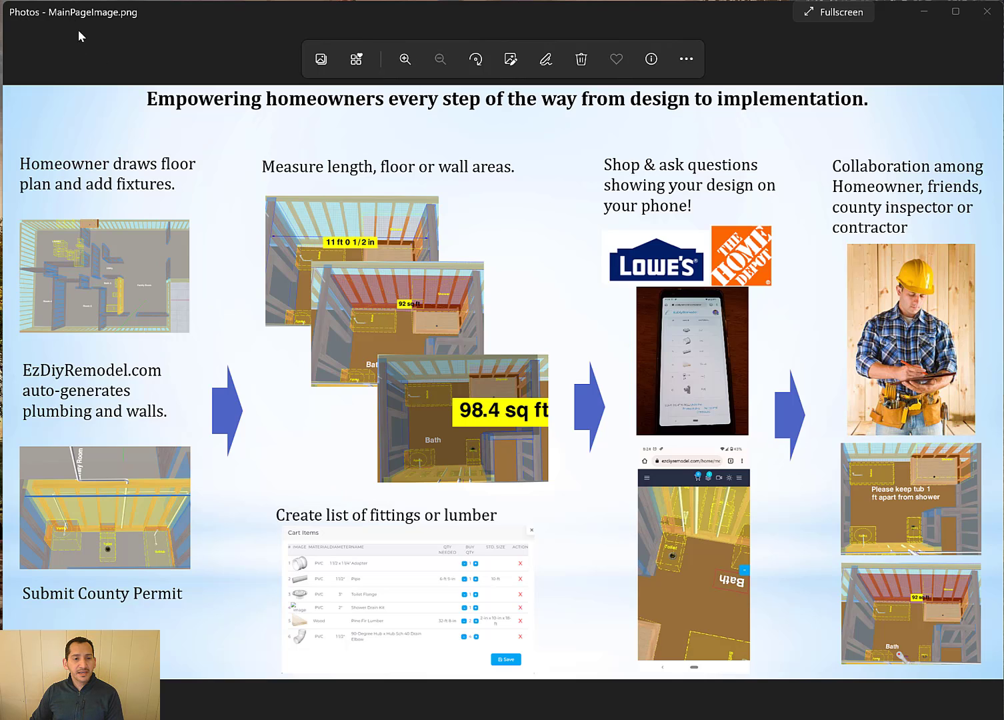
{"action": "key", "text": "alt+Tab"}
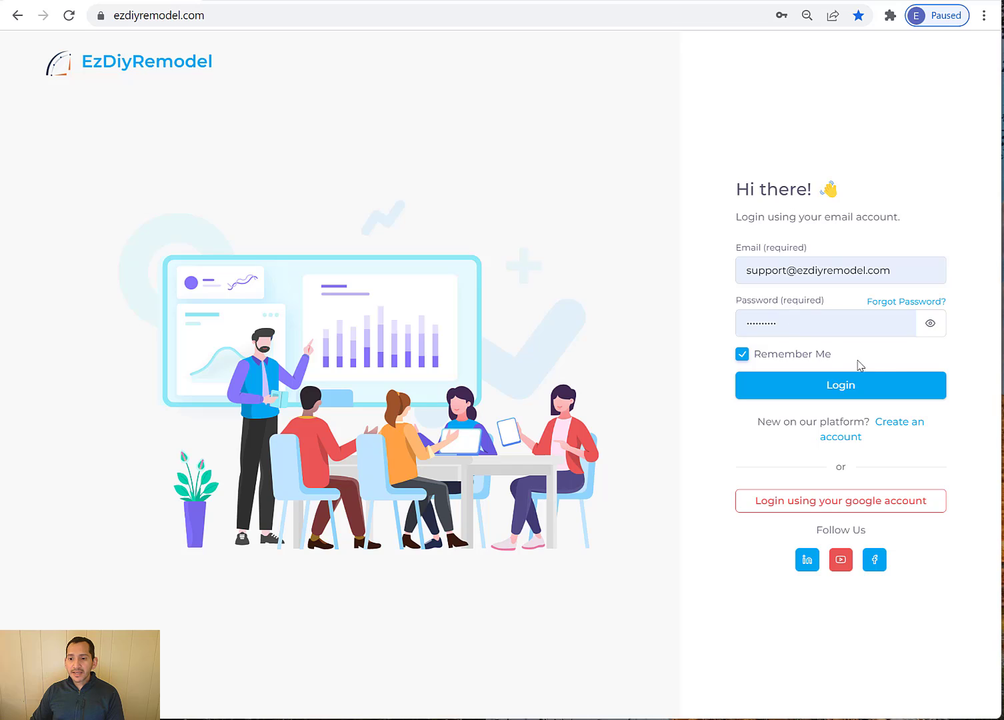
Log in with the prefilled account email to reach the My Homes page
{"action": "left_click", "coordinate": [897, 273]}
{"action": "left_click_drag", "start_coordinate": [898, 273], "coordinate": [715, 271]}
{"action": "left_click", "coordinate": [715, 271]}
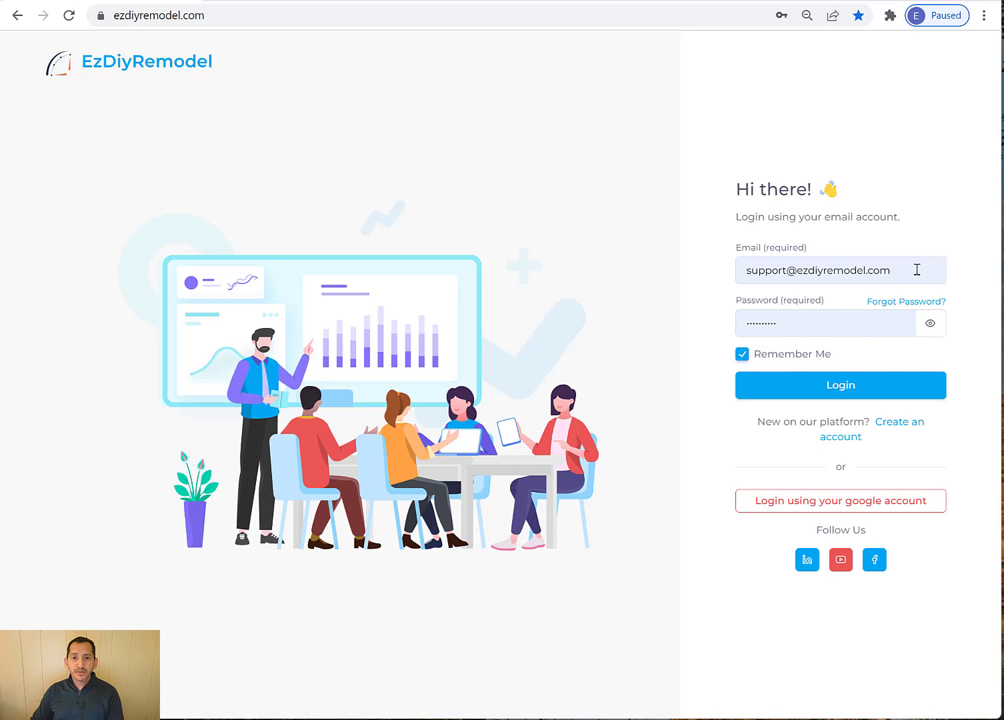
{"action": "left_click", "coordinate": [868, 394]}
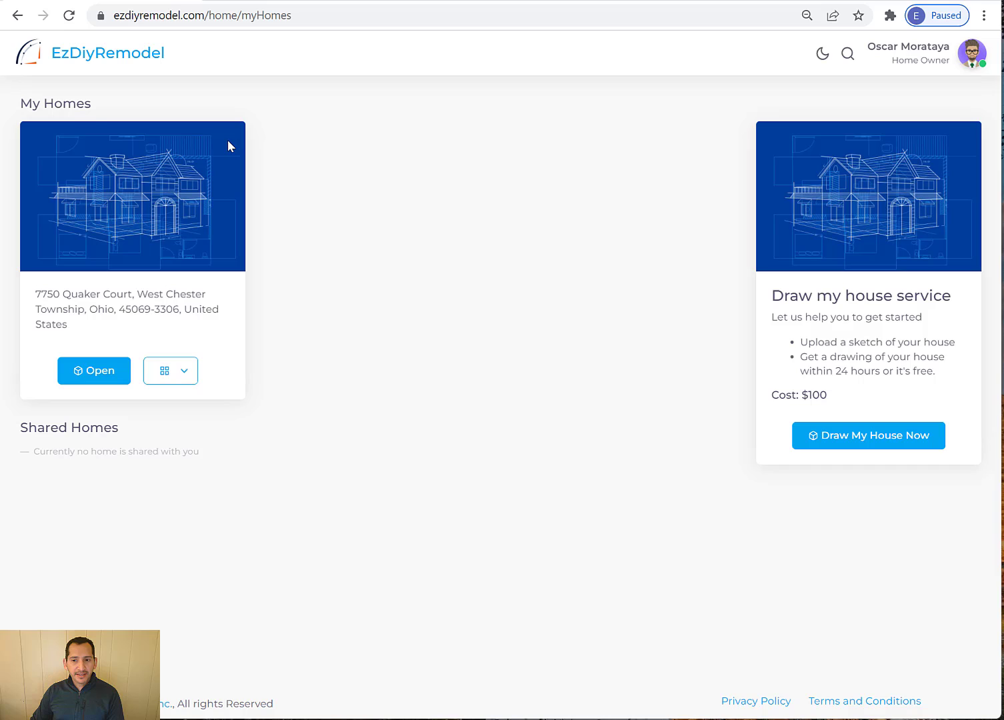
Open the saved home's model from its My Homes card in the editor
{"action": "left_click", "coordinate": [847, 54]}
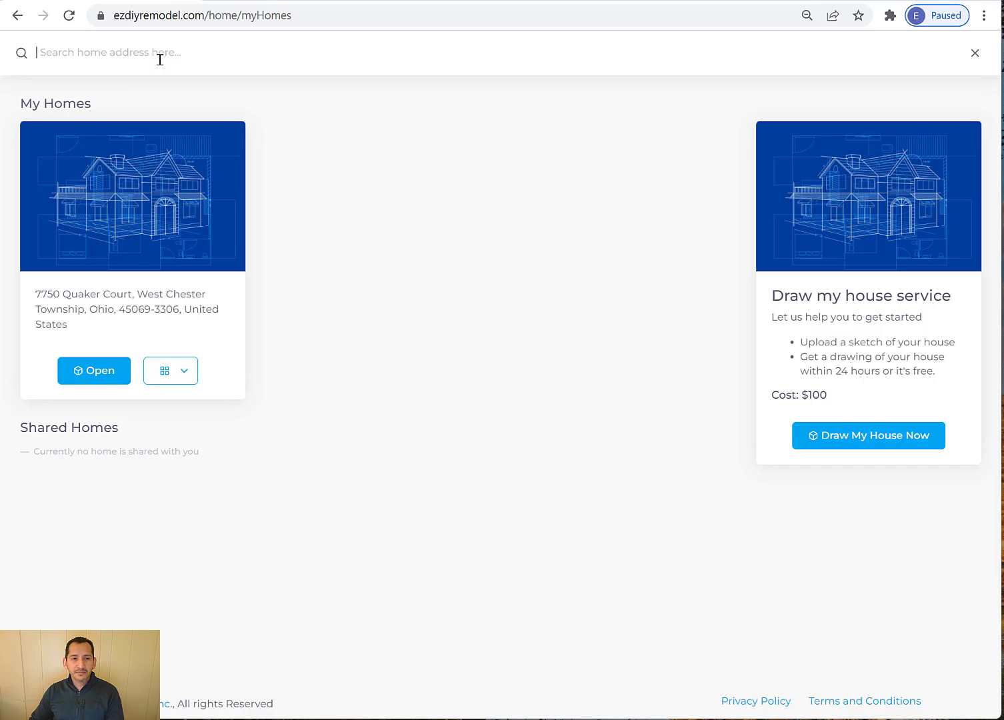
{"action": "left_click", "coordinate": [97, 375]}
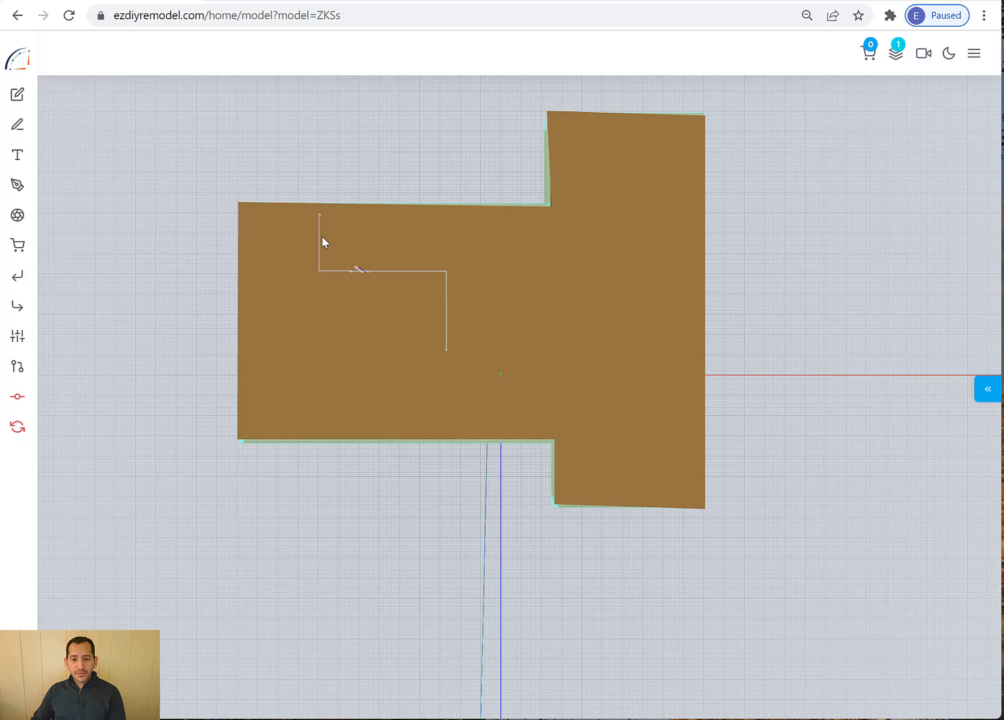
Pan the loaded floor plan right and down in the view
{"action": "right_click_drag", "start_coordinate": [346, 264], "coordinate": [474, 300]}
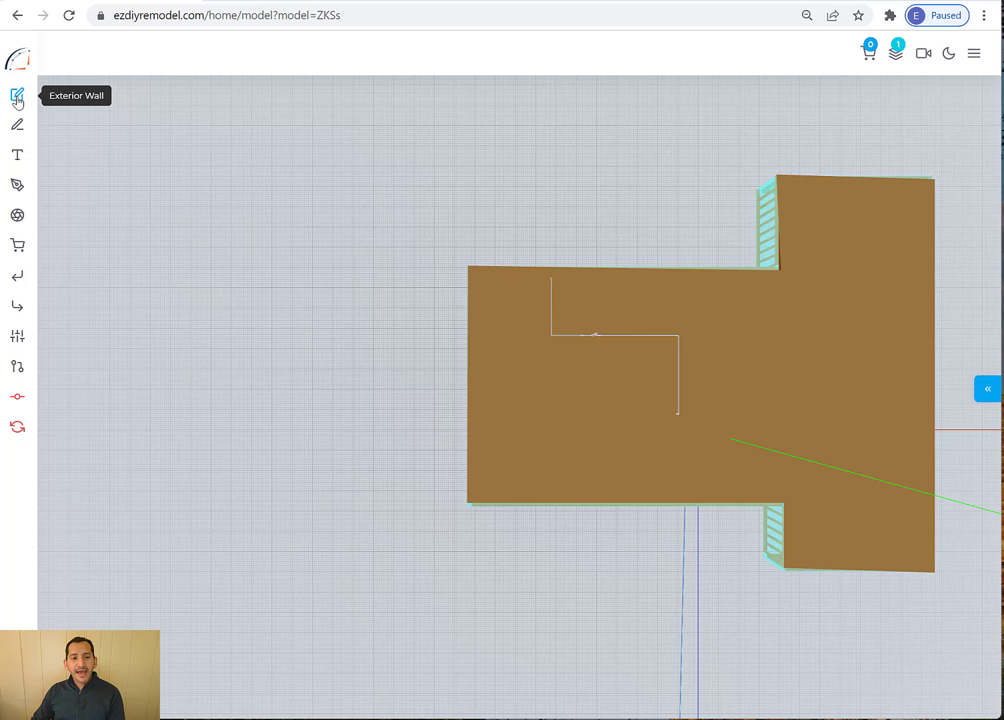
Draw a rectangular exterior-wall room left of the house with a 17' 3" top wall
{"action": "left_click", "coordinate": [17, 97]}
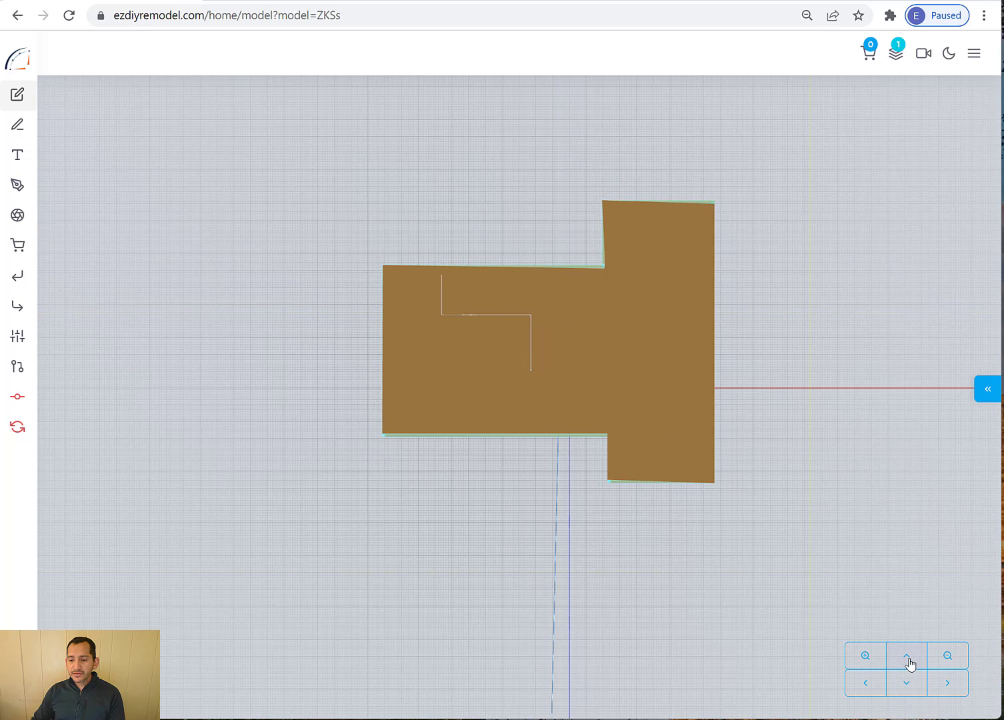
{"action": "left_click", "coordinate": [875, 662]}
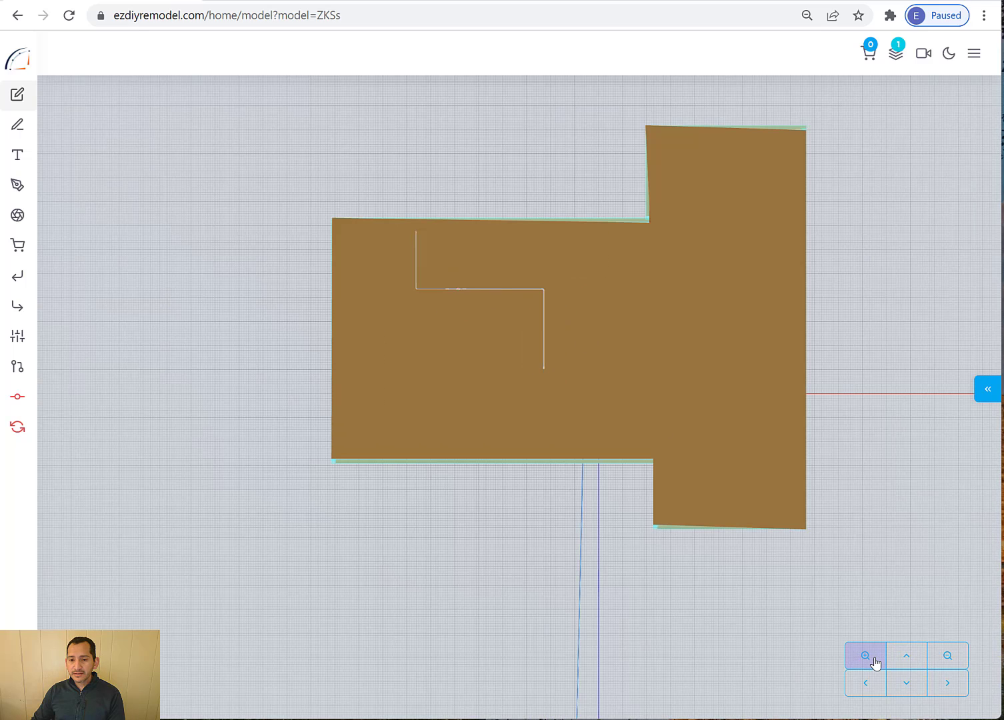
{"action": "left_click", "coordinate": [875, 662]}
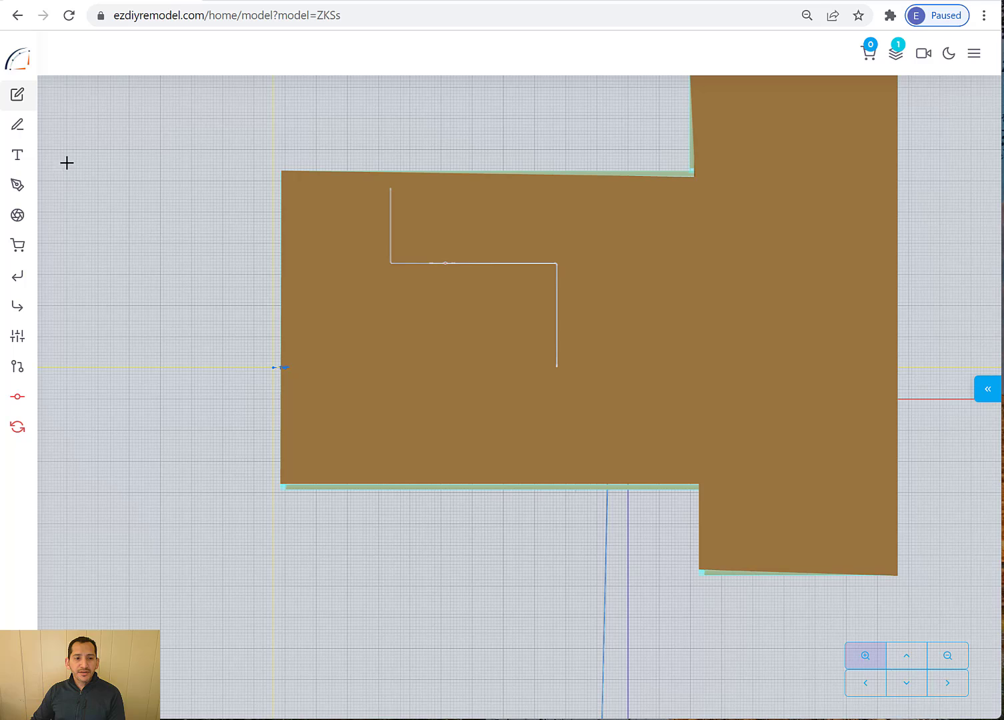
{"action": "left_click", "coordinate": [57, 115]}
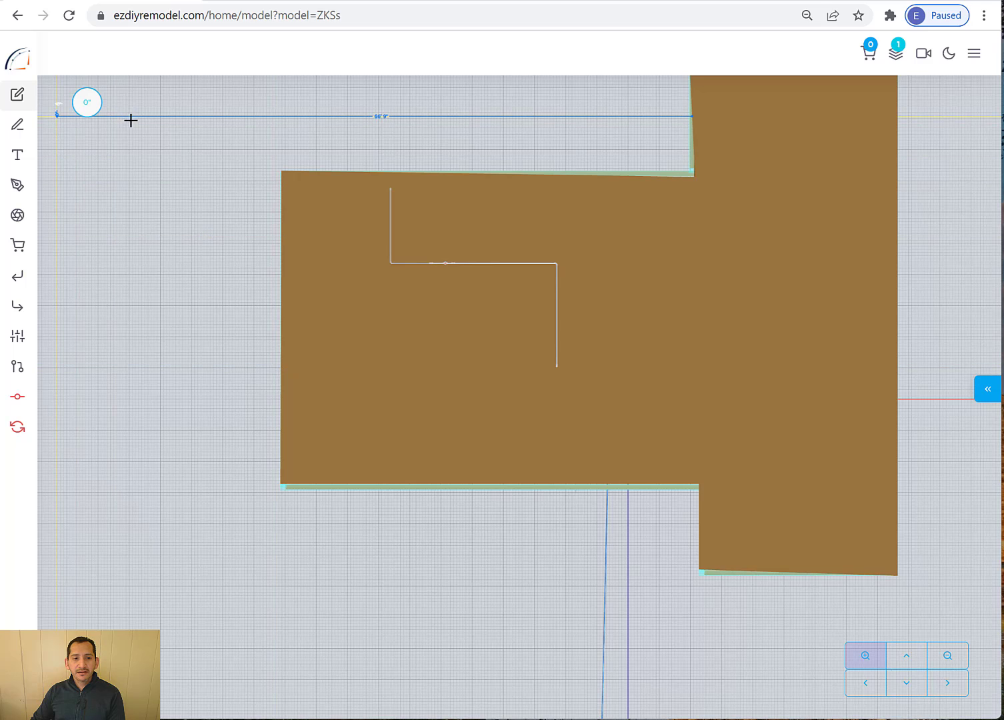
{"action": "left_click", "coordinate": [220, 119]}
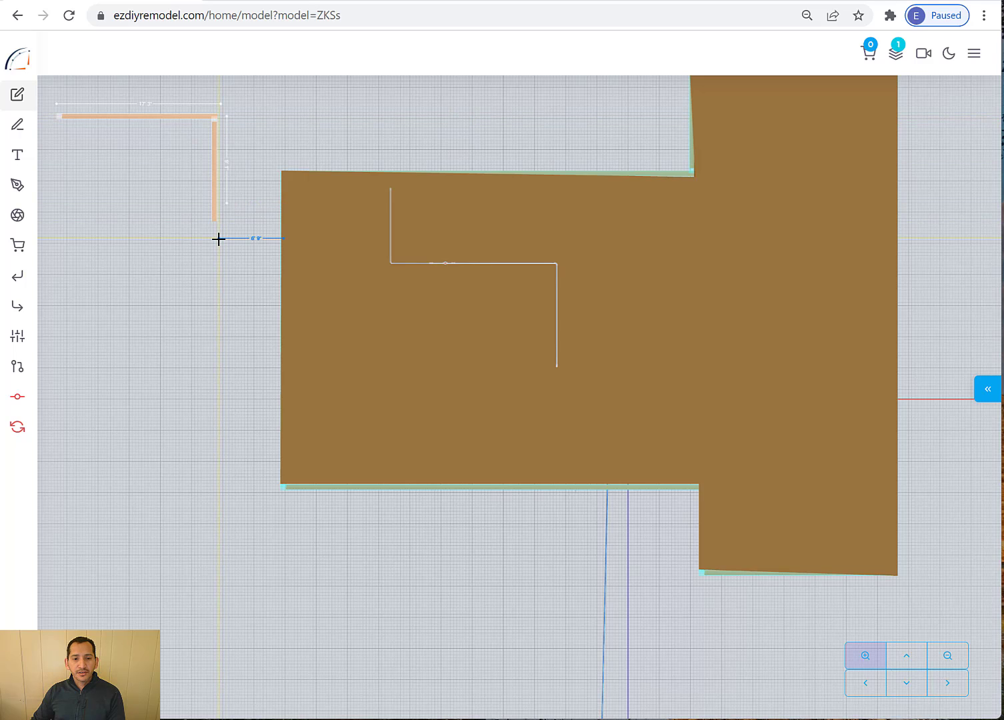
{"action": "left_click", "coordinate": [215, 218]}
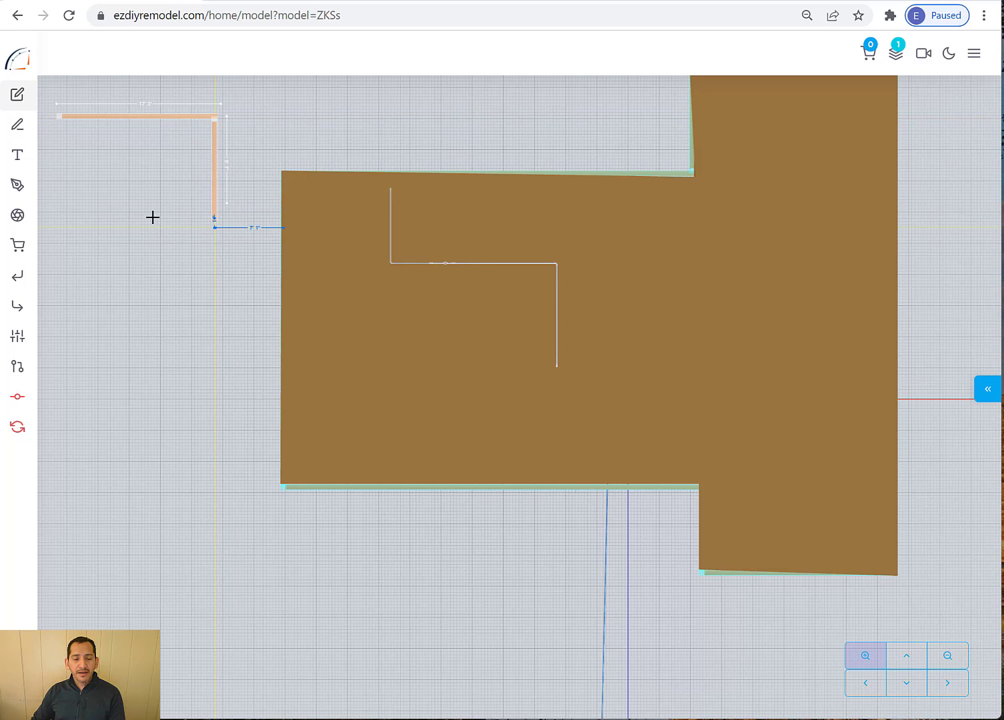
{"action": "left_click", "coordinate": [59, 219]}
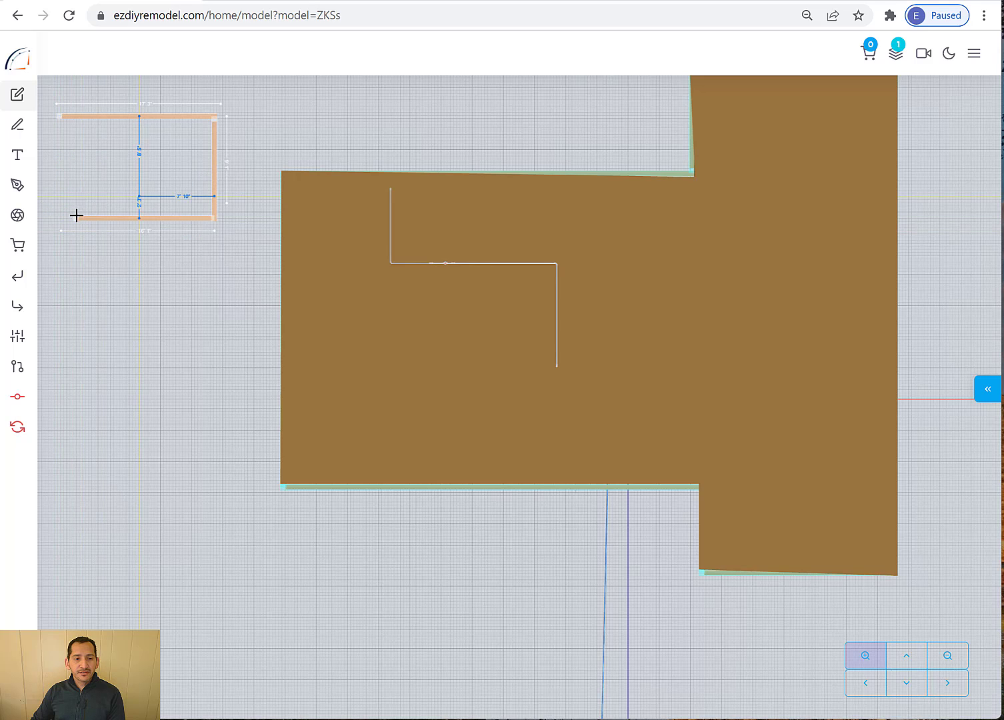
{"action": "left_click", "coordinate": [64, 115]}
Bring the whole new room into view and undo its left wall
{"action": "scroll", "coordinate": [112, 220], "scroll_direction": "up", "scroll_amount": 5}
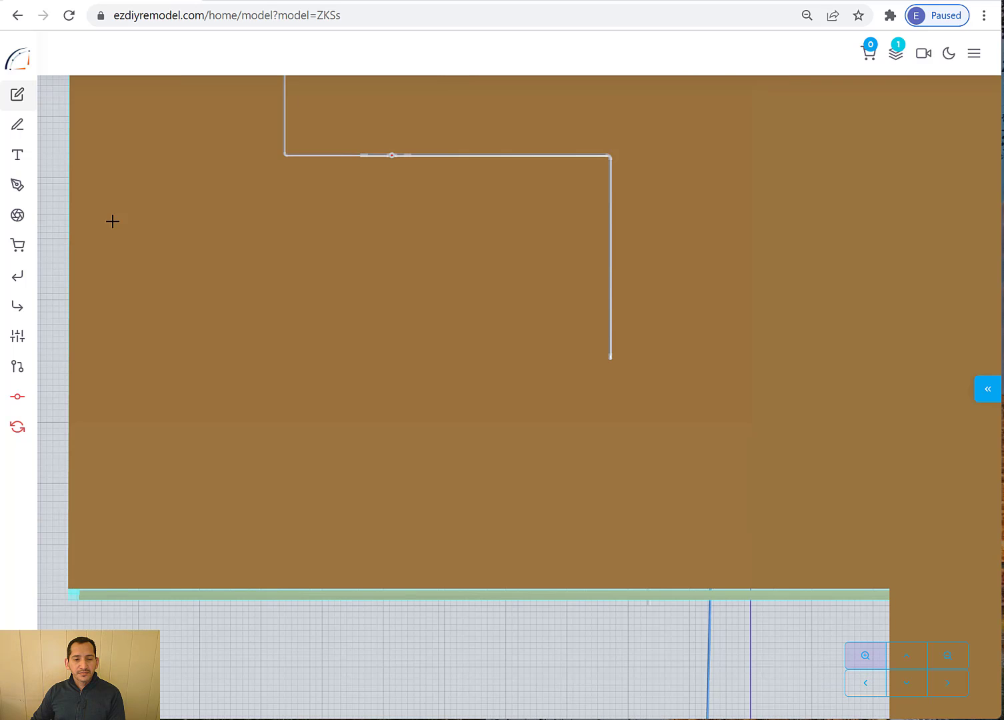
{"action": "left_click_drag", "start_coordinate": [112, 220], "coordinate": [565, 387]}
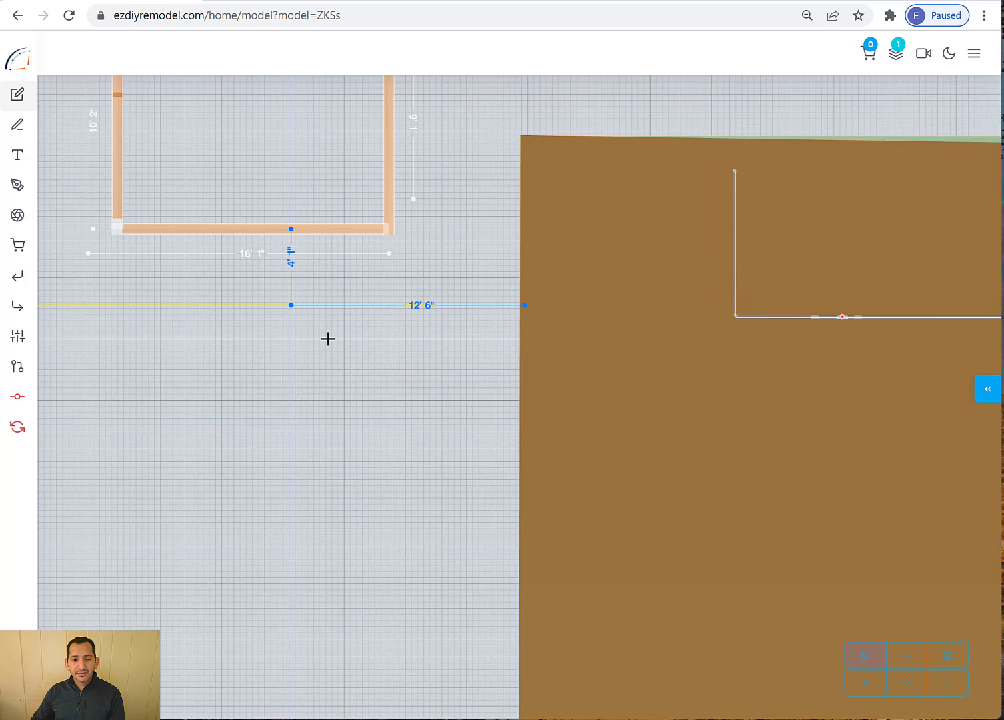
{"action": "left_click_drag", "start_coordinate": [341, 357], "coordinate": [384, 390]}
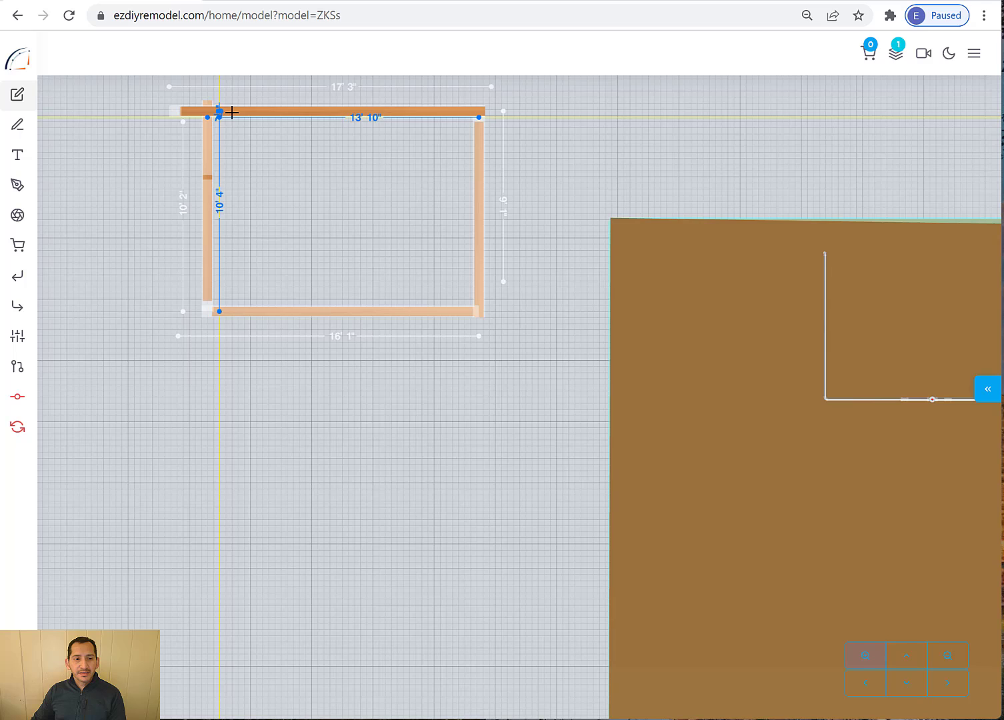
{"action": "left_click", "coordinate": [18, 281]}
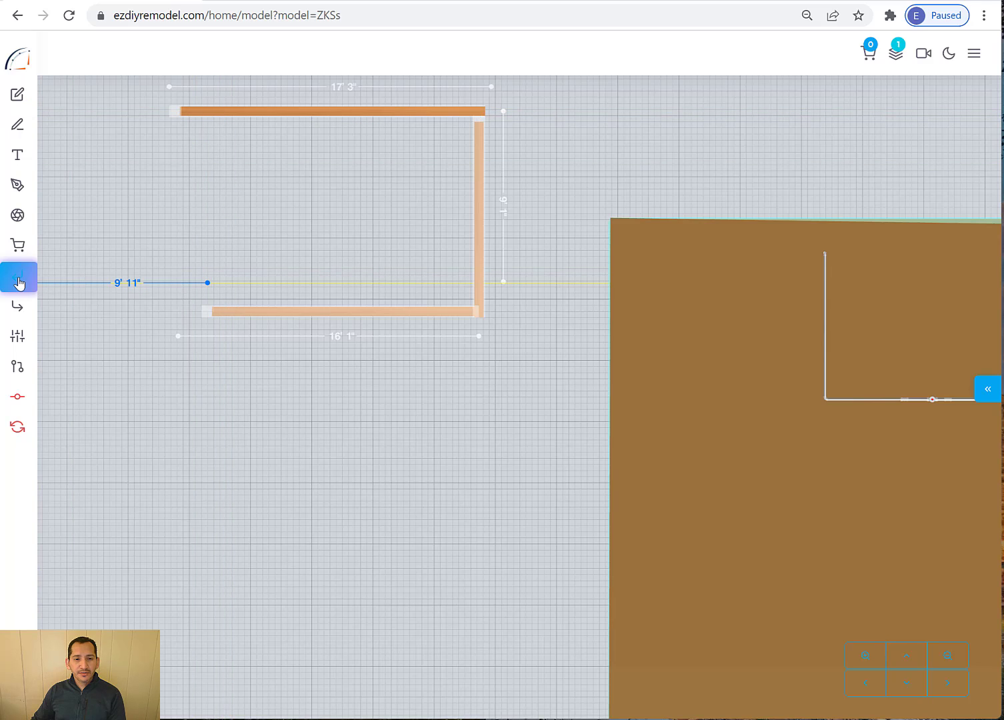
Undo the room's remaining bottom, right and 17' 3" top walls
{"action": "left_click", "coordinate": [18, 282]}
{"action": "left_click", "coordinate": [18, 281]}
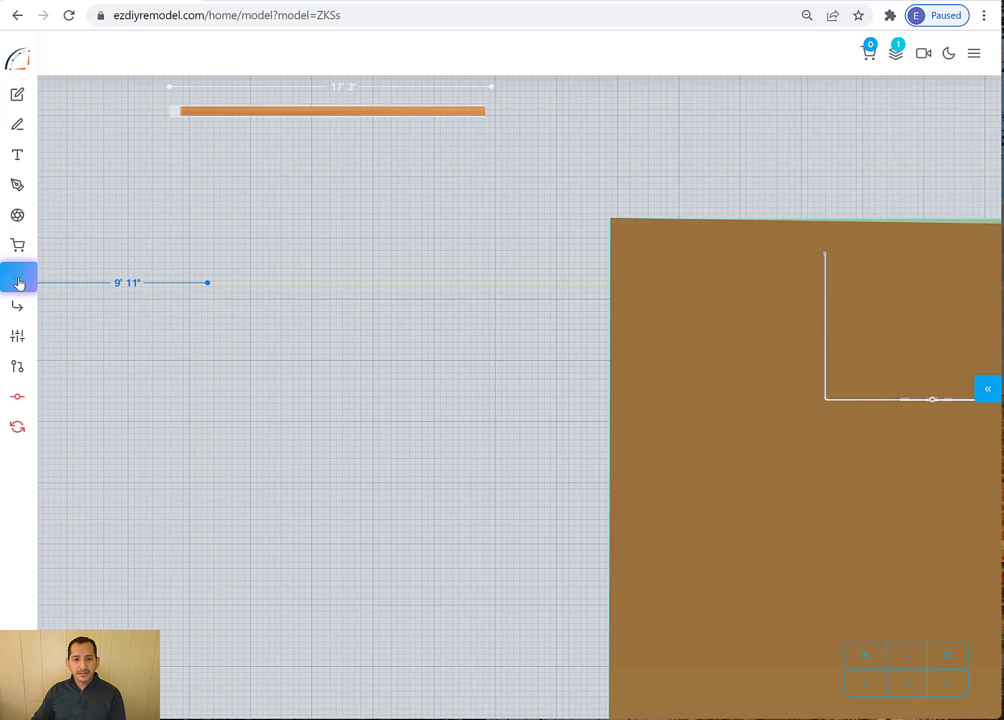
{"action": "left_click", "coordinate": [18, 281]}
{"action": "scroll", "coordinate": [466, 353], "scroll_direction": "down", "scroll_amount": 2}
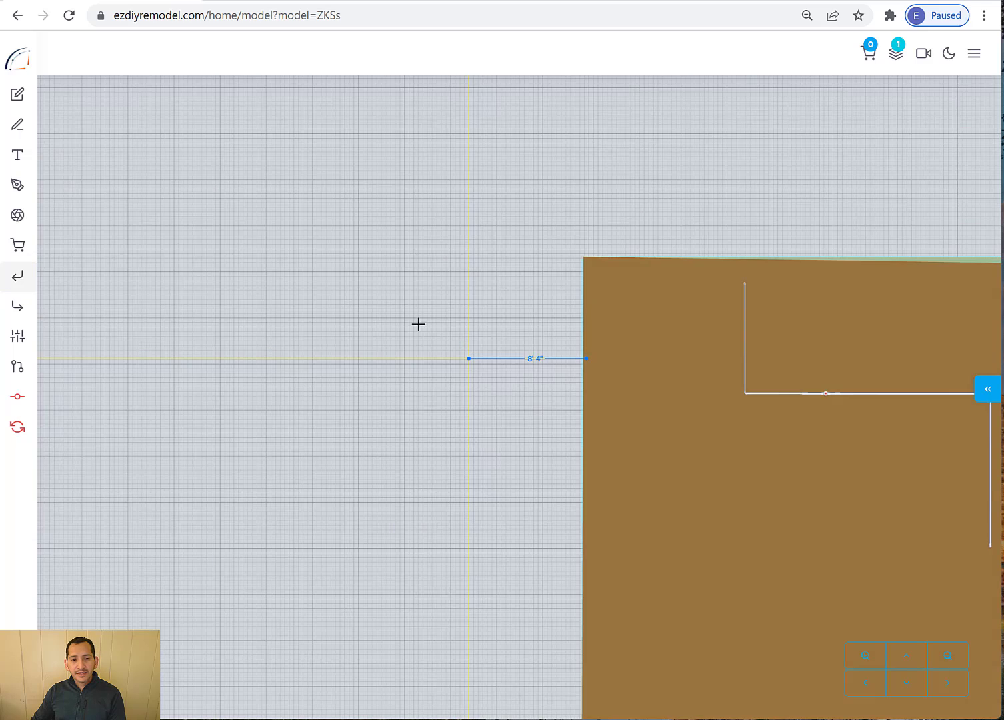
Cancel wall drawing and open View Options with the wall, plumbing, fixture and floor layers
{"action": "left_click", "coordinate": [18, 95]}
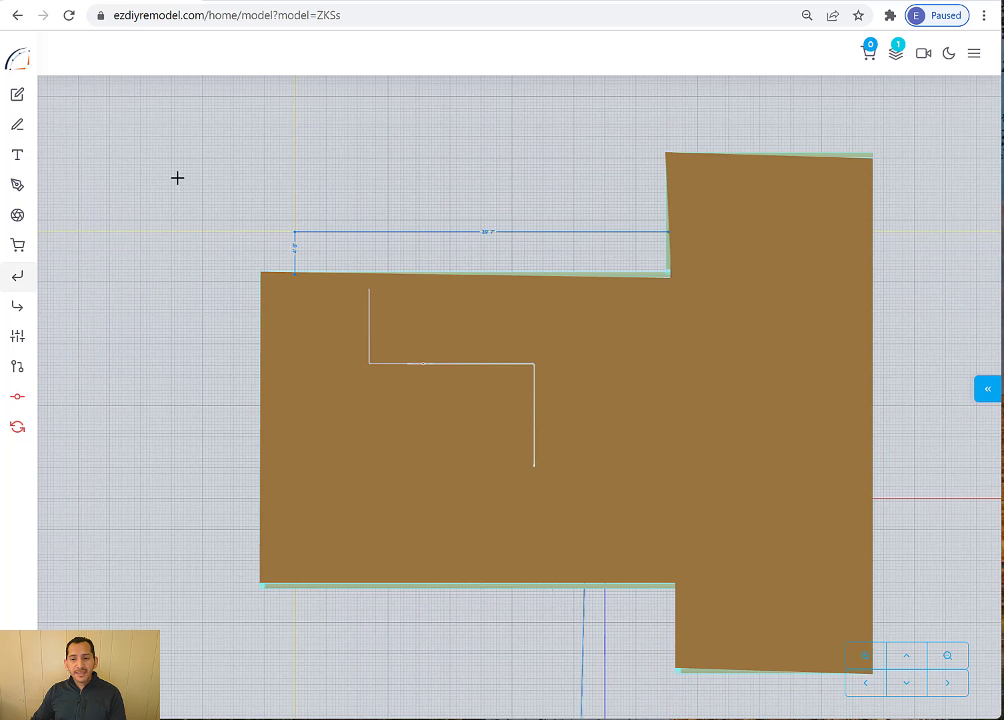
{"action": "left_click", "coordinate": [18, 96]}
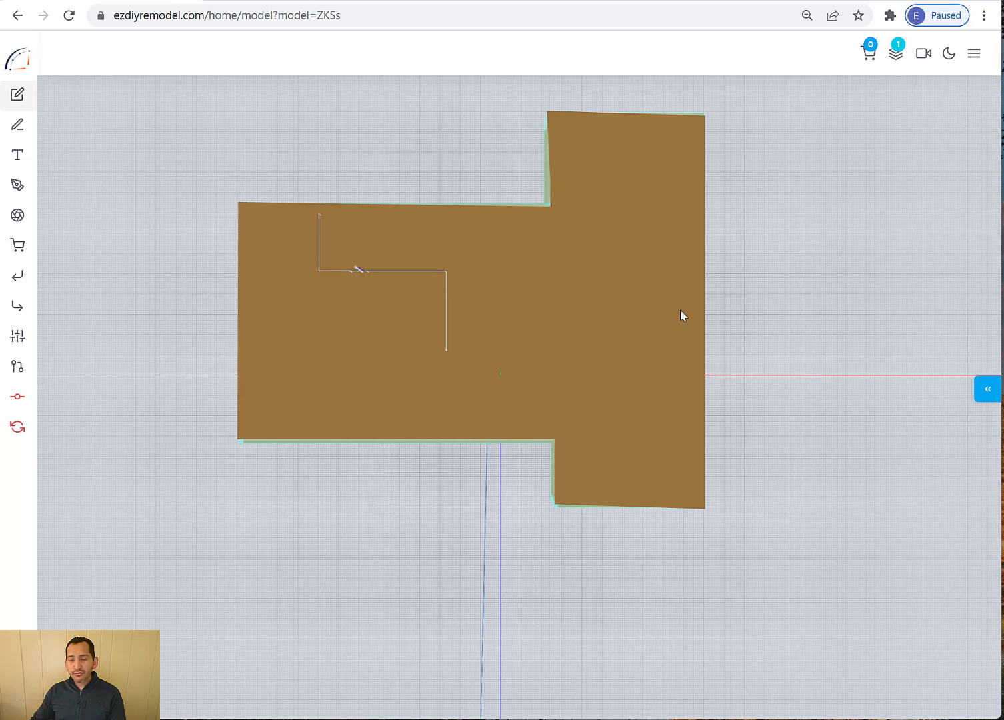
{"action": "left_click", "coordinate": [988, 390]}
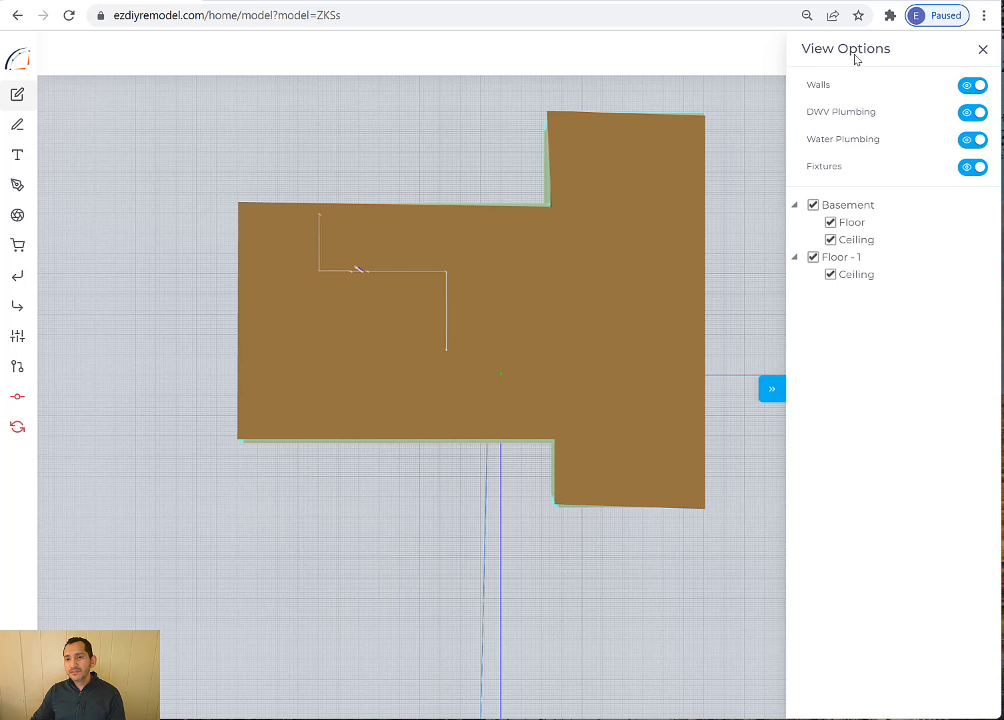
Hide Floor - 1 and its ceiling, close View Options and check the floors list
{"action": "left_click", "coordinate": [830, 276]}
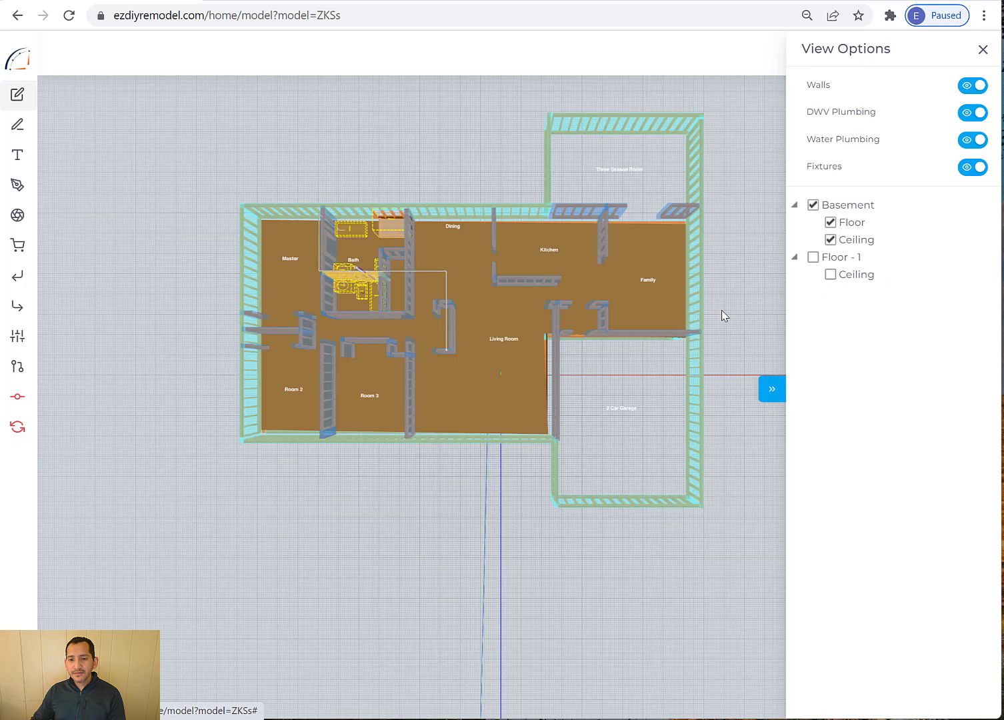
{"action": "left_click", "coordinate": [773, 397]}
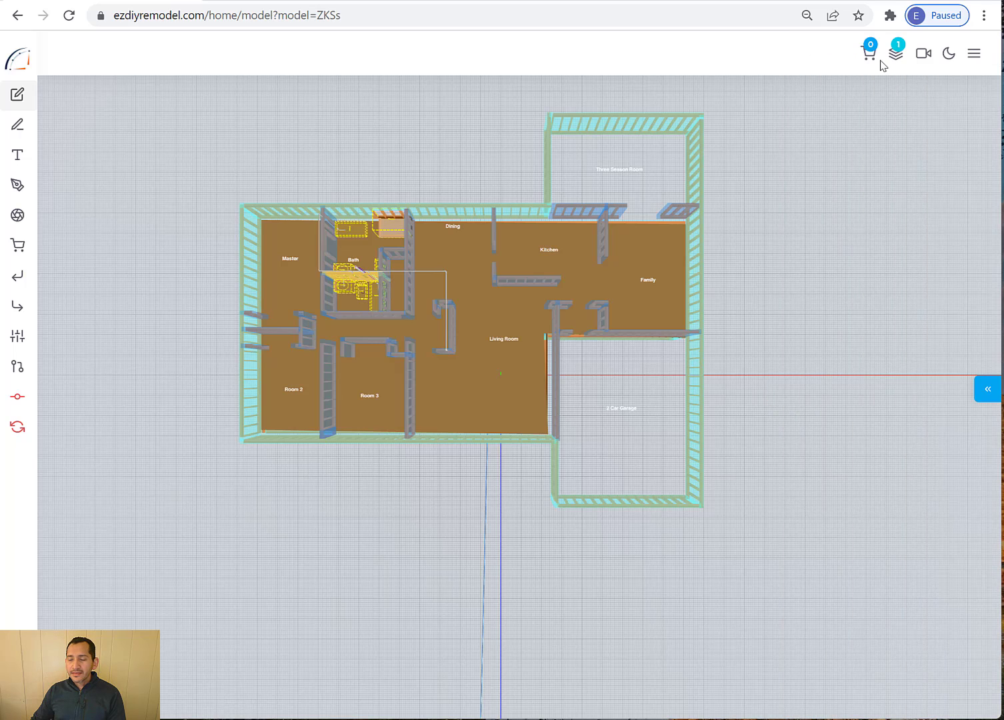
{"action": "left_click", "coordinate": [895, 59]}
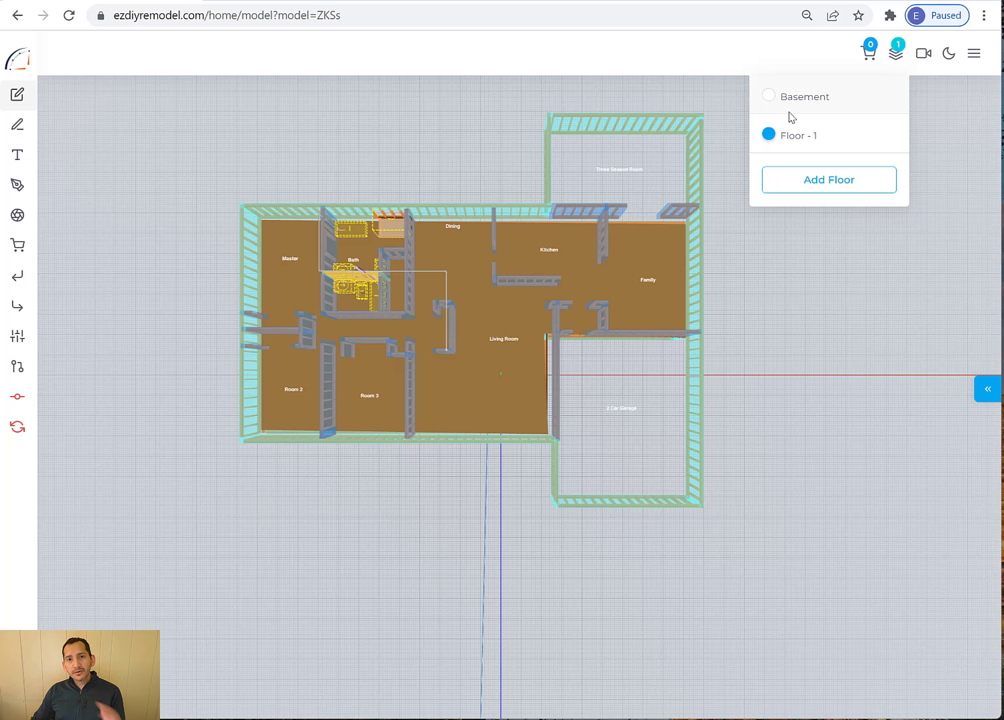
{"action": "left_click", "coordinate": [816, 59]}
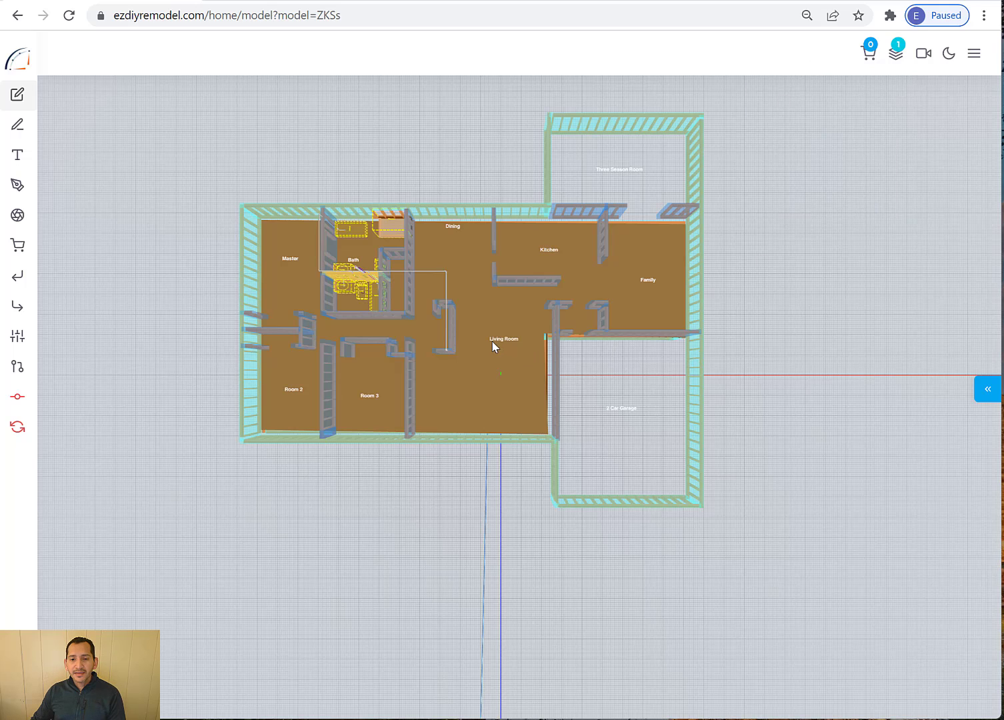
Zoom and tilt the 3D plan to bring the Three Season Room into view
{"action": "scroll", "coordinate": [490, 339], "scroll_direction": "up", "scroll_amount": 2}
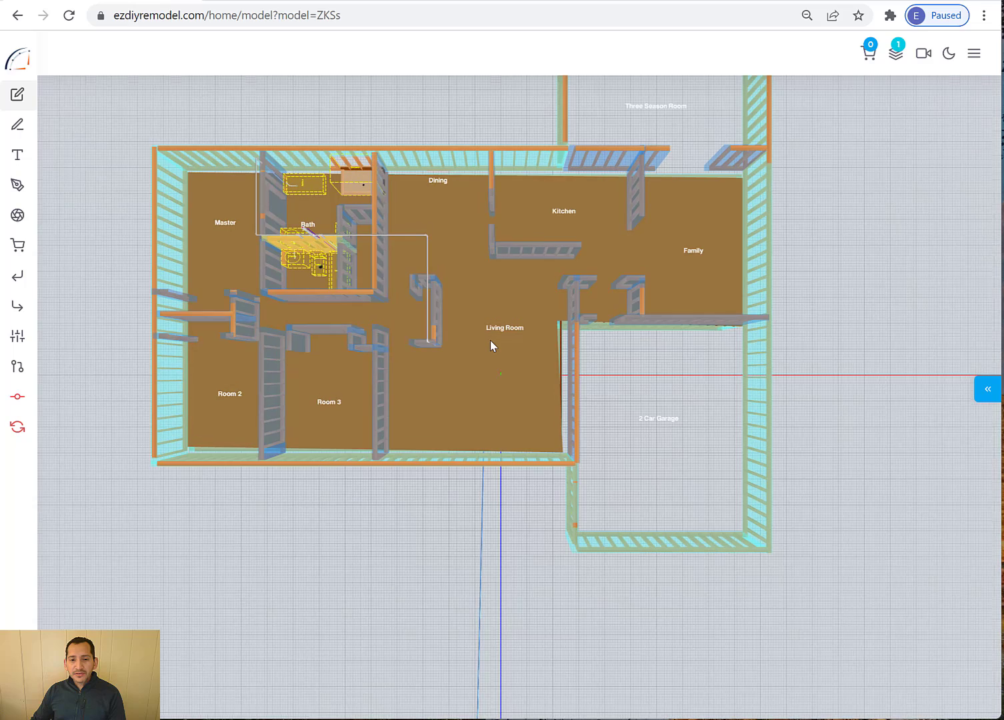
{"action": "left_click_drag", "start_coordinate": [484, 340], "coordinate": [538, 343]}
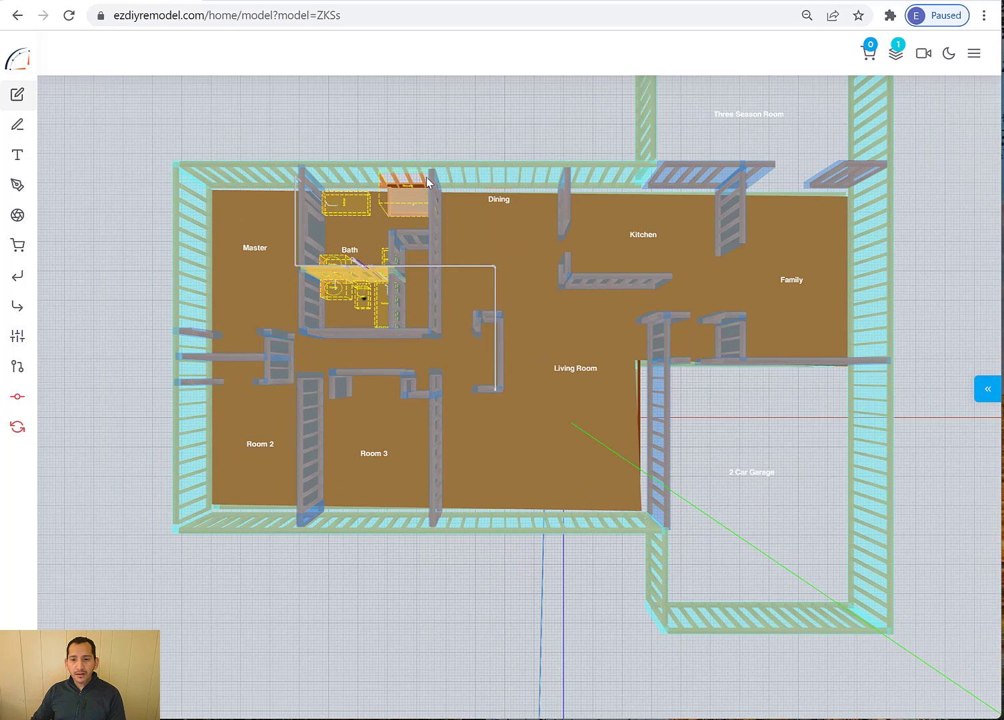
{"action": "left_click_drag", "start_coordinate": [626, 180], "coordinate": [607, 262]}
{"action": "left_click", "coordinate": [18, 96]}
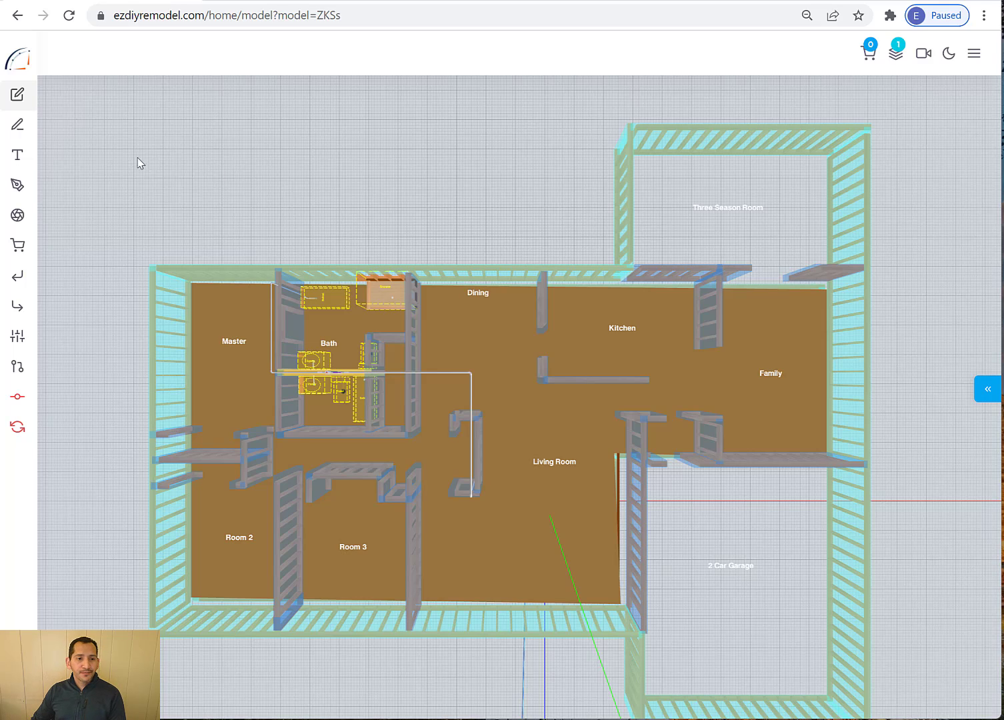
Switch to the Interior Wall tool and zoom the 2D plan onto Room 3 and the Living Room
{"action": "left_click", "coordinate": [17, 126]}
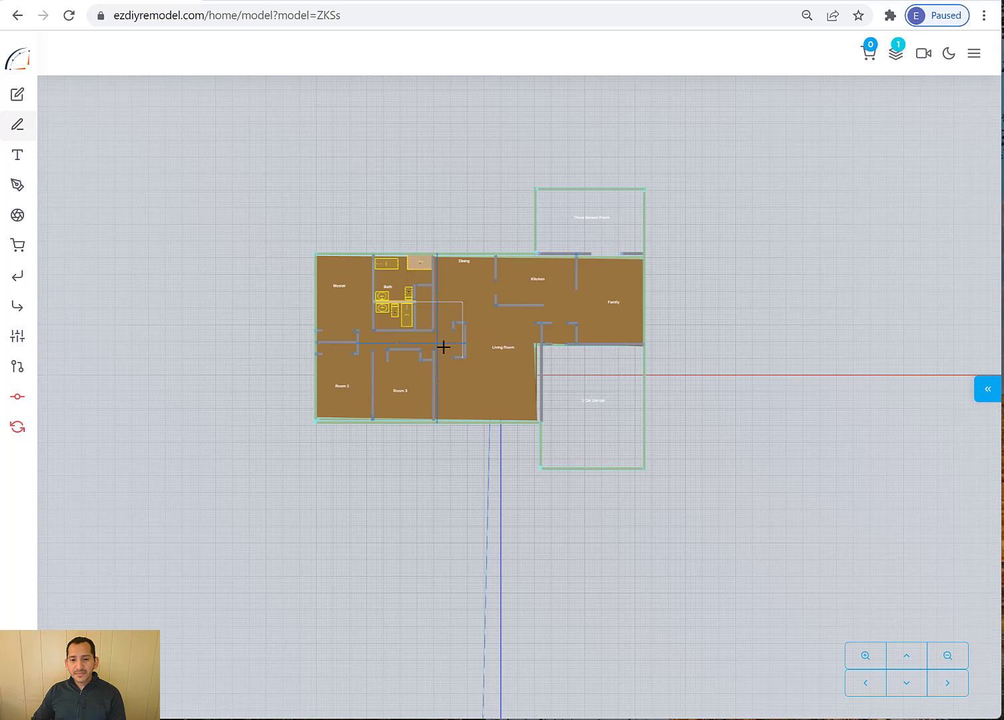
{"action": "scroll", "coordinate": [444, 346], "scroll_direction": "up", "scroll_amount": 3}
{"action": "scroll", "coordinate": [444, 347], "scroll_direction": "up", "scroll_amount": 2}
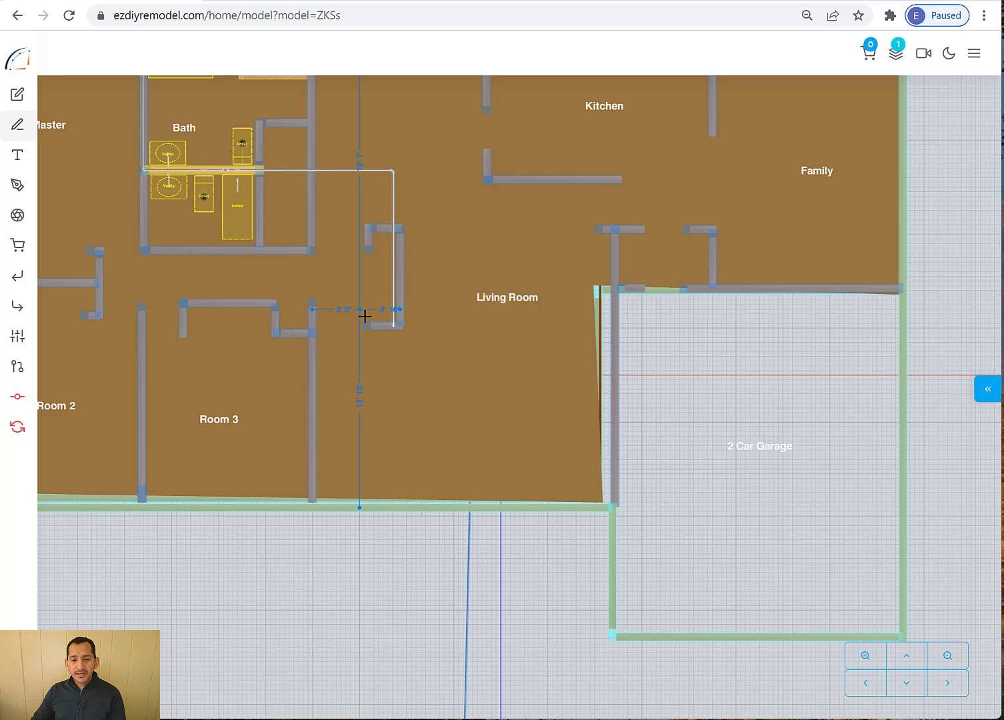
{"action": "middle_click_drag", "start_coordinate": [369, 320], "coordinate": [624, 414]}
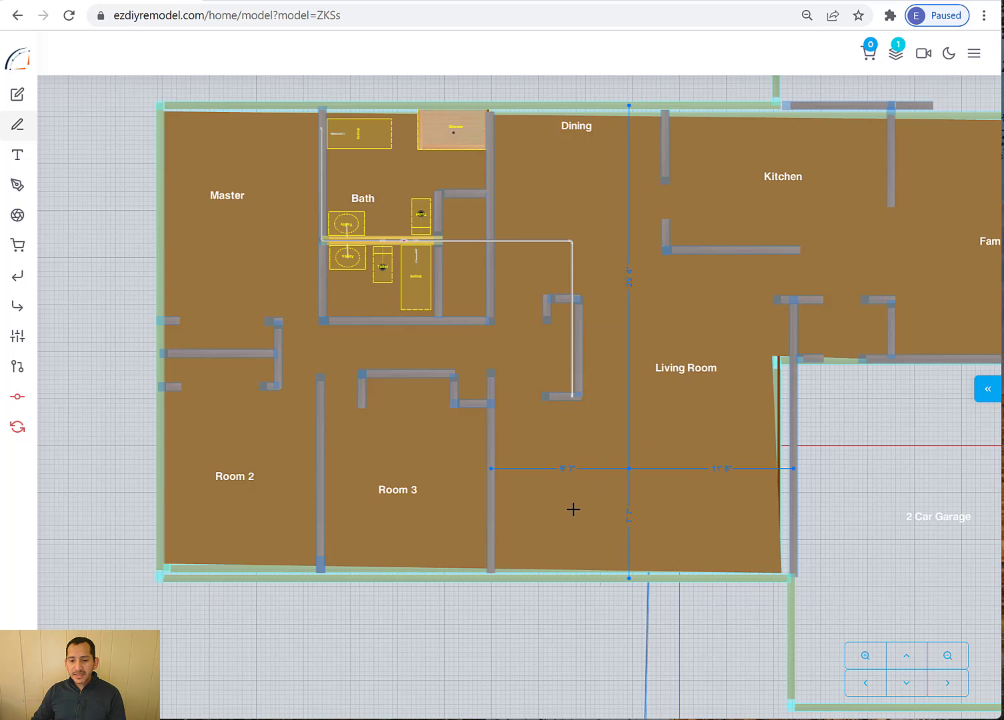
Draw 2' 1", 6' 0" and 1' 10" interior walls from Room 3's wall, then exit the tool
{"action": "left_click", "coordinate": [493, 456]}
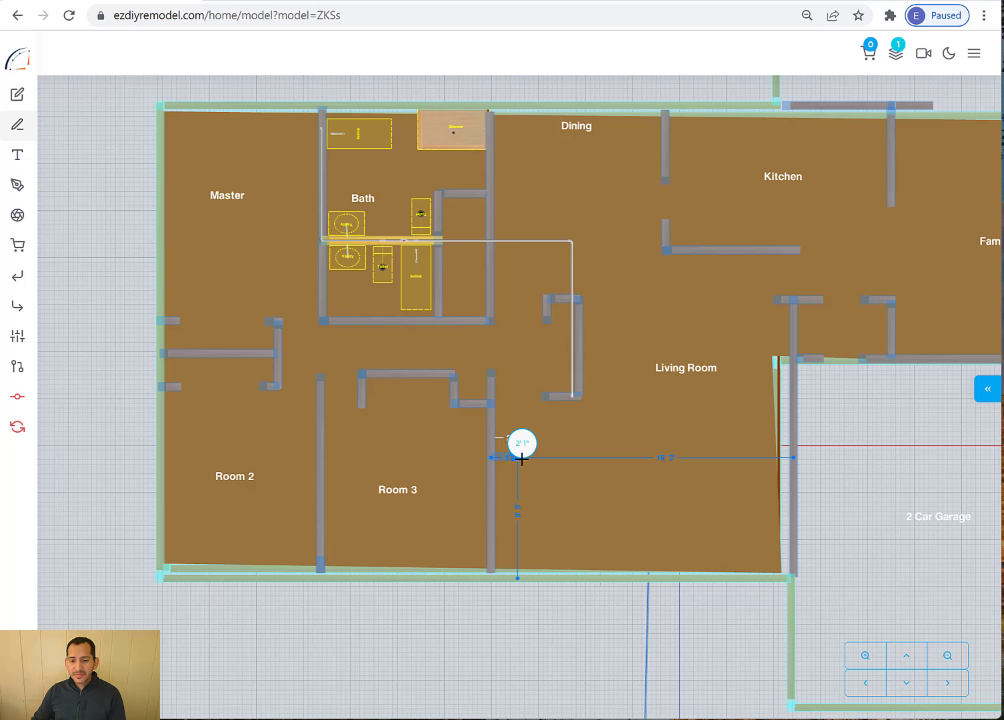
{"action": "left_click", "coordinate": [520, 458]}
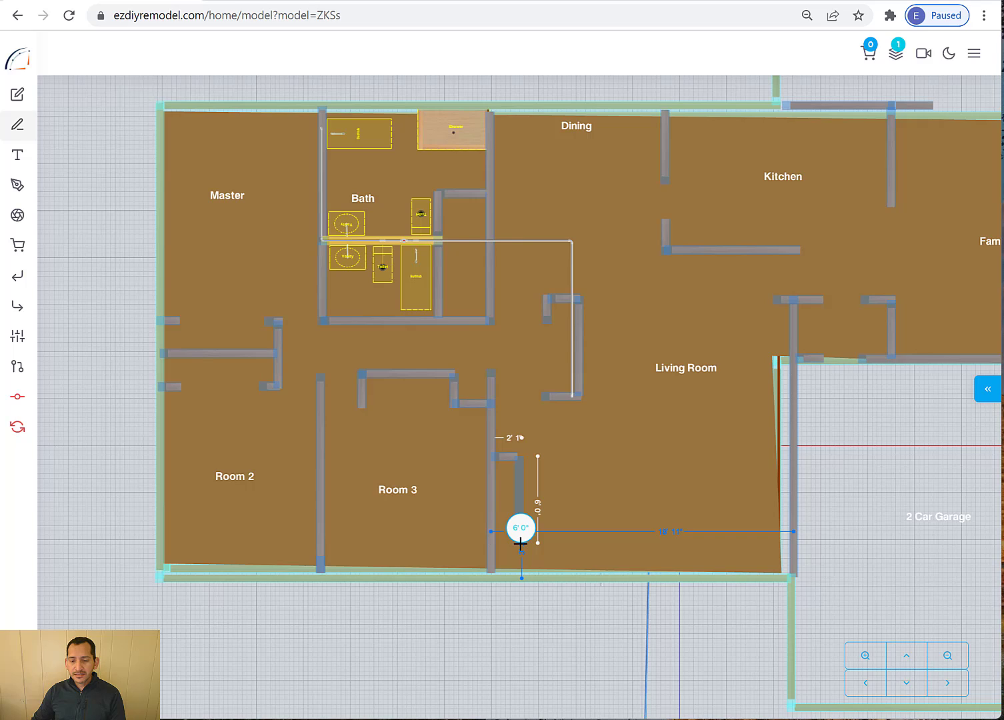
{"action": "left_click", "coordinate": [520, 541]}
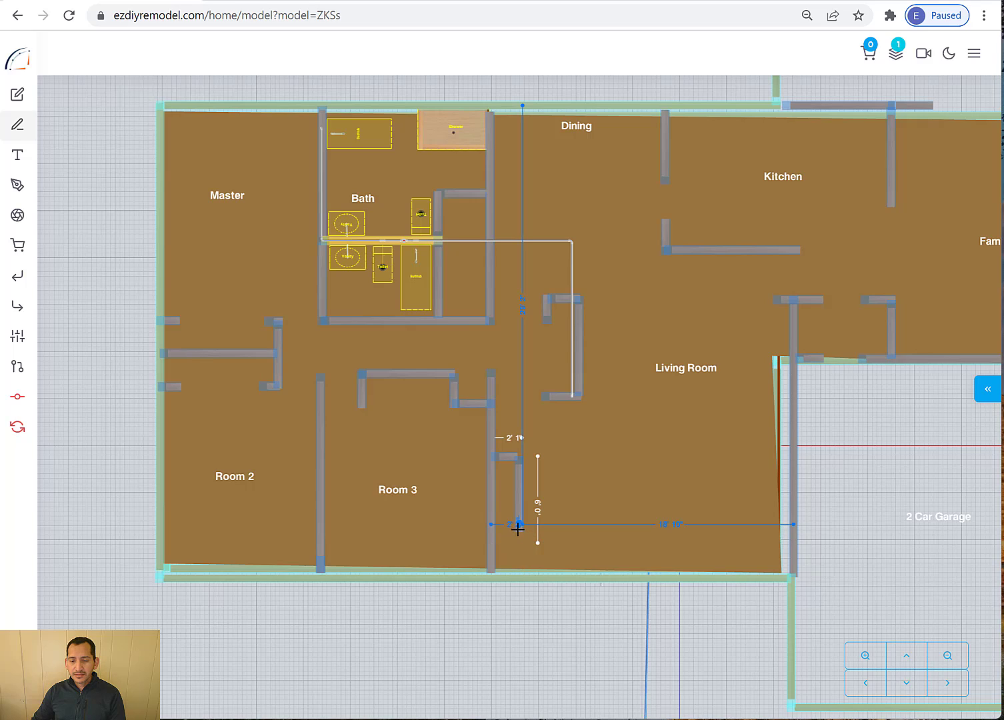
{"action": "left_click", "coordinate": [496, 529]}
{"action": "key", "text": "Escape"}
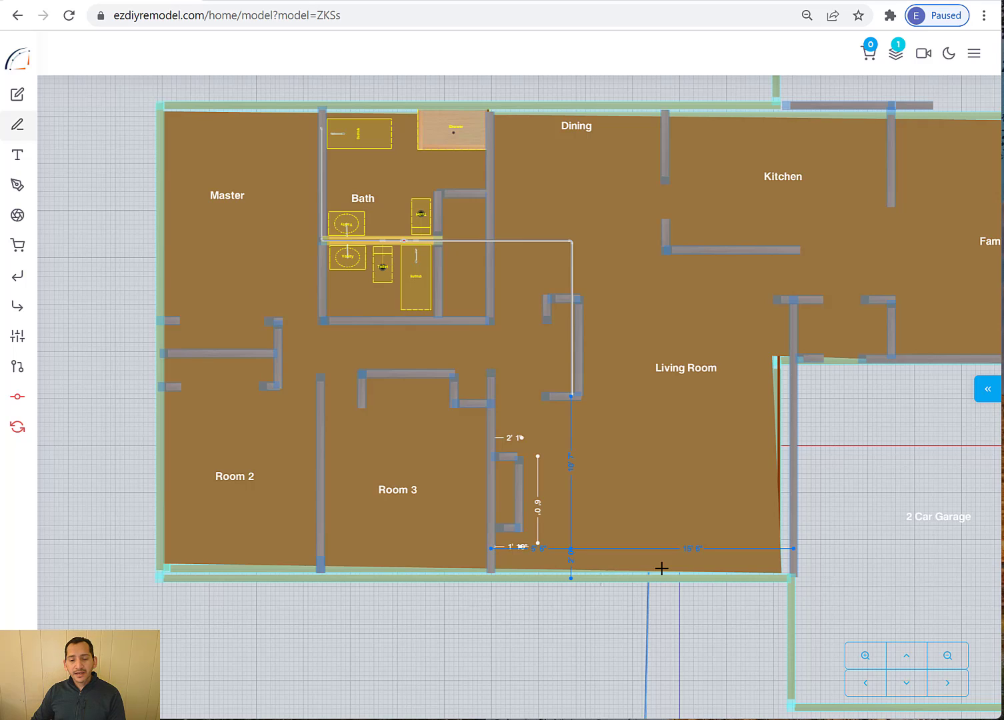
{"action": "left_click", "coordinate": [21, 127]}
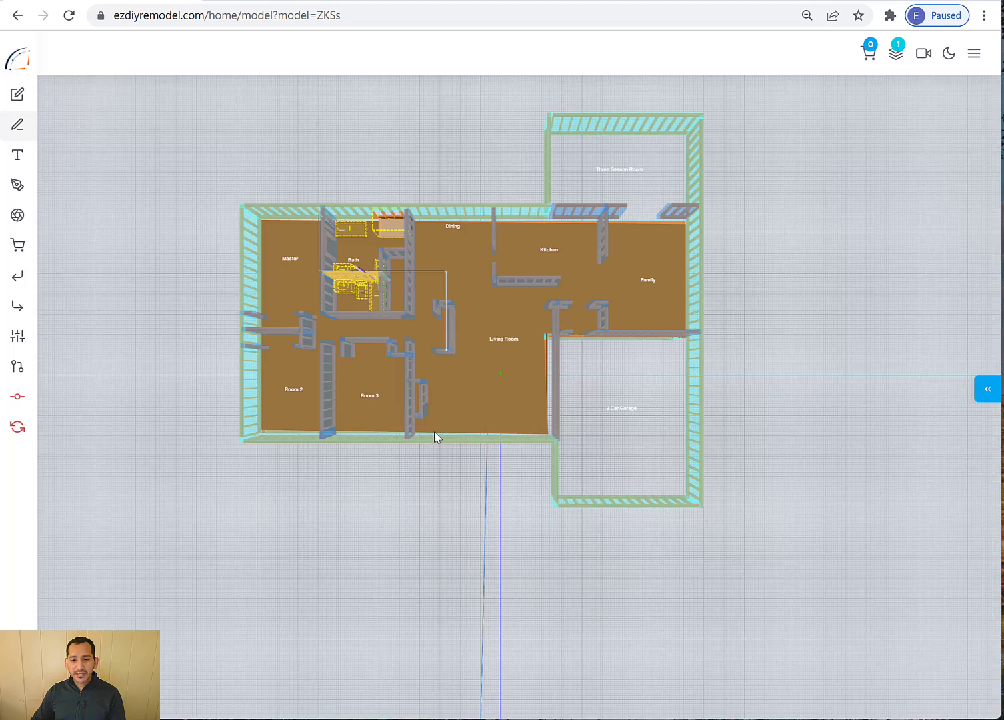
Zoom, tilt and orbit the 3D model to inspect the framed walls and new enclosure, then list the floors
{"action": "scroll", "coordinate": [434, 437], "scroll_direction": "up", "scroll_amount": 5}
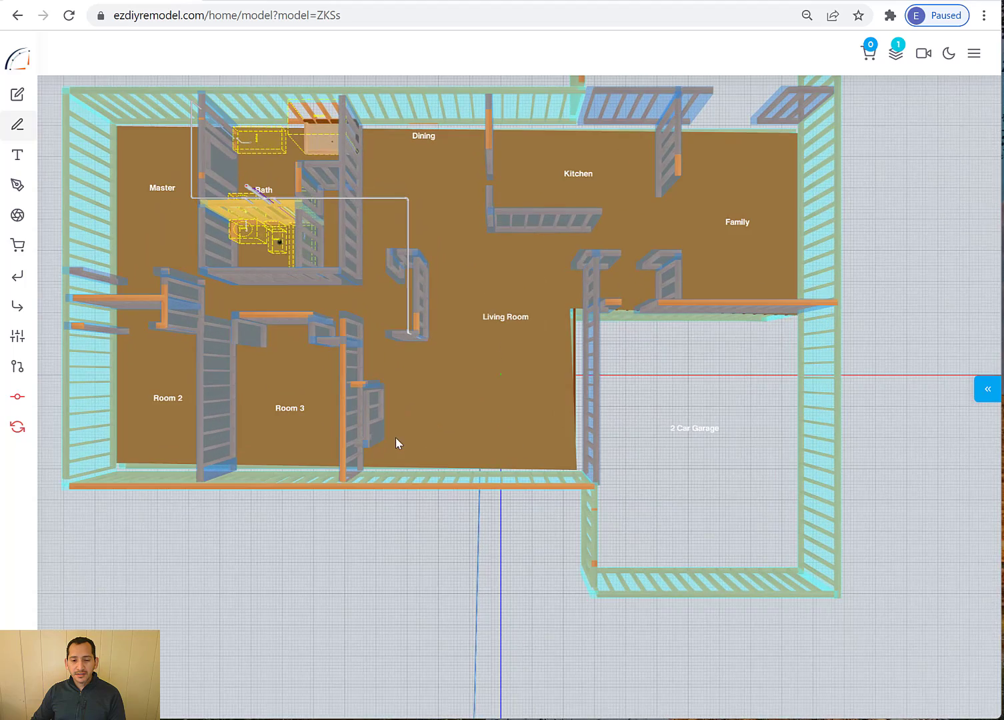
{"action": "left_click_drag", "start_coordinate": [396, 439], "coordinate": [357, 346]}
{"action": "scroll", "coordinate": [394, 356], "scroll_direction": "up", "scroll_amount": 2}
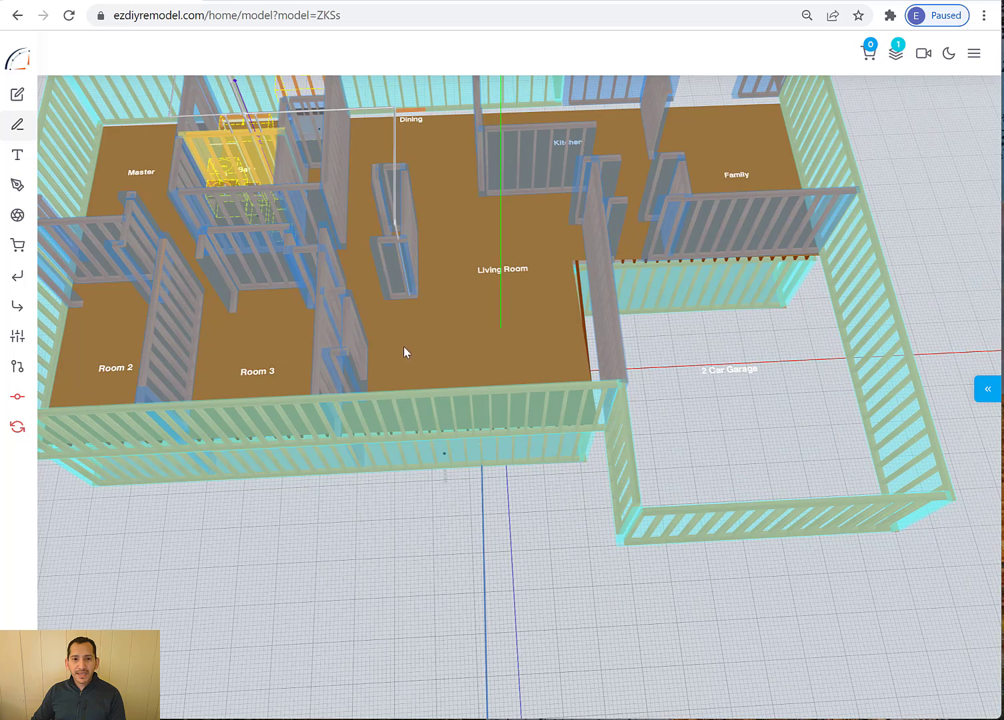
{"action": "right_click_drag", "start_coordinate": [412, 360], "coordinate": [490, 412]}
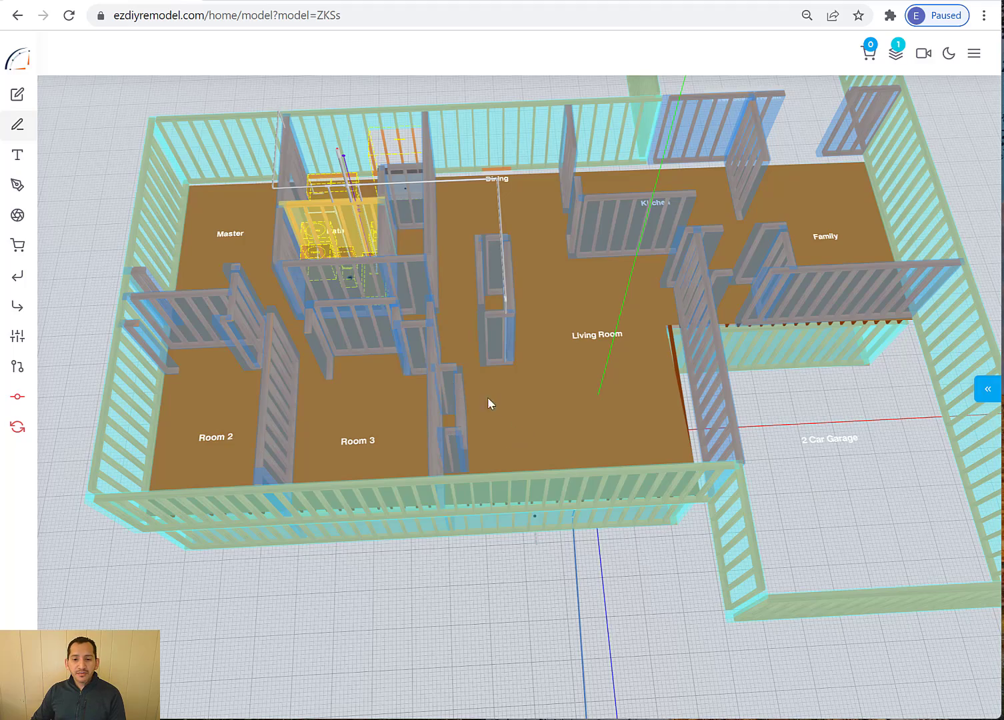
{"action": "left_click_drag", "start_coordinate": [497, 416], "coordinate": [408, 417]}
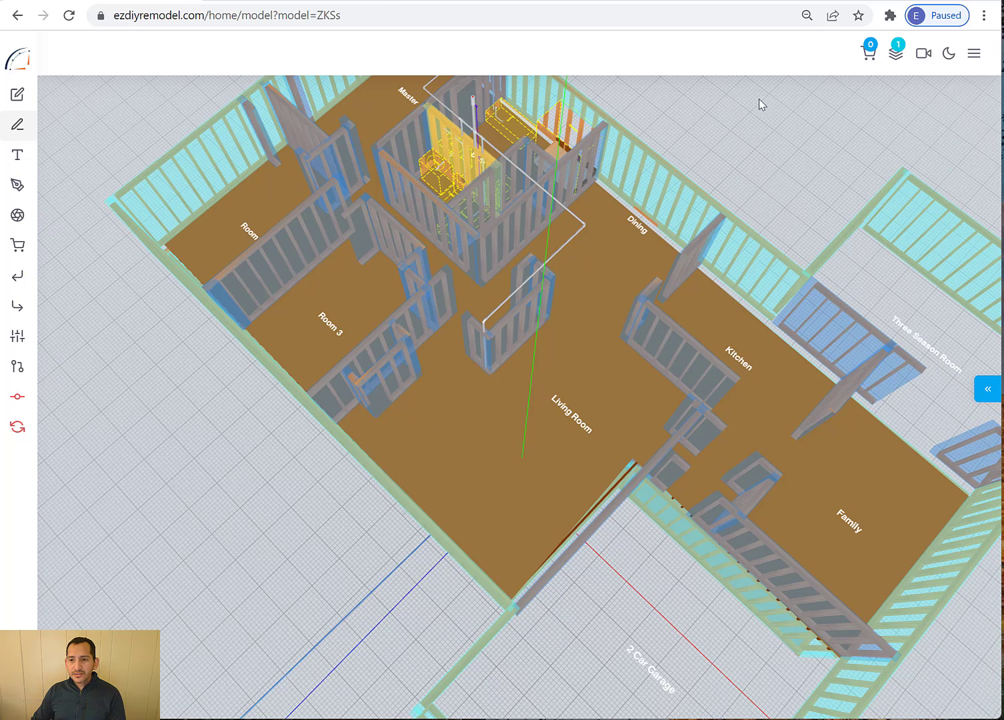
{"action": "left_click", "coordinate": [896, 57]}
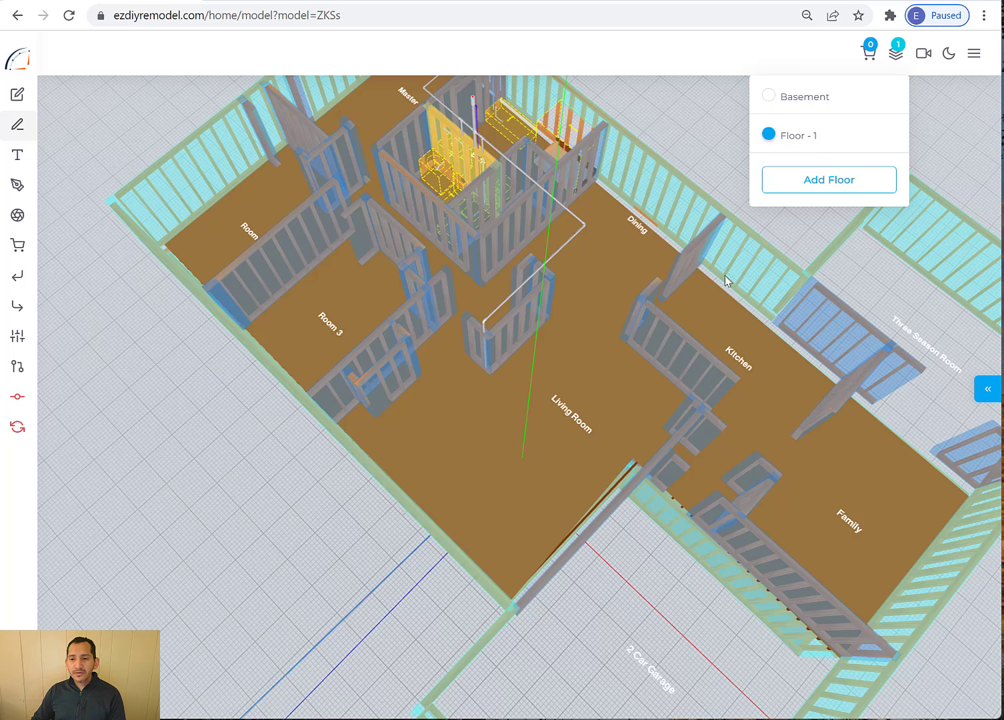
Close the floors list and delete the first enclosure wall, confirming the warning
{"action": "left_click", "coordinate": [435, 368]}
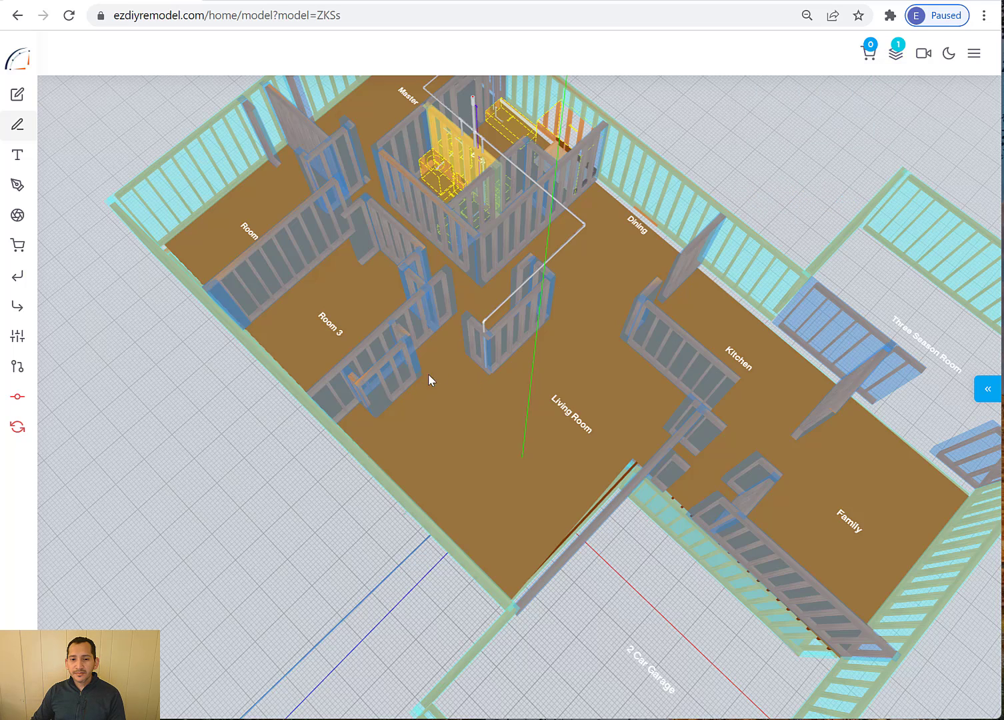
{"action": "right_click", "coordinate": [405, 366]}
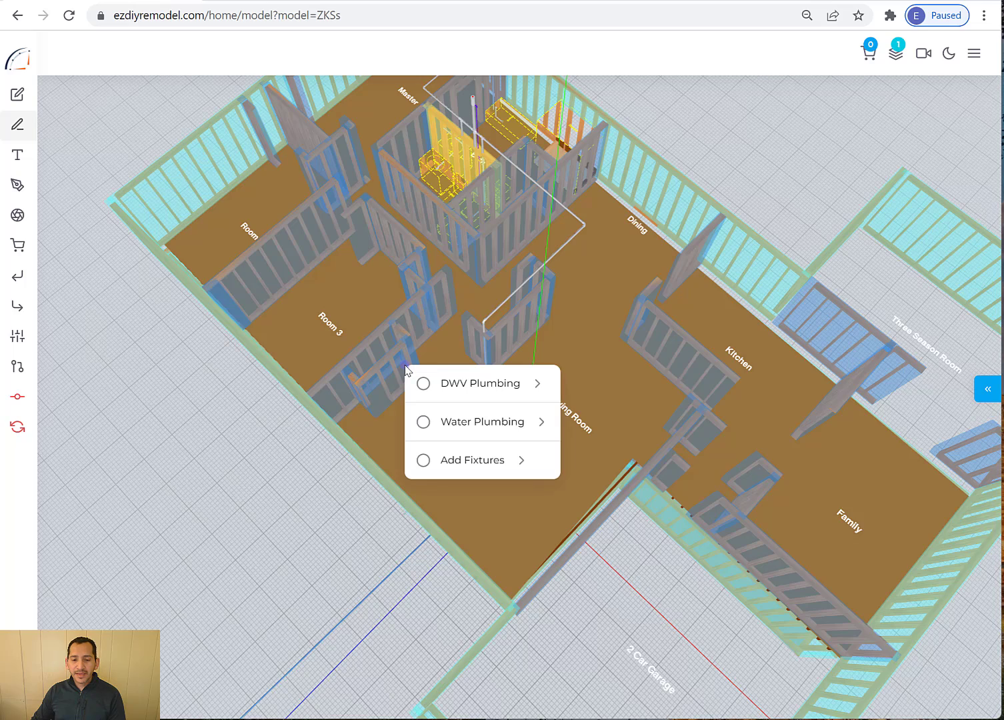
{"action": "left_click", "coordinate": [389, 372]}
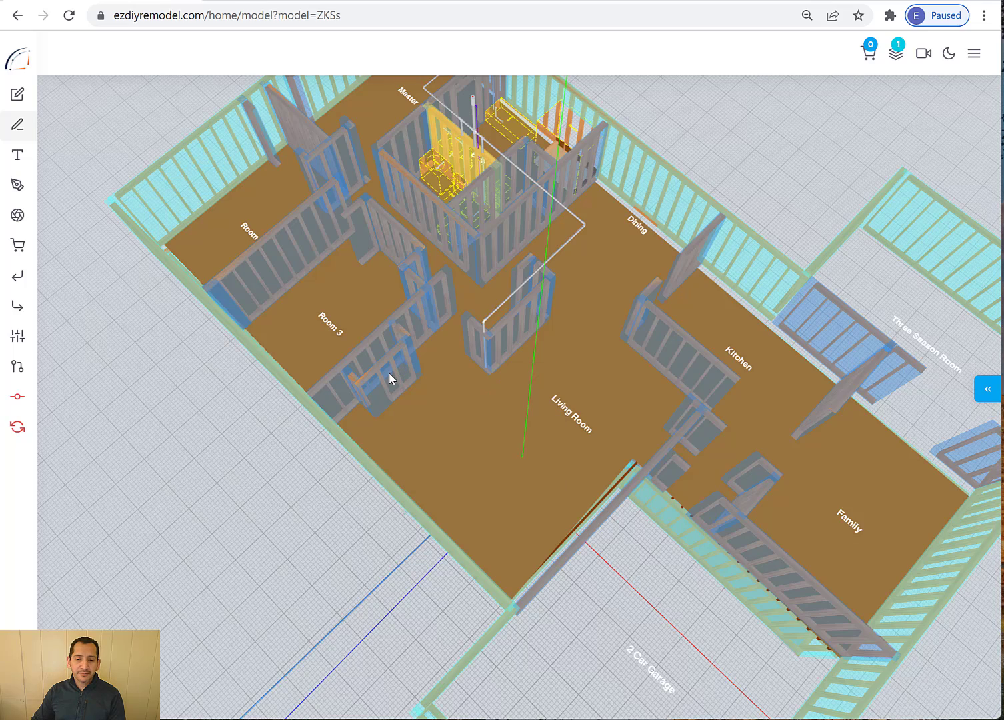
{"action": "scroll", "coordinate": [389, 372], "scroll_direction": "up", "scroll_amount": 3}
{"action": "scroll", "coordinate": [380, 374], "scroll_direction": "up", "scroll_amount": 1}
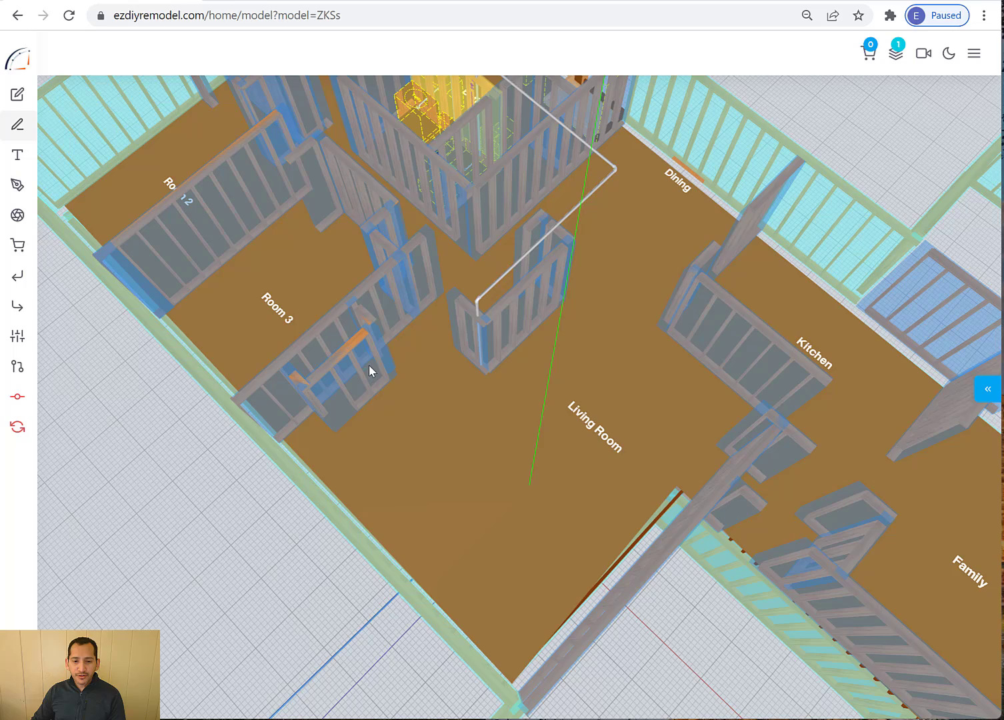
{"action": "right_click", "coordinate": [370, 366]}
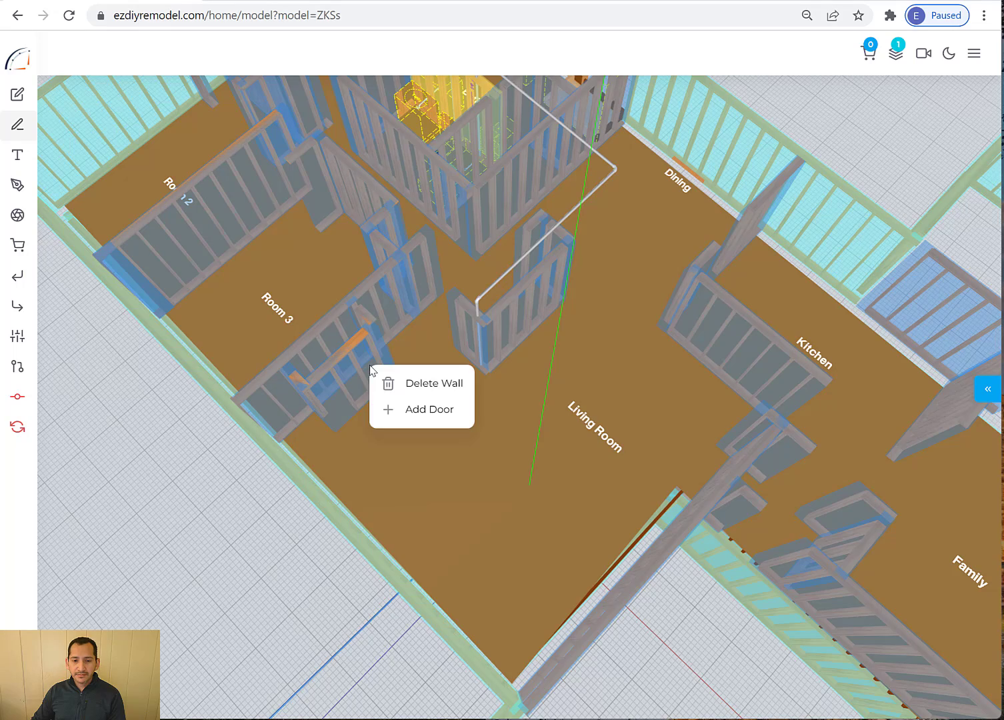
{"action": "left_click", "coordinate": [430, 384]}
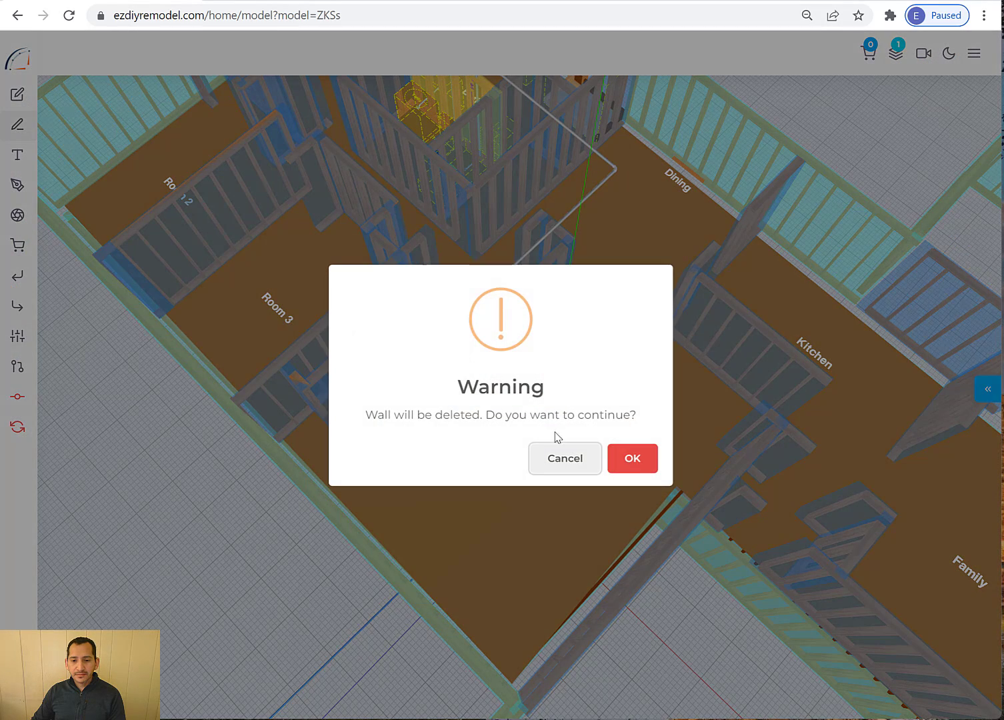
{"action": "left_click", "coordinate": [625, 460]}
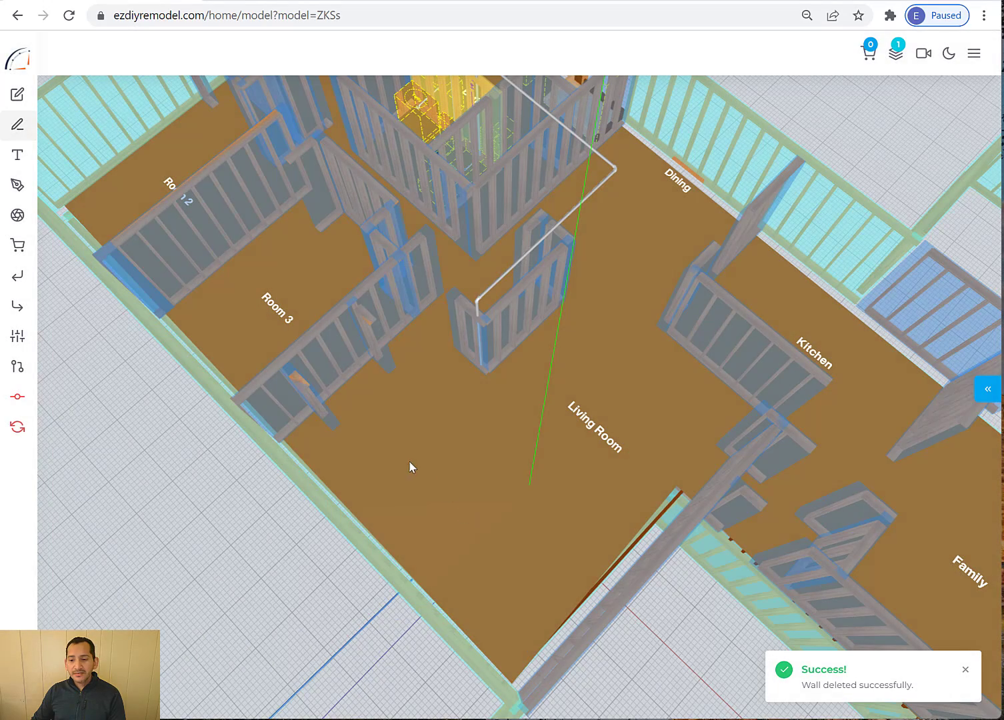
Delete the two remaining enclosure walls beside Room 3, confirming each warning
{"action": "left_click_drag", "start_coordinate": [390, 442], "coordinate": [505, 486]}
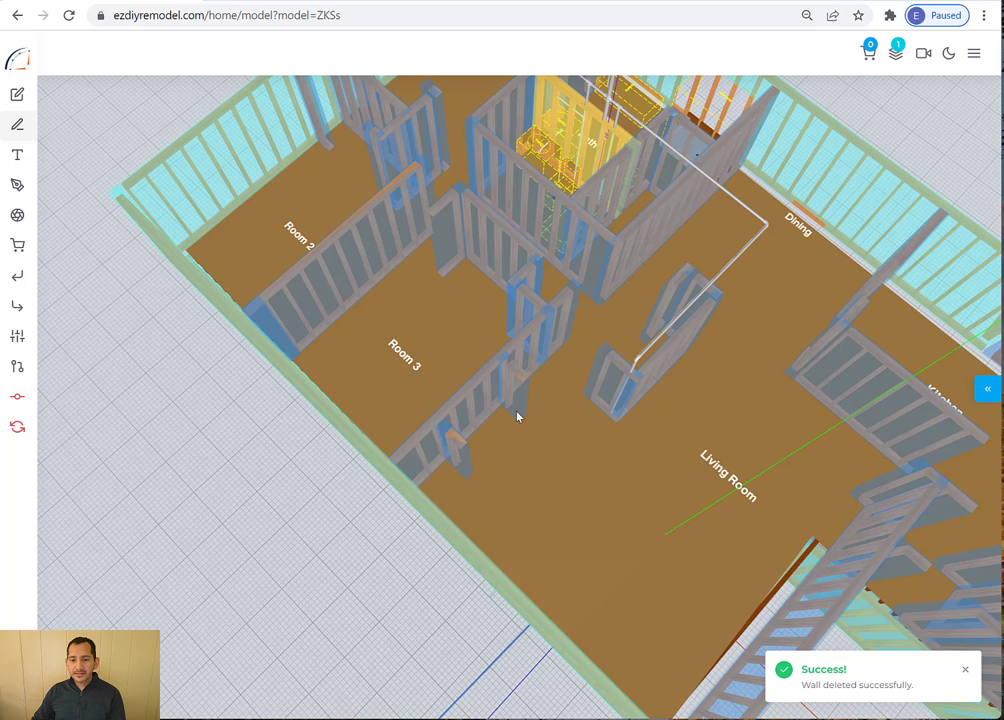
{"action": "left_click", "coordinate": [516, 412]}
{"action": "left_click", "coordinate": [551, 431]}
{"action": "left_click", "coordinate": [620, 461]}
{"action": "left_click_drag", "start_coordinate": [521, 488], "coordinate": [512, 476]}
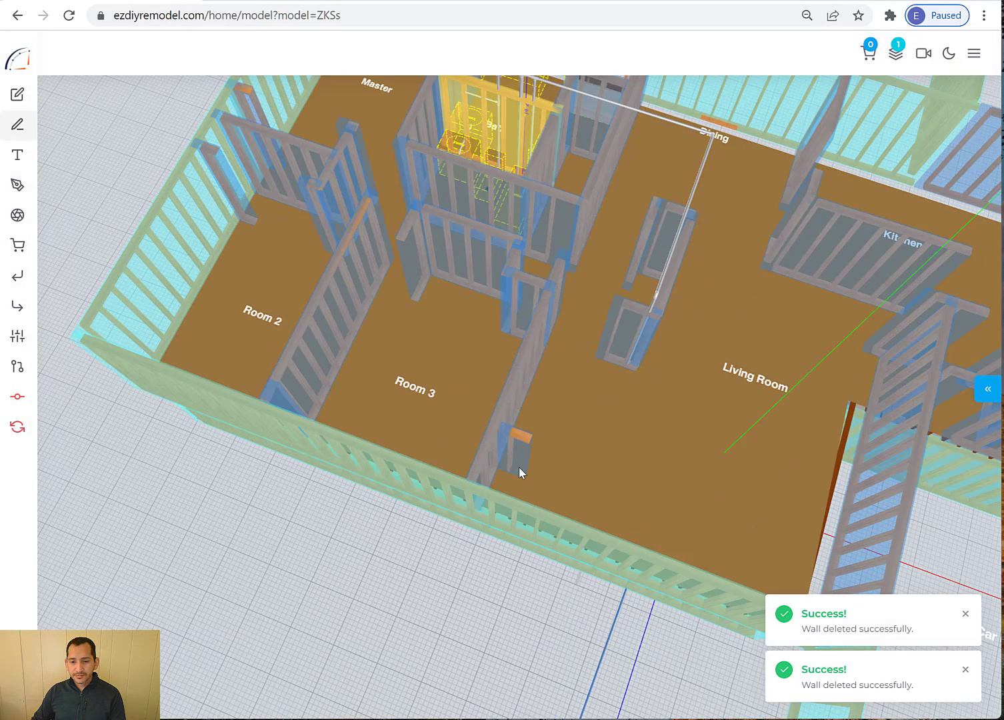
{"action": "right_click", "coordinate": [519, 471]}
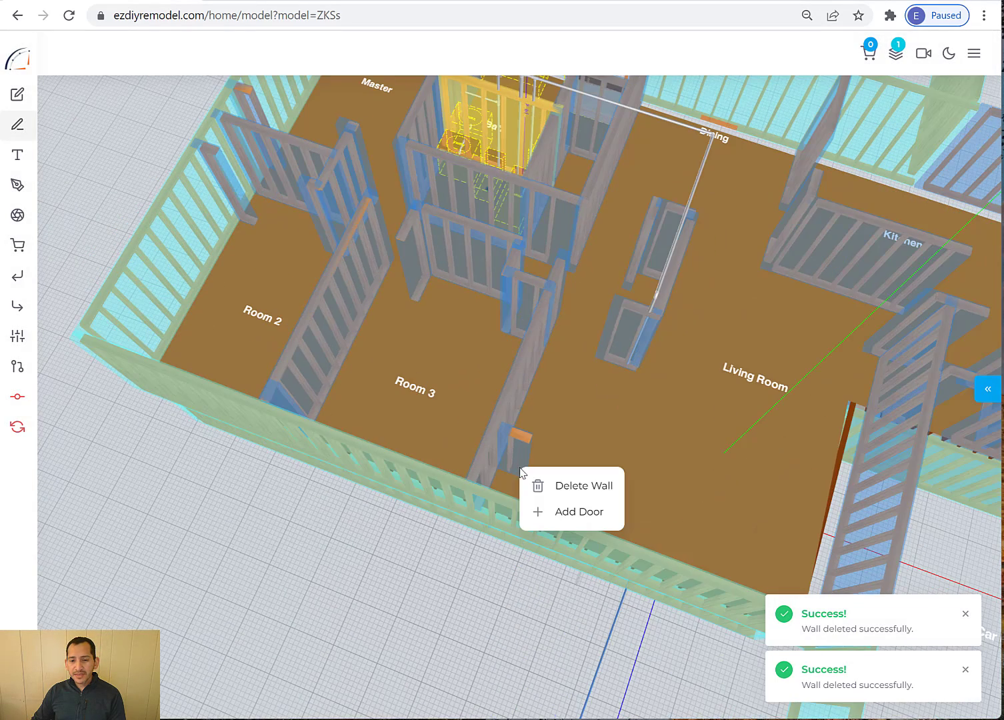
{"action": "left_click", "coordinate": [558, 487]}
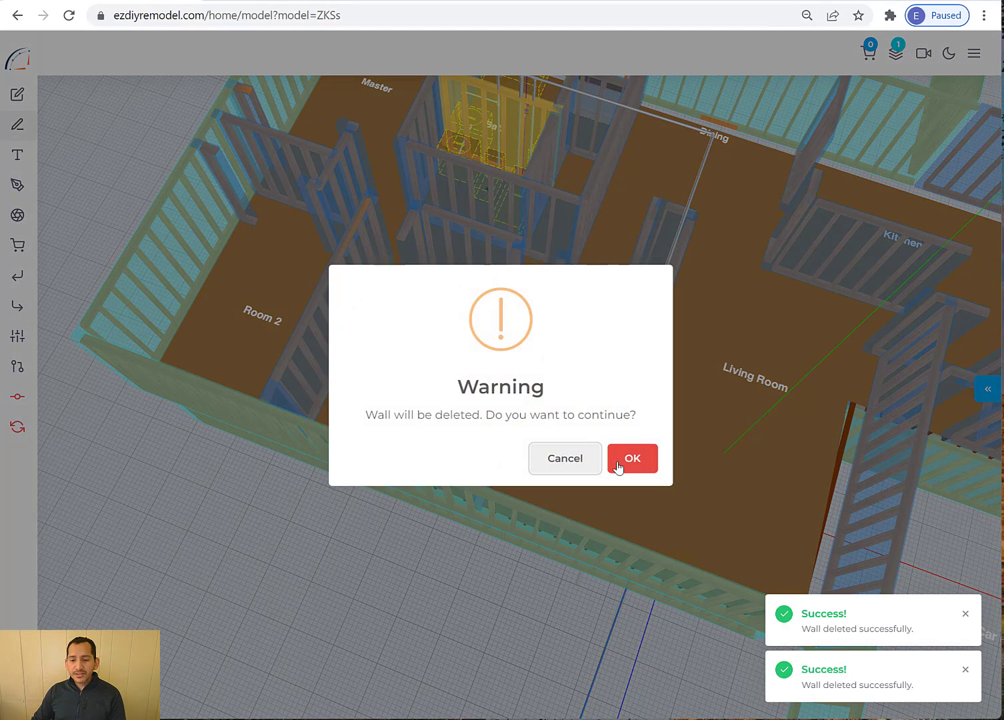
{"action": "left_click", "coordinate": [619, 464]}
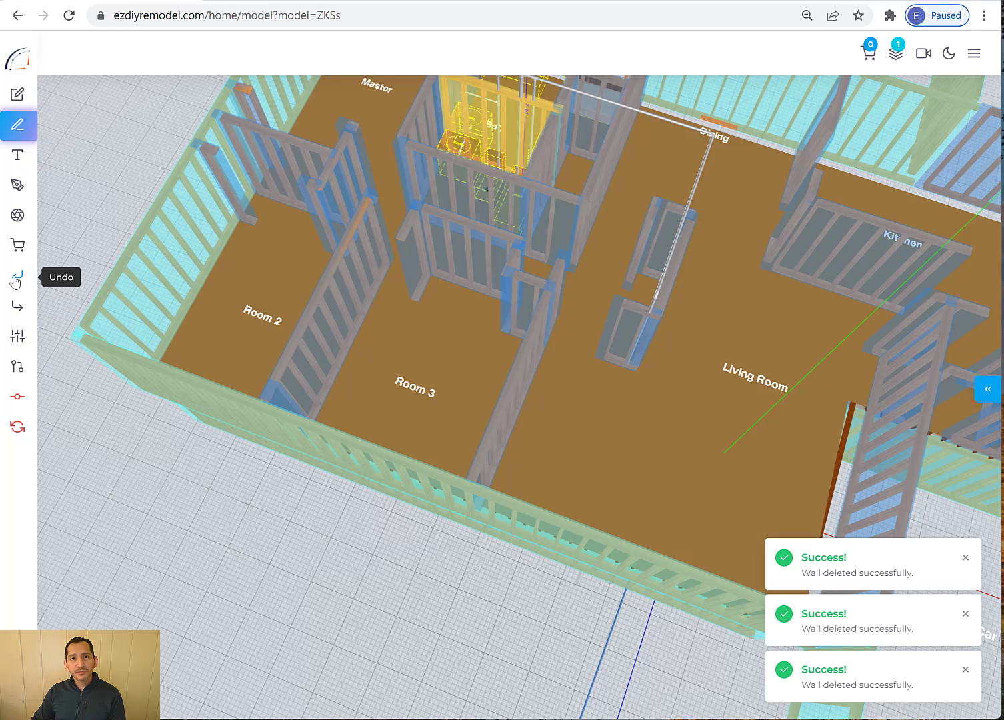
Dismiss the three wall-deleted notices
{"action": "left_click", "coordinate": [966, 565]}
{"action": "left_click", "coordinate": [966, 615]}
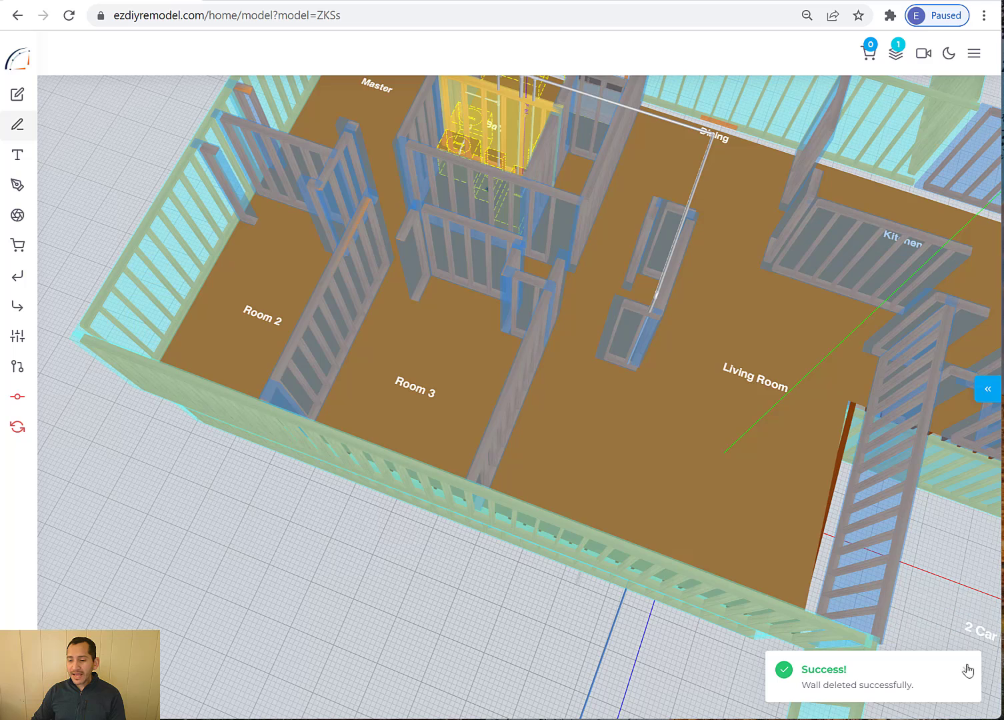
{"action": "left_click", "coordinate": [966, 668]}
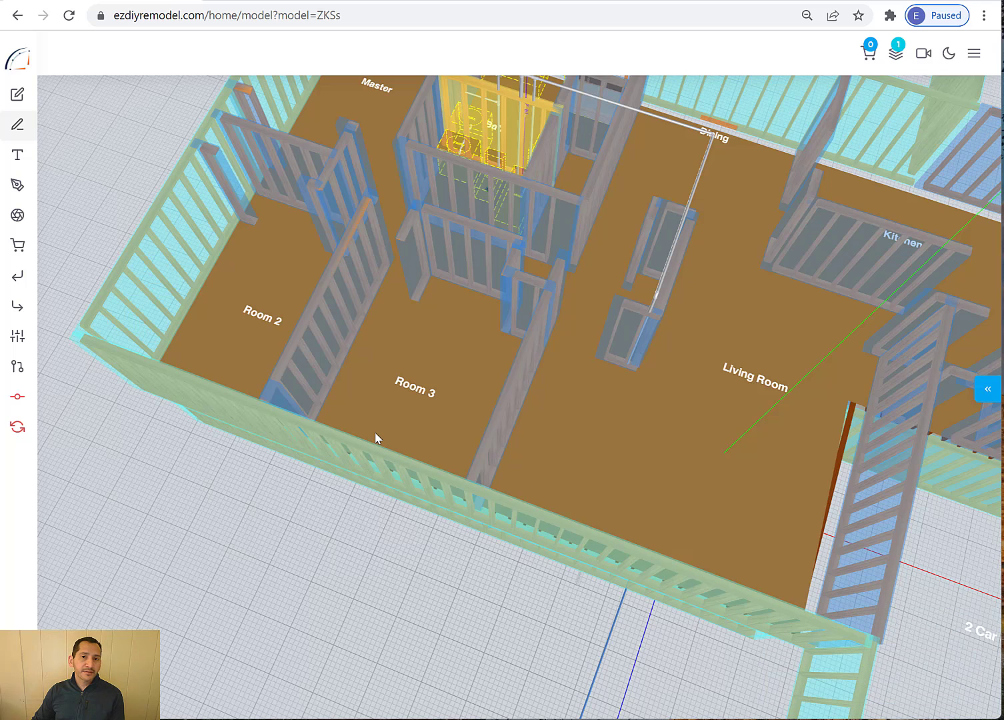
Orbit to a top-down plan, put the Dining label into edit mode, and zoom in twice
{"action": "left_click_drag", "start_coordinate": [390, 374], "coordinate": [480, 445]}
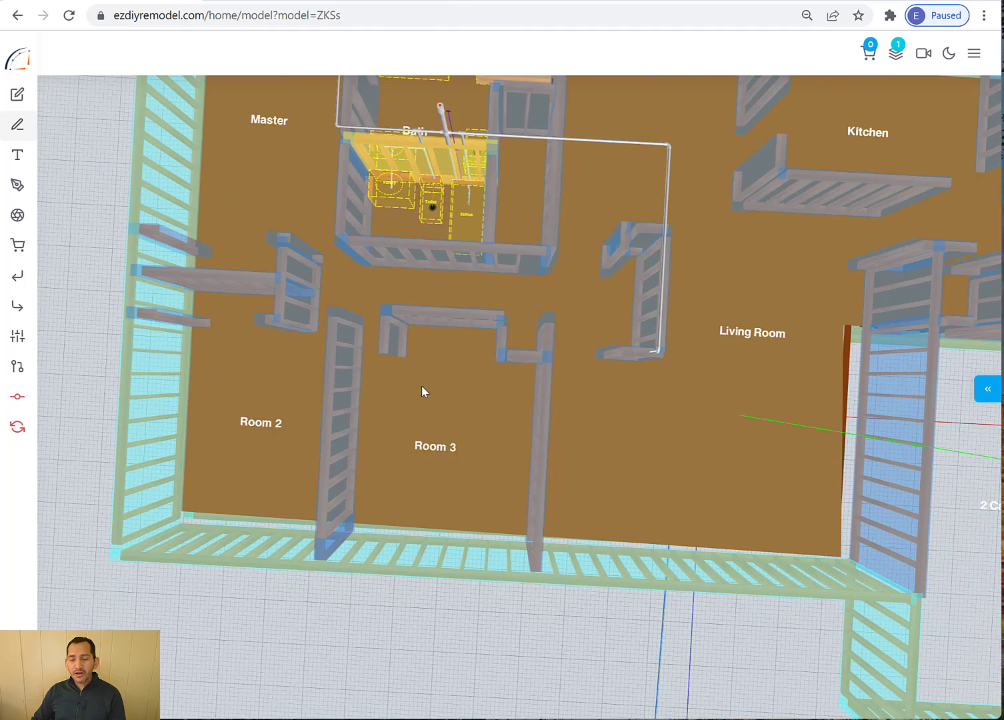
{"action": "left_click_drag", "start_coordinate": [420, 390], "coordinate": [398, 444]}
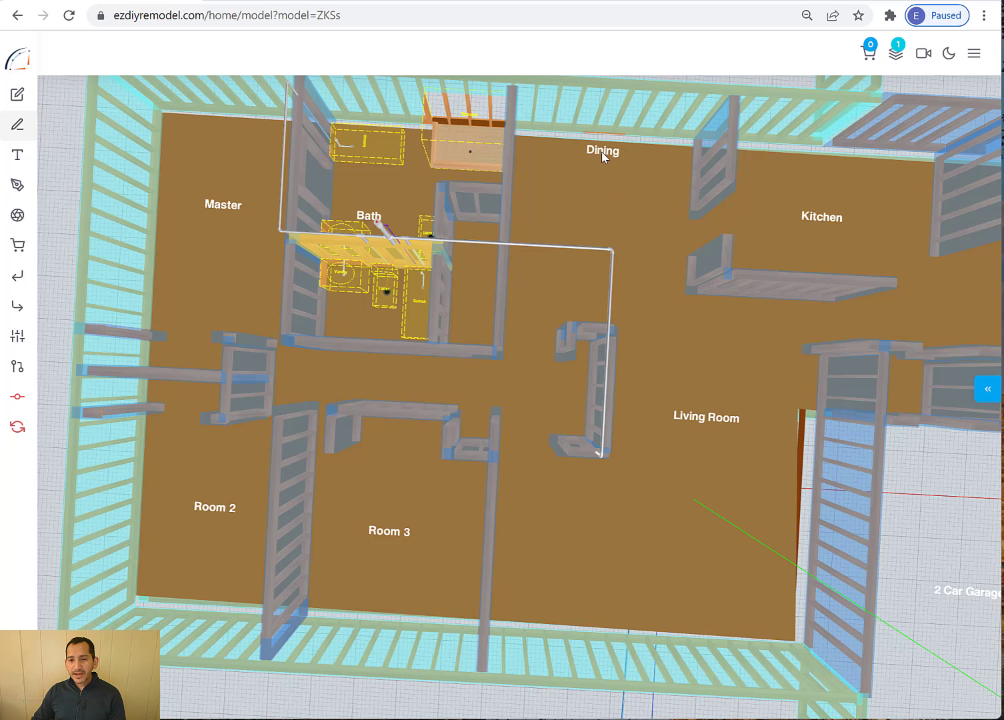
{"action": "left_click", "coordinate": [602, 152]}
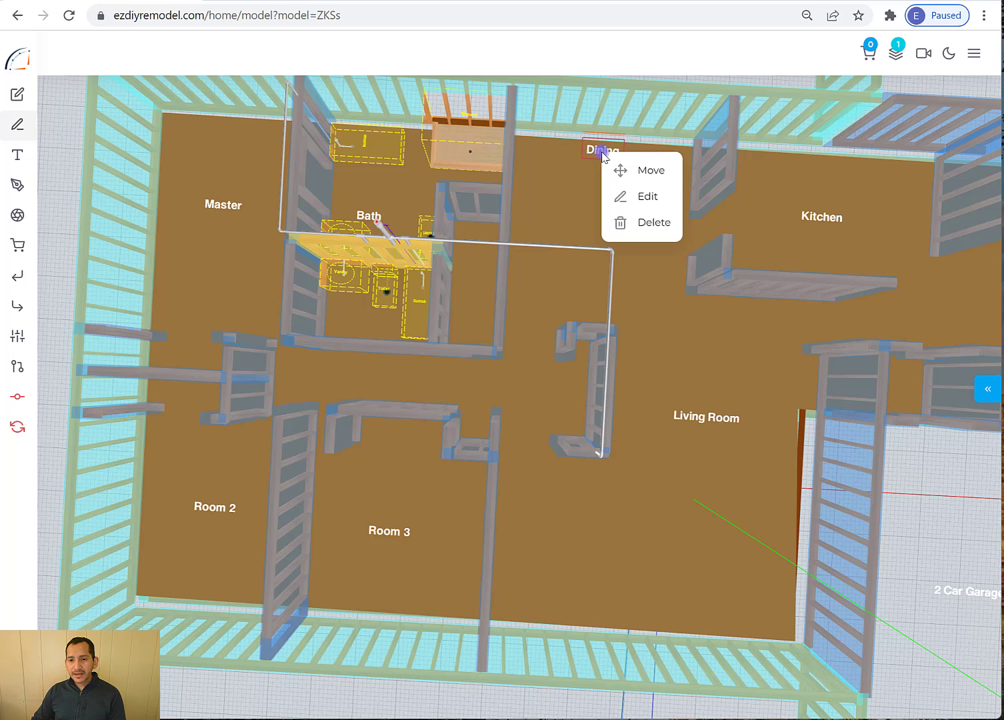
{"action": "left_click", "coordinate": [644, 199]}
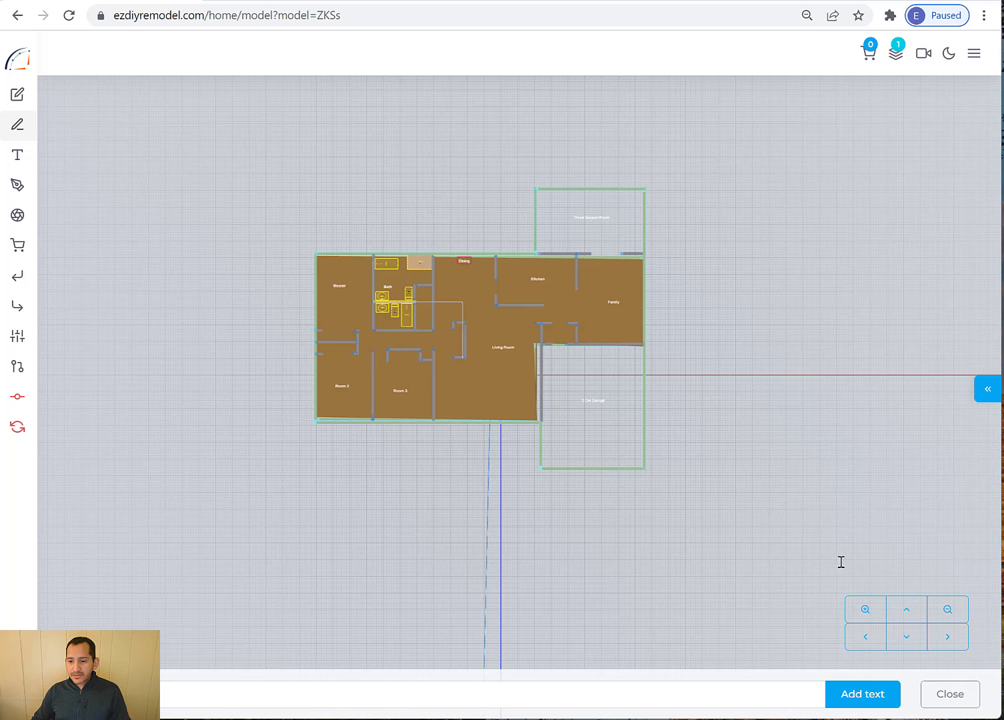
{"action": "left_click", "coordinate": [865, 609]}
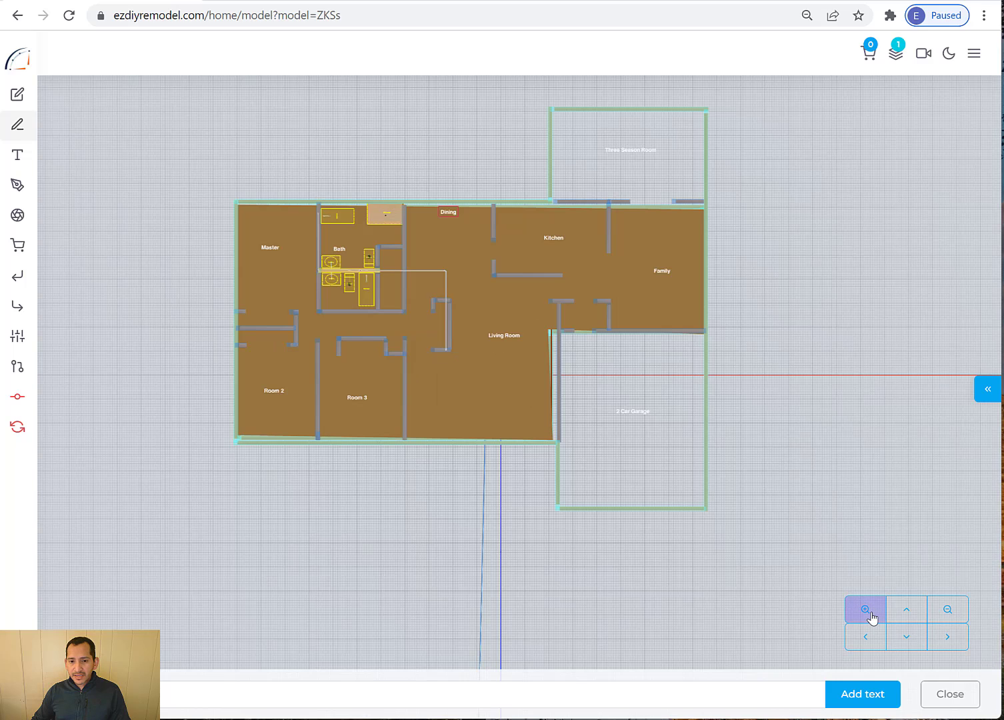
{"action": "left_click", "coordinate": [867, 610]}
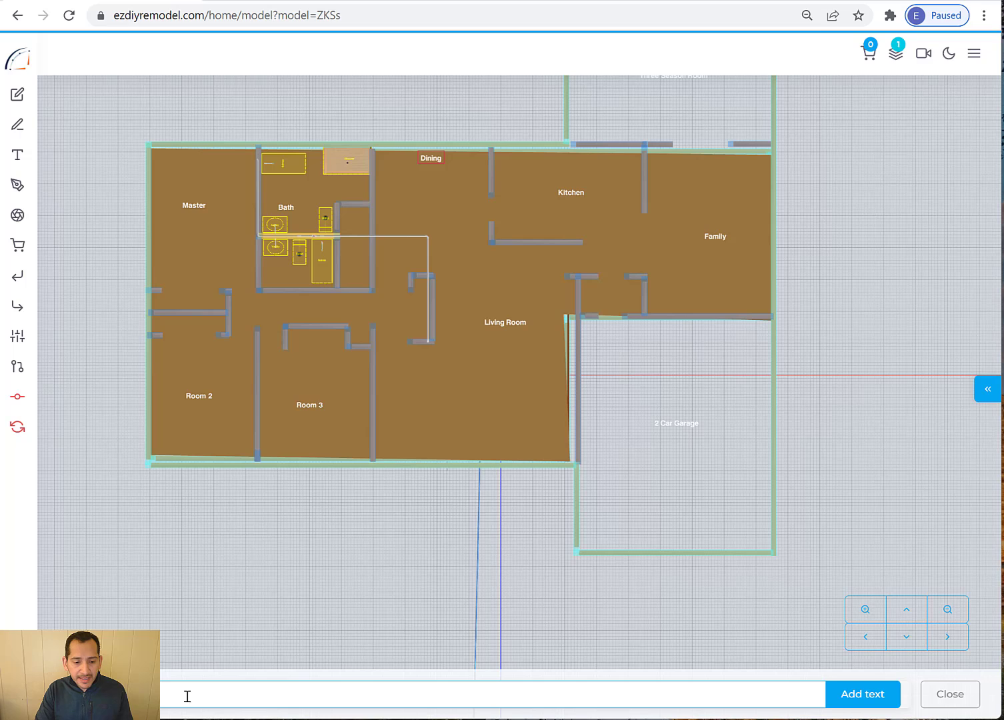
Apply the 'Dining Room' label text and zoom into the view
{"action": "left_click", "coordinate": [885, 702]}
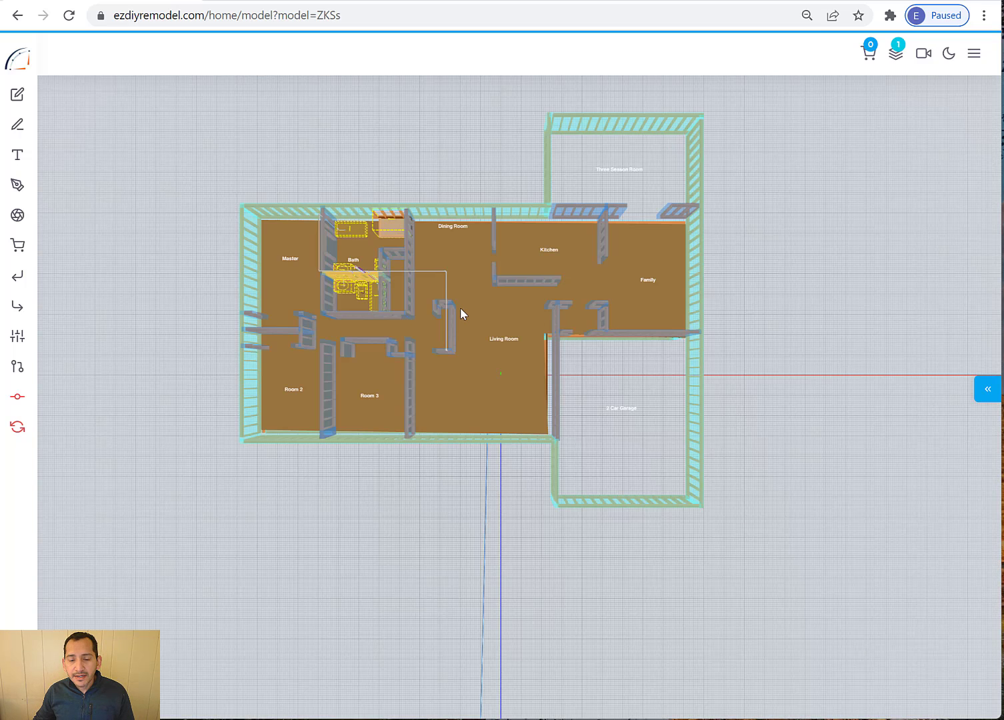
{"action": "scroll", "coordinate": [459, 307], "scroll_direction": "up", "scroll_amount": 5}
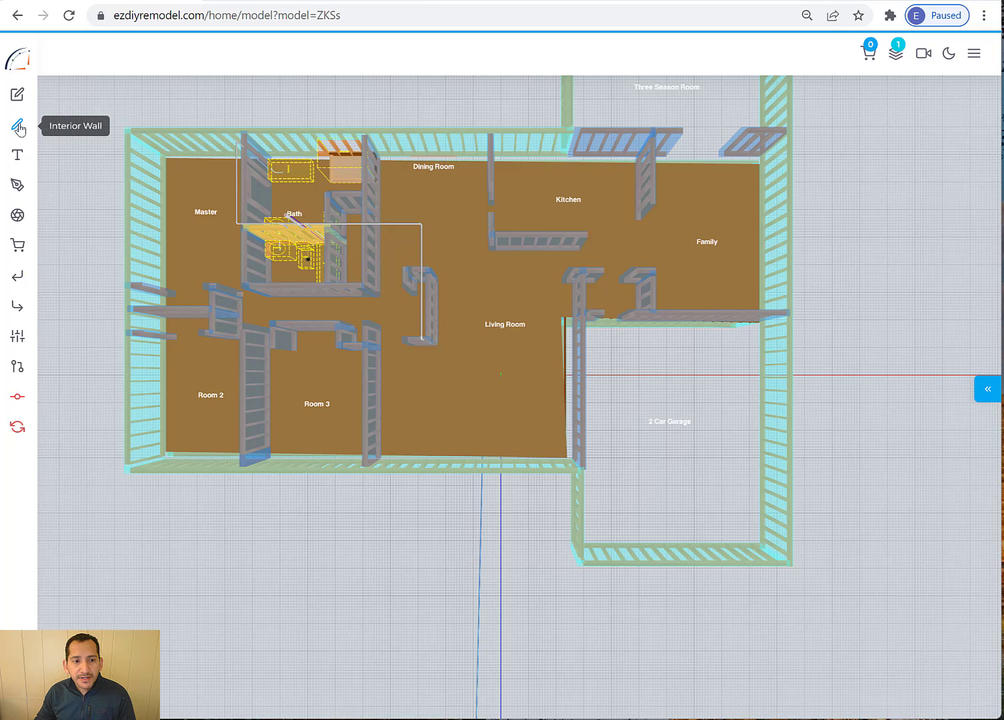
Add the label 'Paint living in light green' on the Living Room floor
{"action": "left_click", "coordinate": [18, 158]}
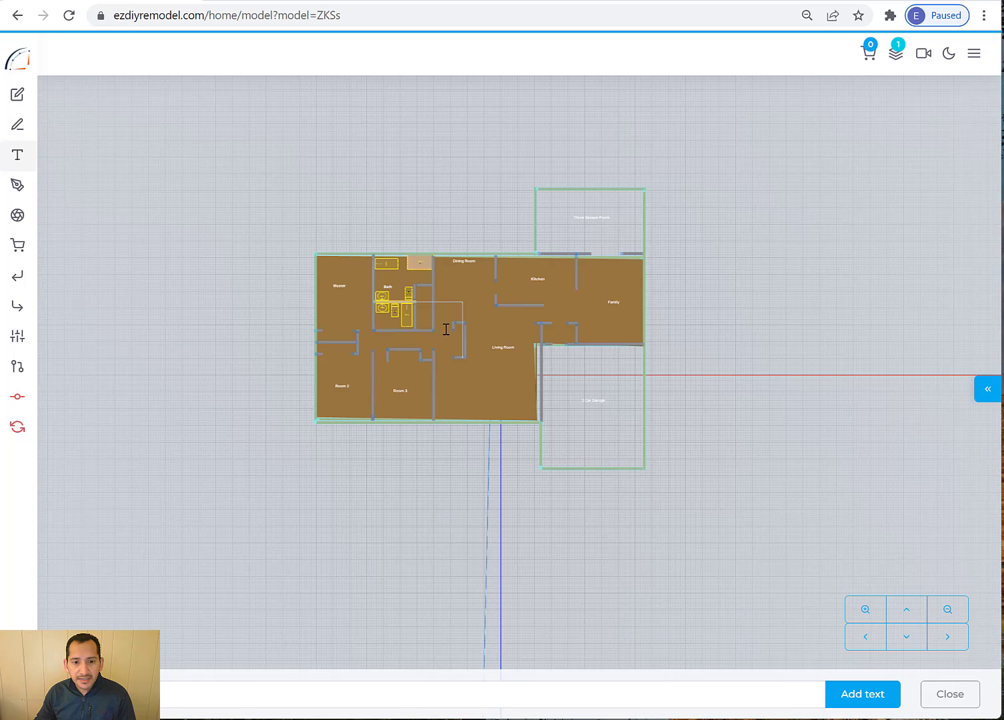
{"action": "scroll", "coordinate": [446, 329], "scroll_direction": "up", "scroll_amount": 5}
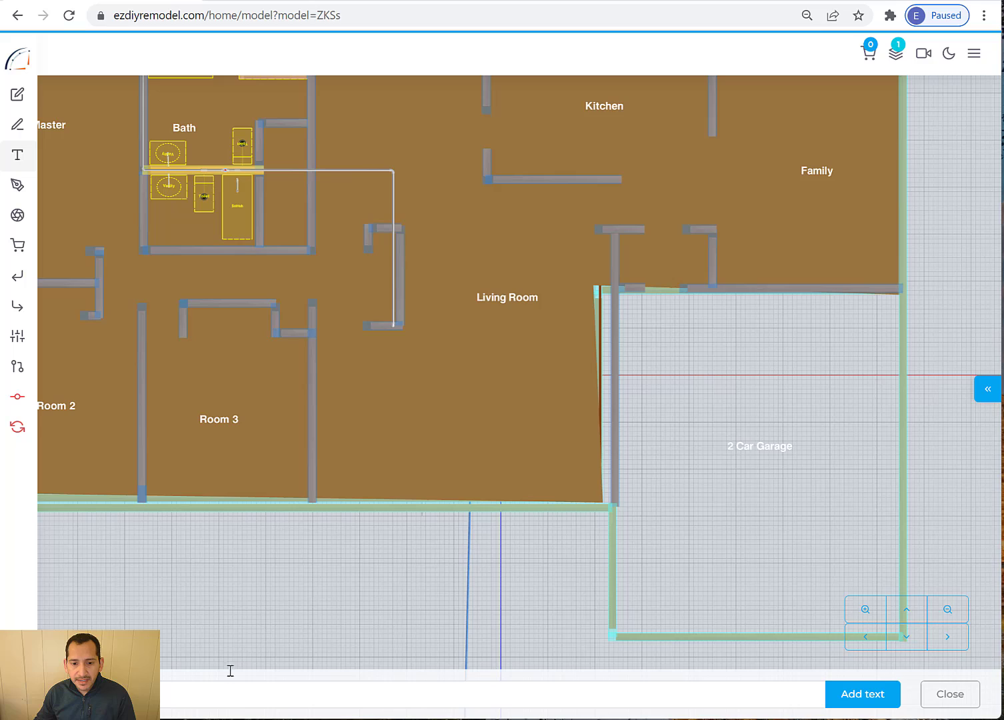
{"action": "left_click", "coordinate": [210, 693]}
{"action": "left_click", "coordinate": [210, 693]}
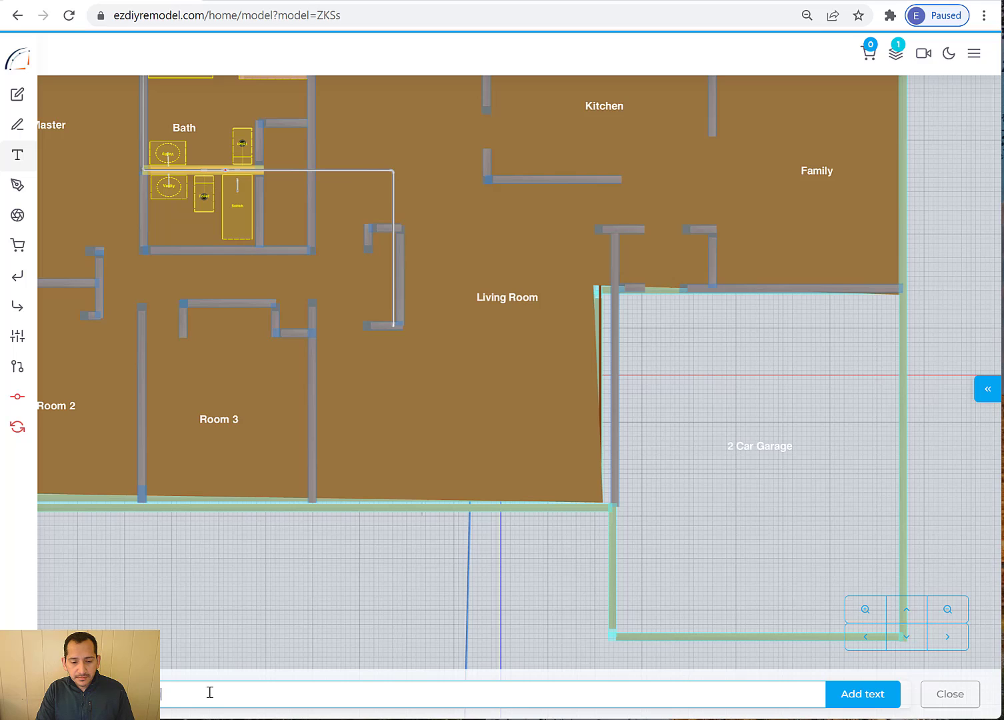
{"action": "type", "text": "reen"}
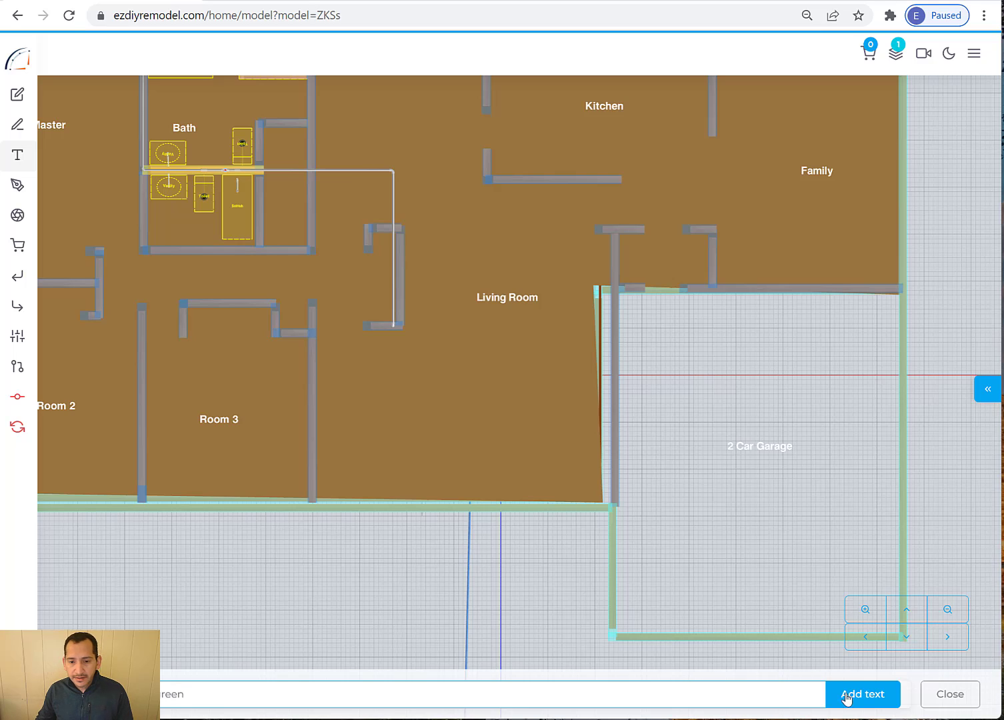
{"action": "left_click", "coordinate": [847, 697]}
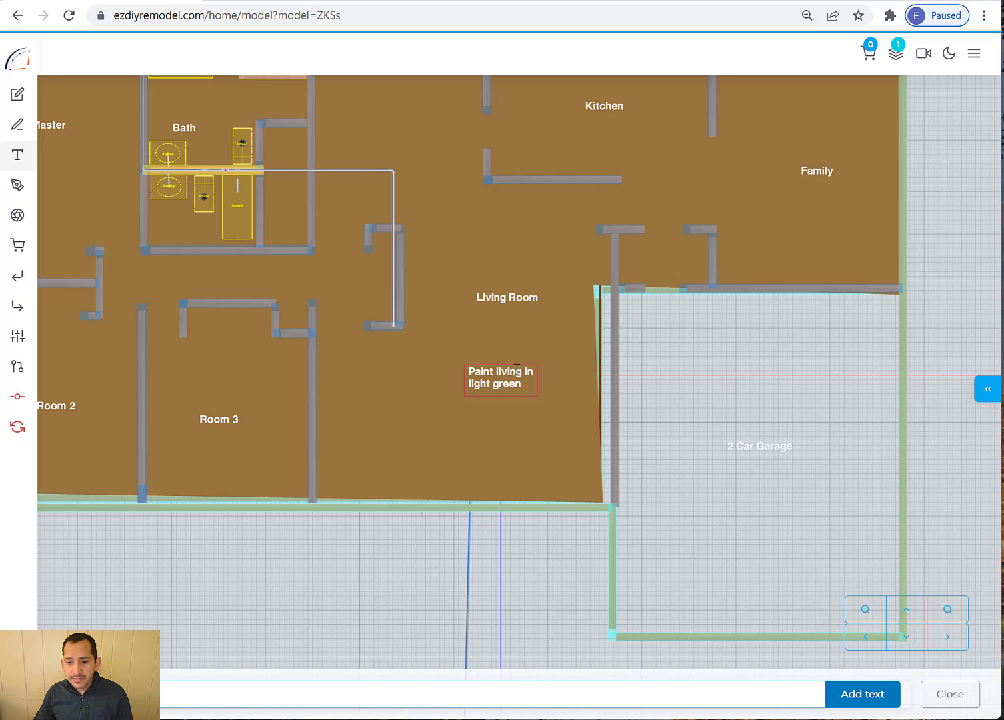
{"action": "left_click", "coordinate": [515, 372]}
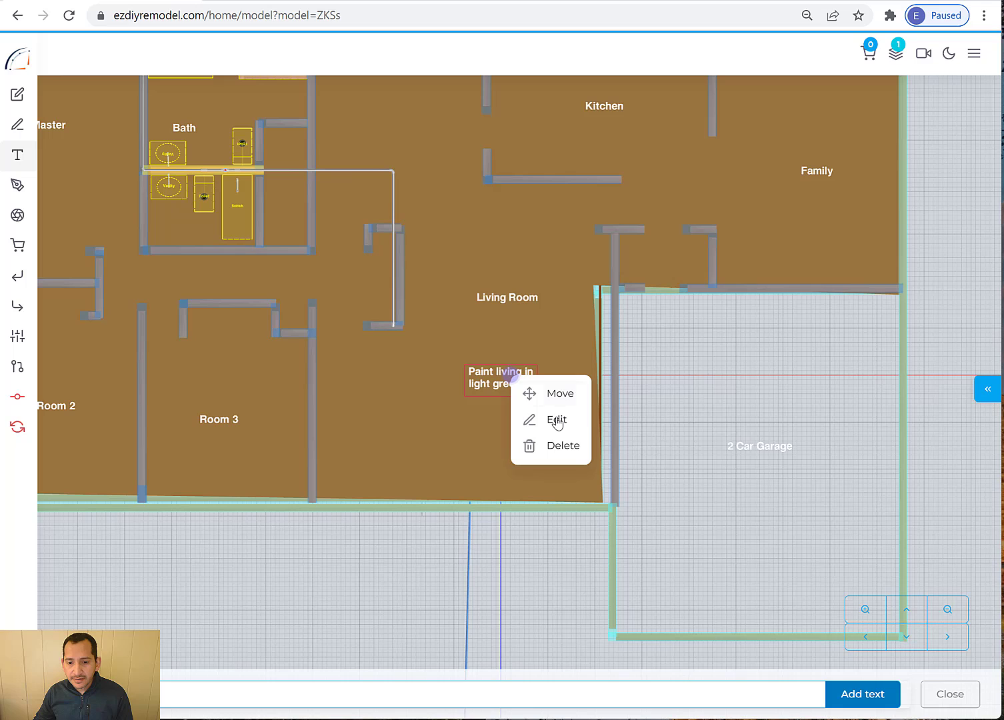
{"action": "scroll", "coordinate": [374, 583], "scroll_direction": "down", "scroll_amount": 3}
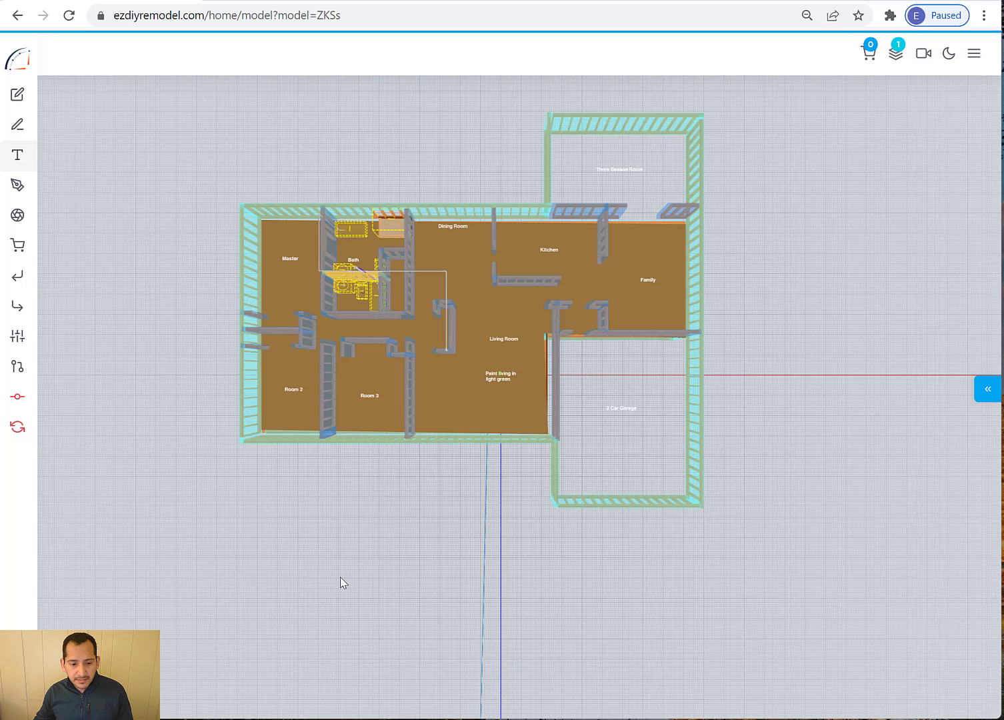
Zoom into the Living Room and close the plumbing menus opened on its floor
{"action": "scroll", "coordinate": [508, 380], "scroll_direction": "up", "scroll_amount": 1}
{"action": "scroll", "coordinate": [508, 381], "scroll_direction": "up", "scroll_amount": 3}
{"action": "right_click", "coordinate": [509, 381]}
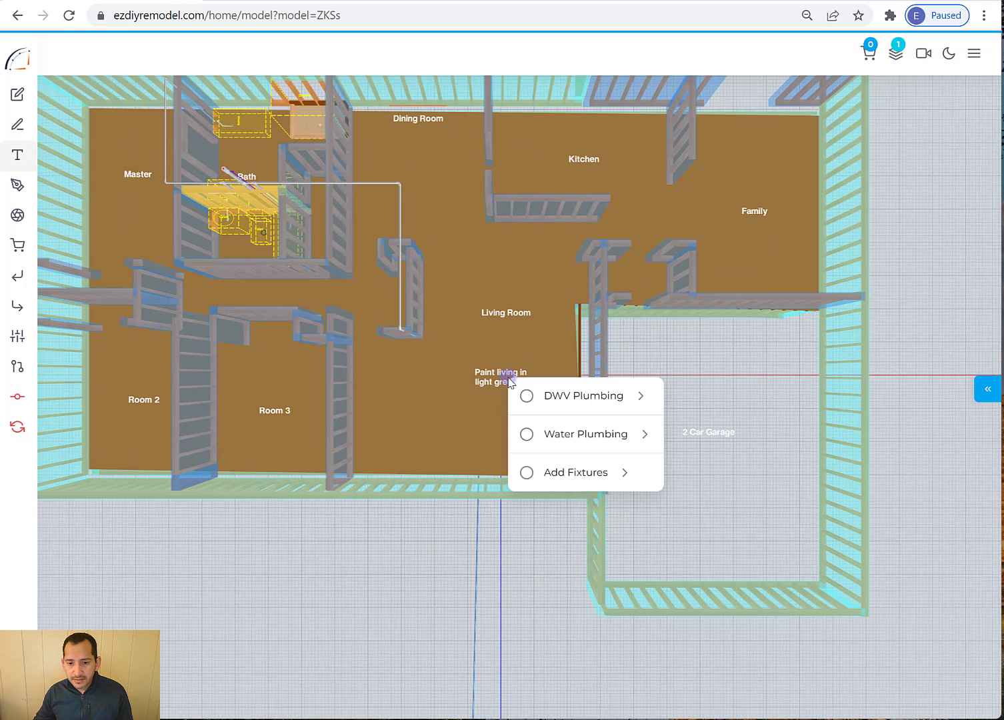
{"action": "left_click", "coordinate": [511, 376]}
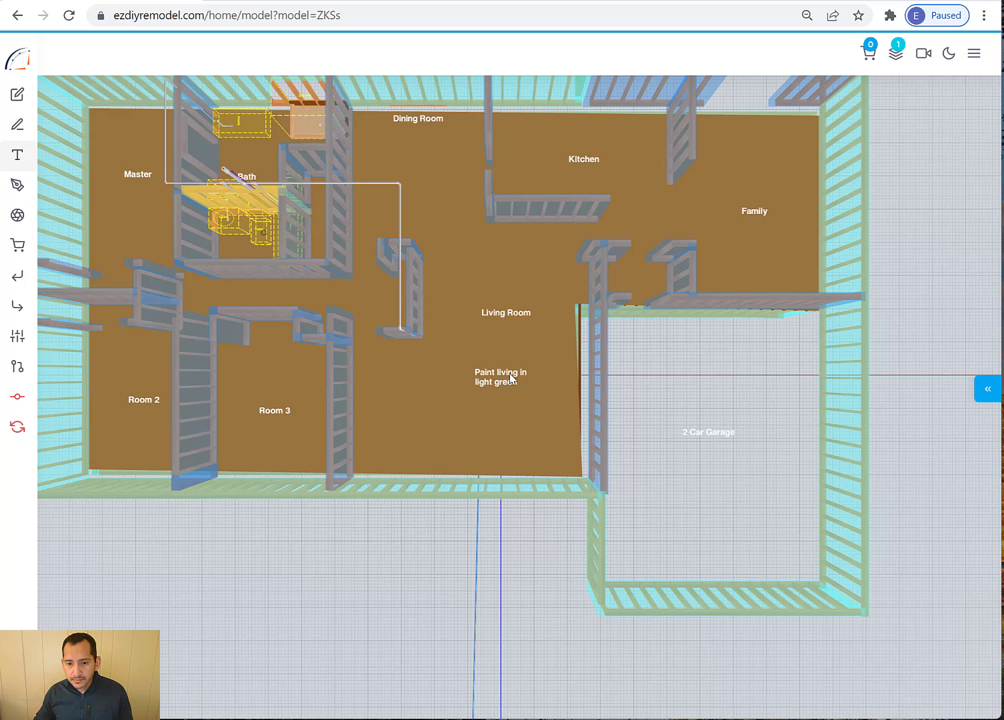
{"action": "right_click", "coordinate": [510, 381]}
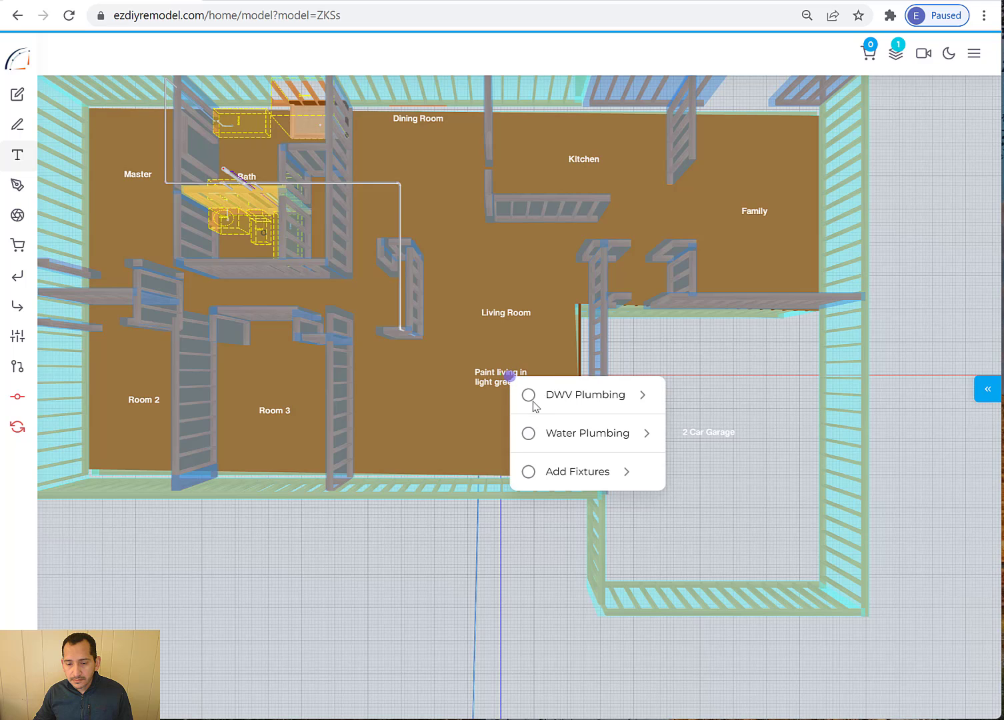
{"action": "left_click", "coordinate": [498, 412]}
{"action": "scroll", "coordinate": [497, 411], "scroll_direction": "up", "scroll_amount": 5}
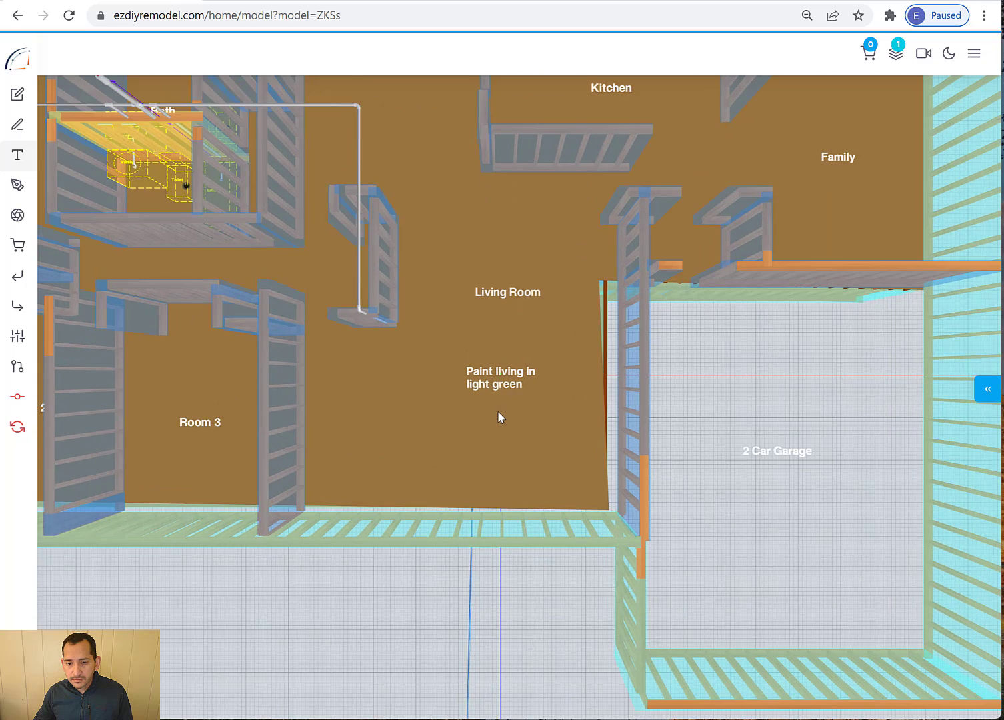
Change the note to 'Paint livingroom in light green' and bring up the Ruler Options menu
{"action": "right_click", "coordinate": [509, 377]}
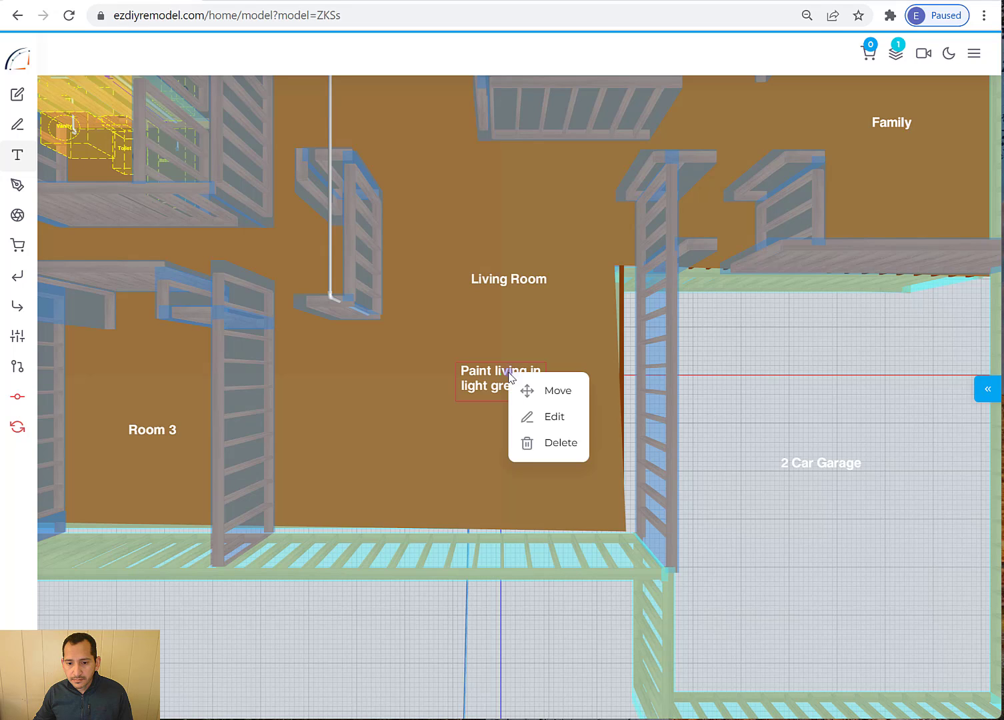
{"action": "left_click", "coordinate": [542, 419]}
{"action": "left_click", "coordinate": [218, 694]}
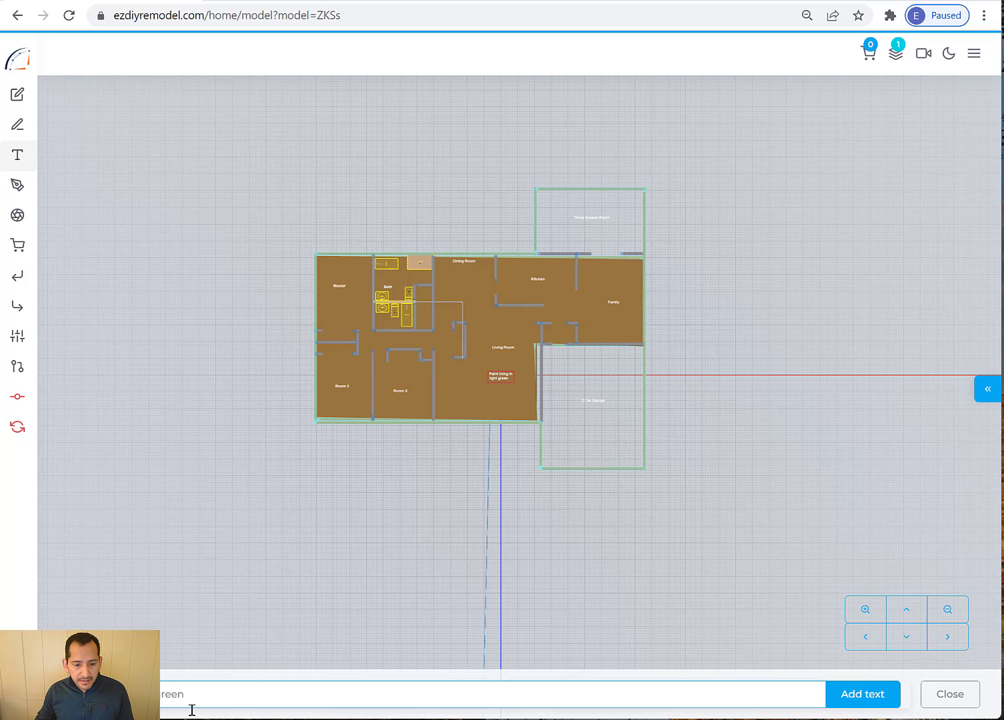
{"action": "type", "text": "room"}
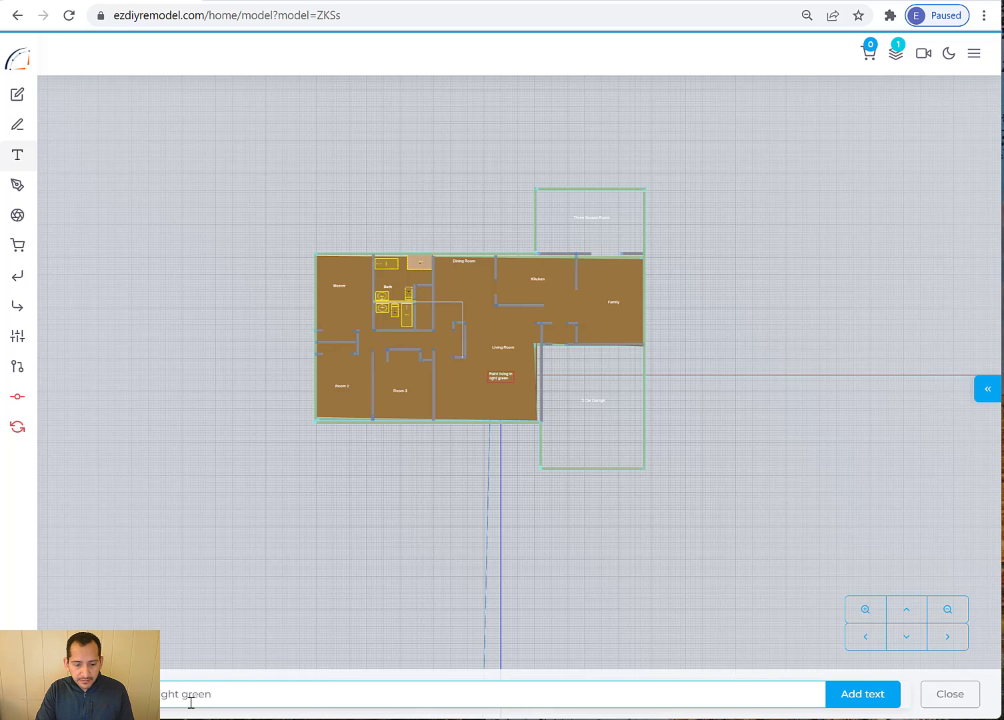
{"action": "left_click", "coordinate": [848, 699]}
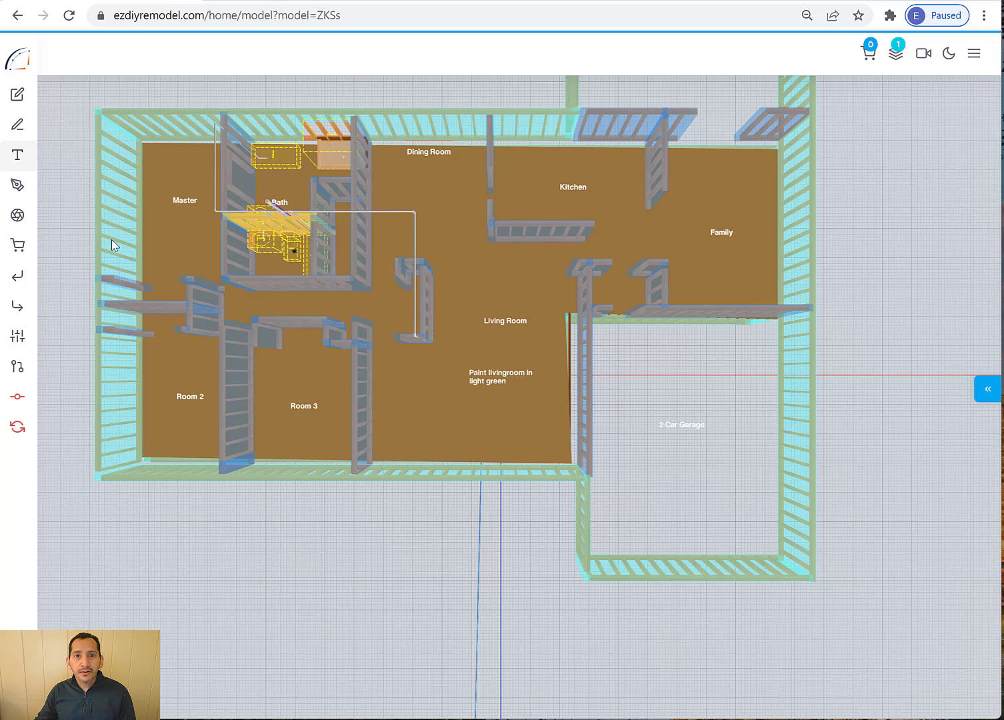
{"action": "left_click", "coordinate": [18, 189]}
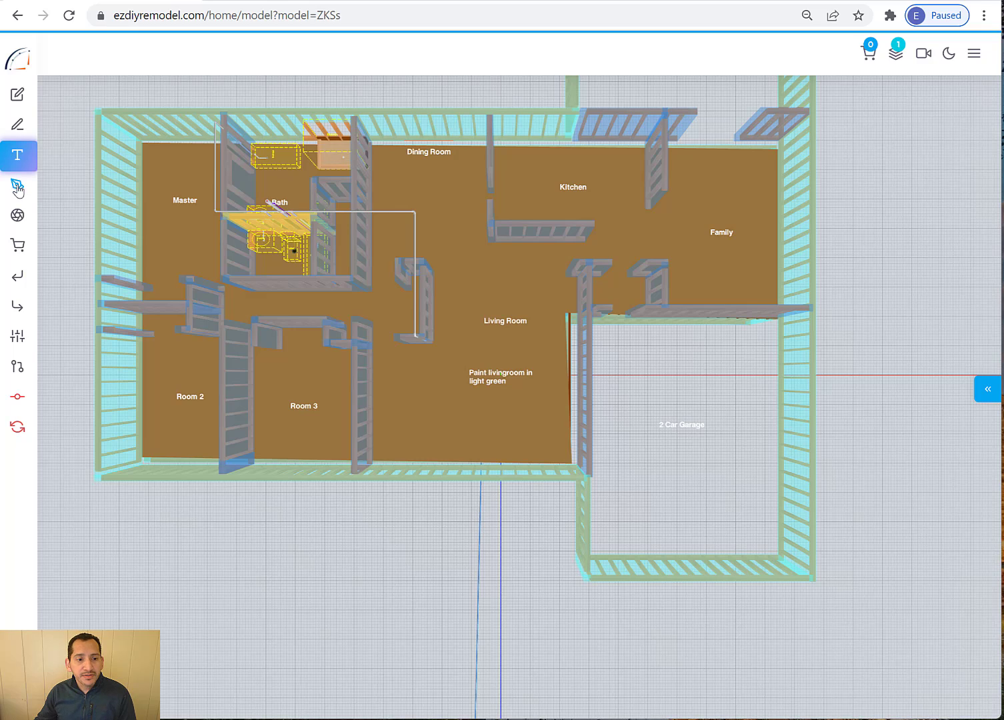
{"action": "left_click", "coordinate": [18, 189]}
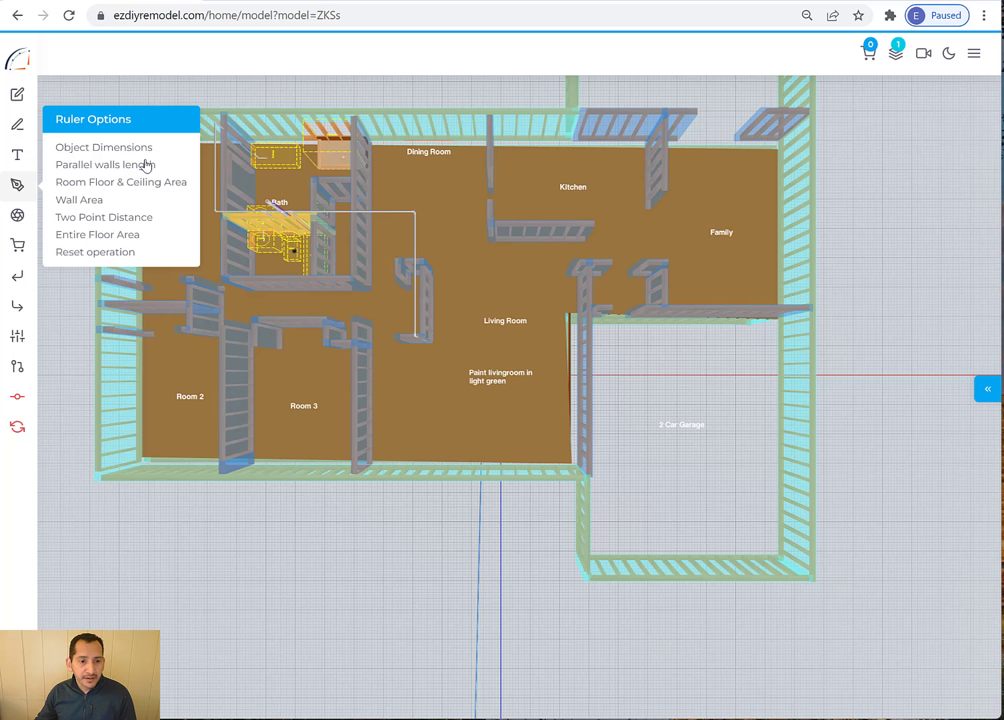
Measure the Living Room between parallel walls with the Parallel walls length ruler: 14 ft 3 7/8 in
{"action": "left_click_drag", "start_coordinate": [418, 257], "coordinate": [506, 265]}
{"action": "scroll", "coordinate": [465, 266], "scroll_direction": "up", "scroll_amount": 2}
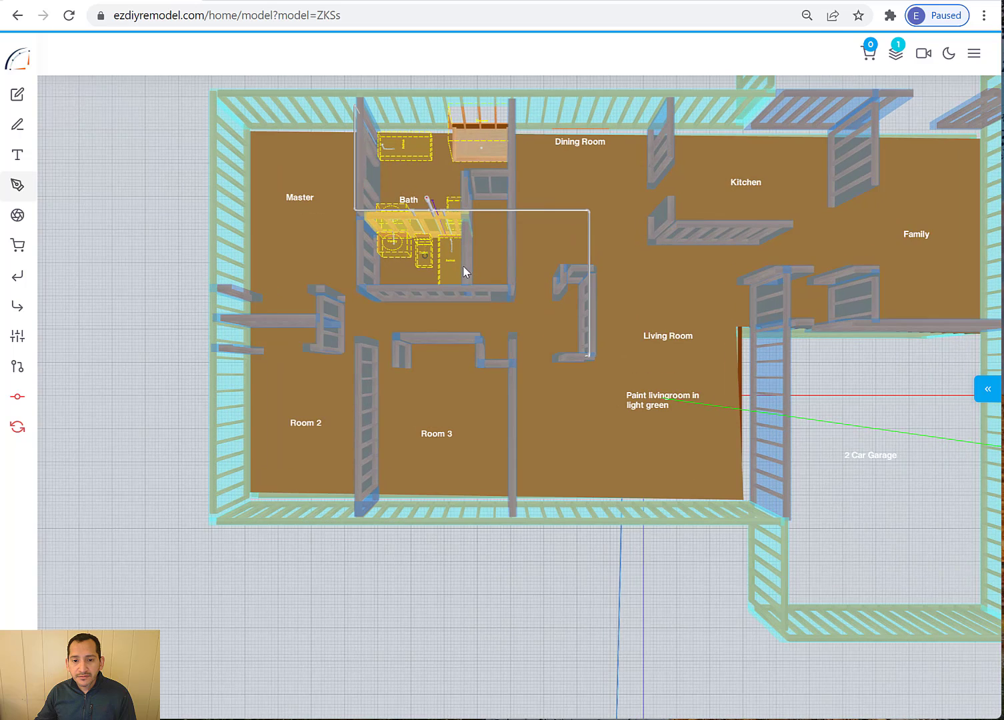
{"action": "scroll", "coordinate": [461, 265], "scroll_direction": "up", "scroll_amount": 1}
{"action": "left_click", "coordinate": [21, 185]}
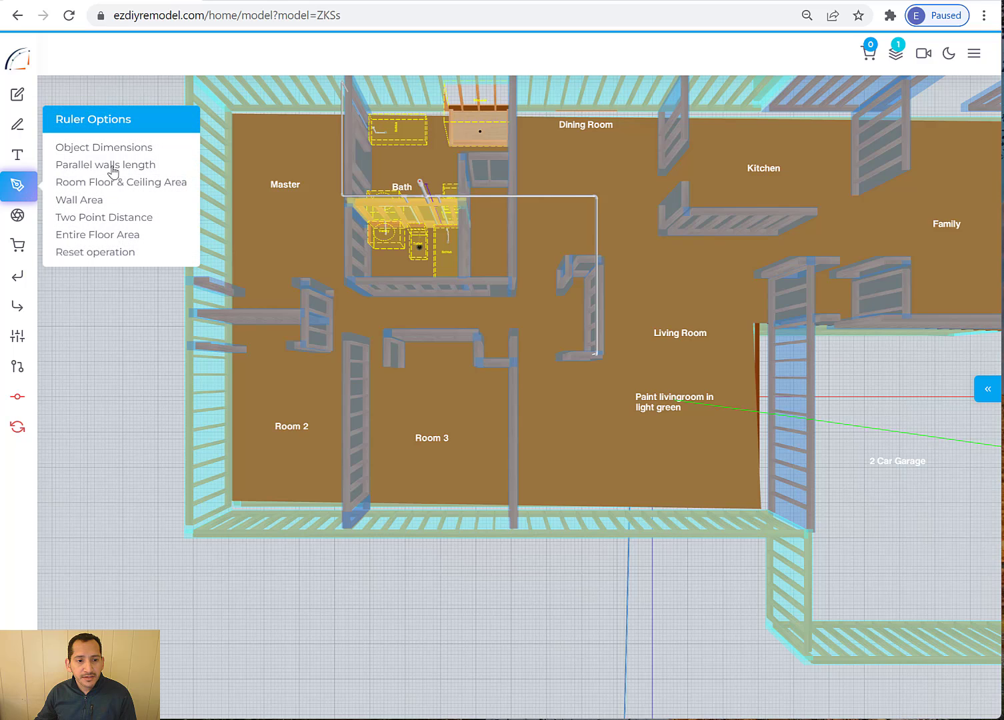
{"action": "left_click", "coordinate": [112, 168]}
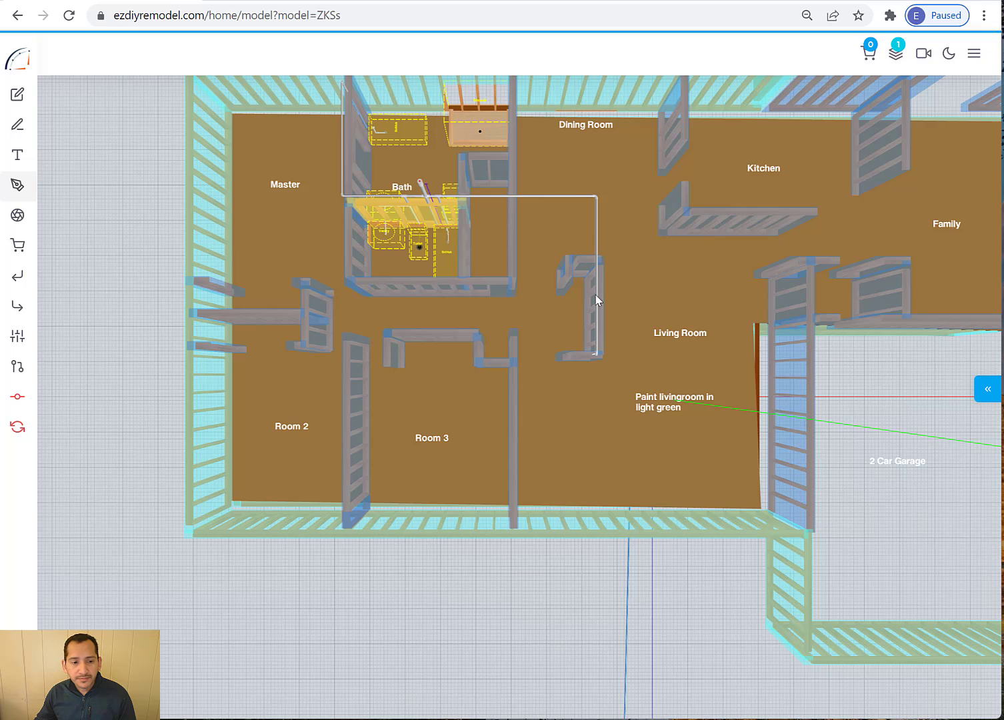
{"action": "left_click", "coordinate": [35, 190]}
{"action": "left_click", "coordinate": [32, 186]}
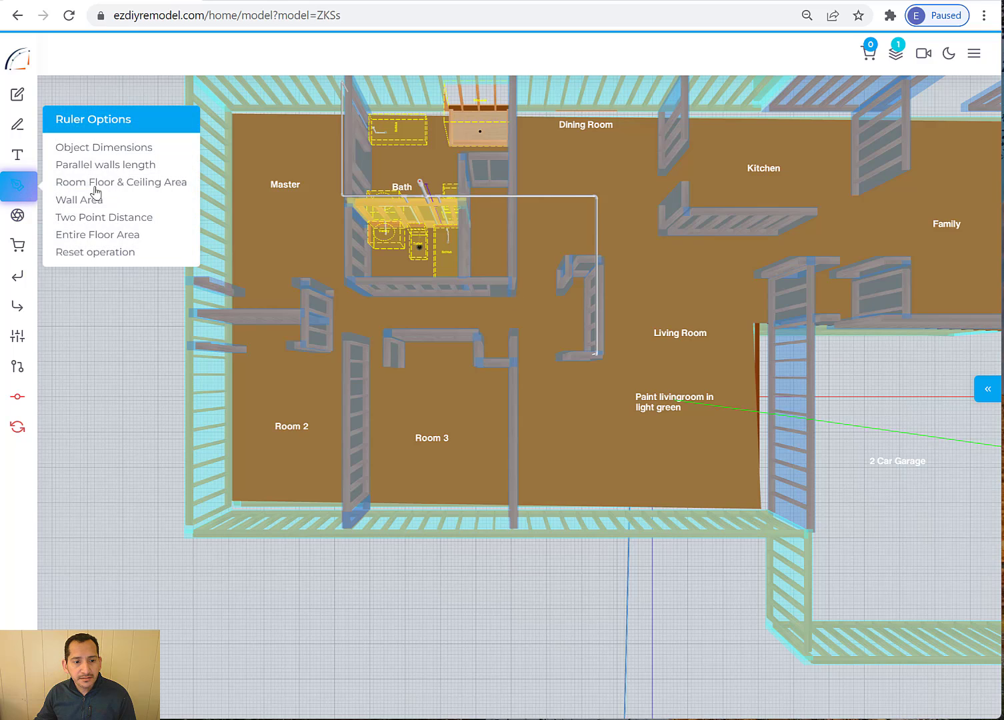
{"action": "left_click", "coordinate": [128, 171]}
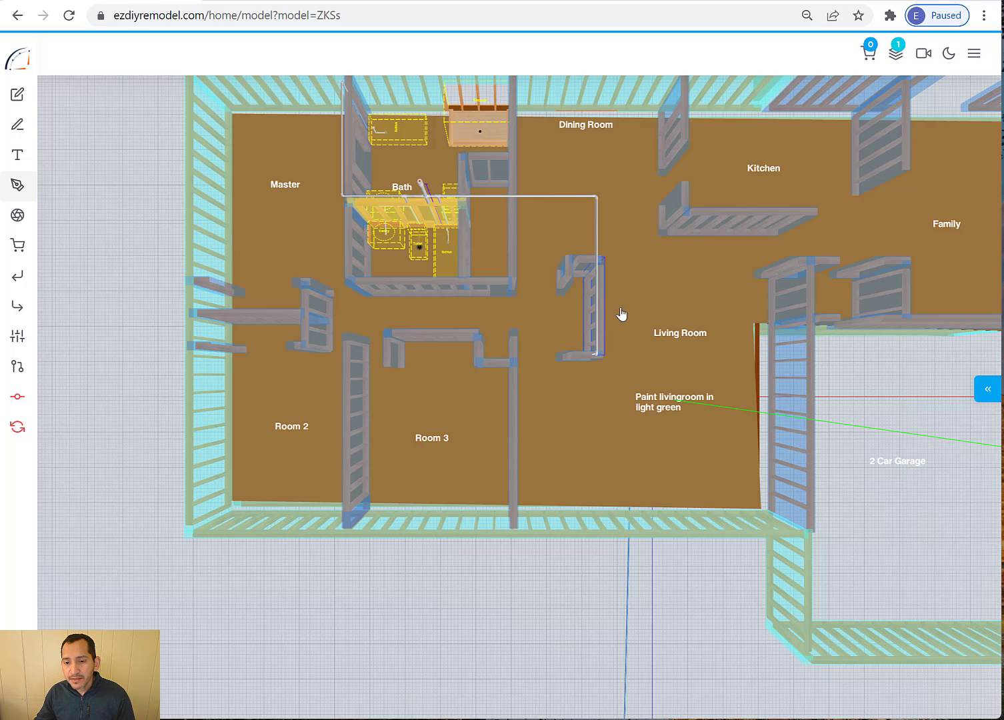
{"action": "left_click", "coordinate": [797, 300]}
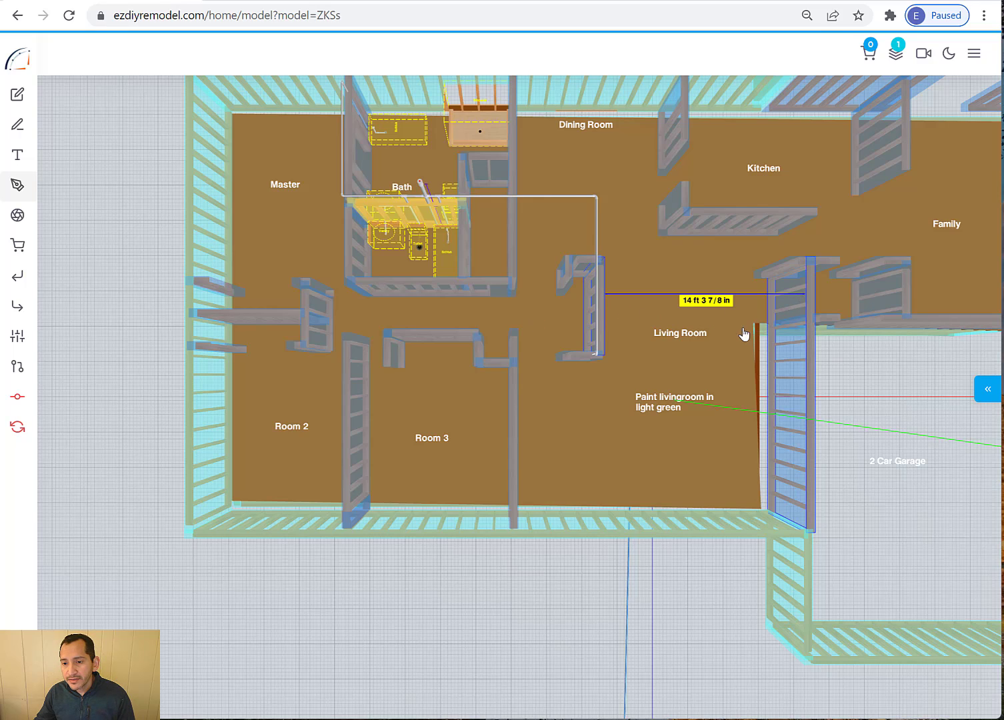
{"action": "left_click_drag", "start_coordinate": [652, 340], "coordinate": [578, 336]}
{"action": "scroll", "coordinate": [573, 330], "scroll_direction": "up", "scroll_amount": 1}
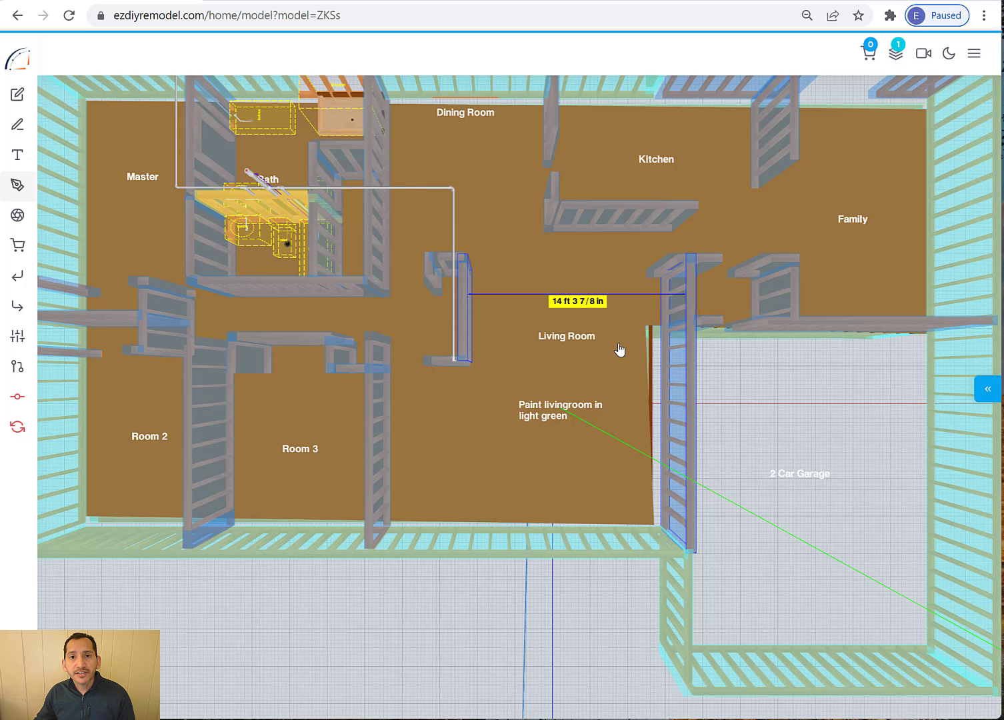
Select the Wall Area ruler and measure the Bath walls and a Master bedroom wall
{"action": "double_click", "coordinate": [352, 314]}
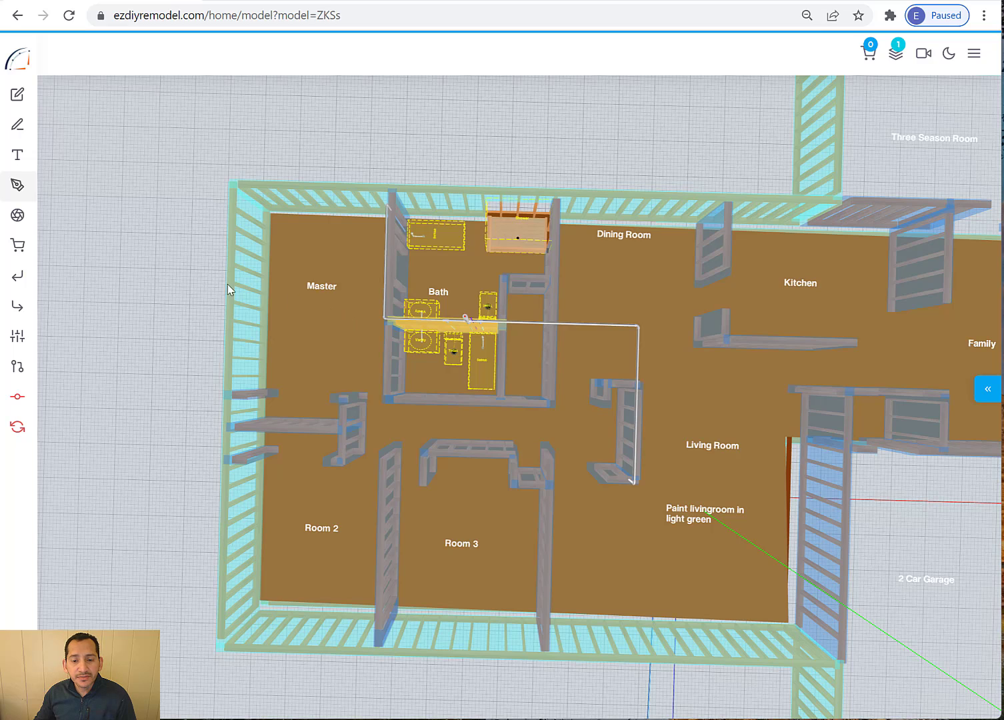
{"action": "left_click", "coordinate": [18, 184]}
{"action": "left_click", "coordinate": [83, 200]}
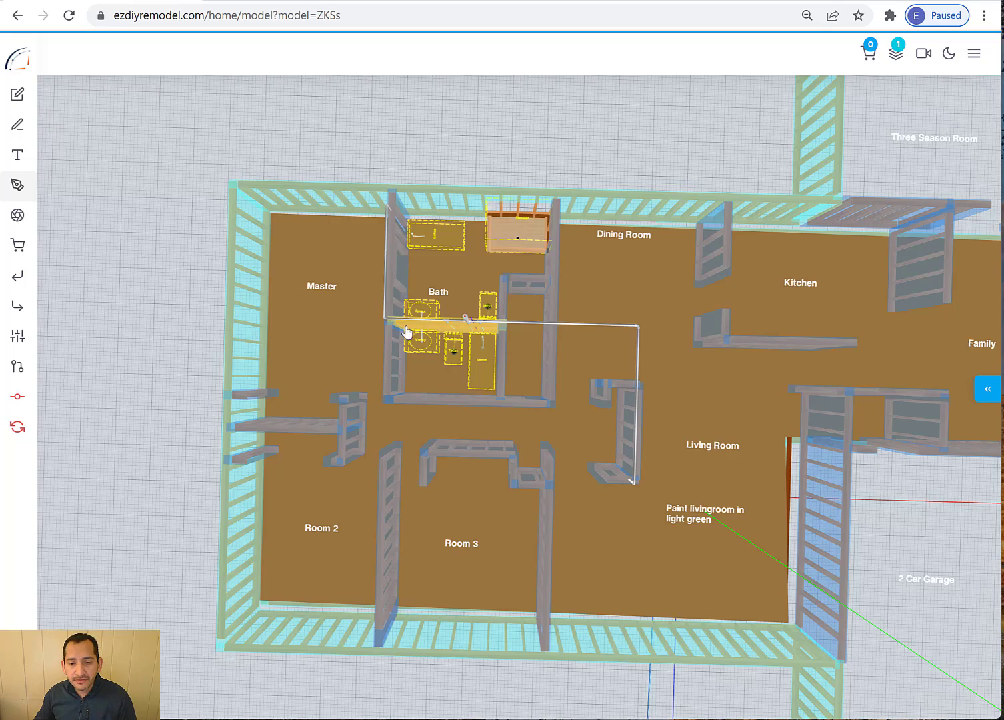
{"action": "left_click_drag", "start_coordinate": [411, 336], "coordinate": [525, 262]}
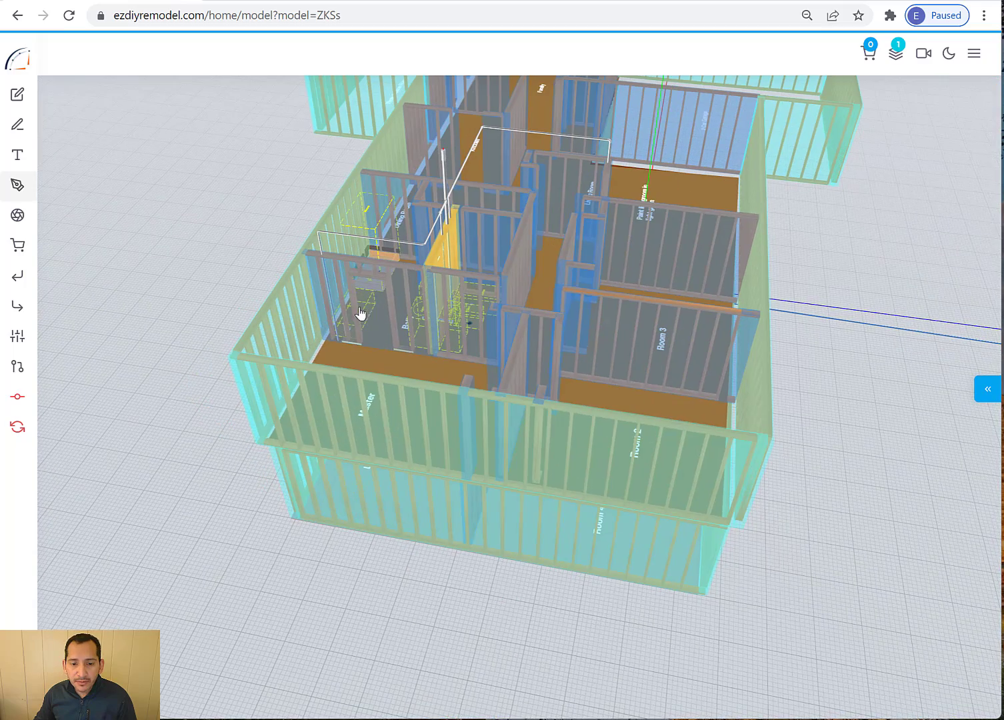
{"action": "left_click", "coordinate": [350, 308]}
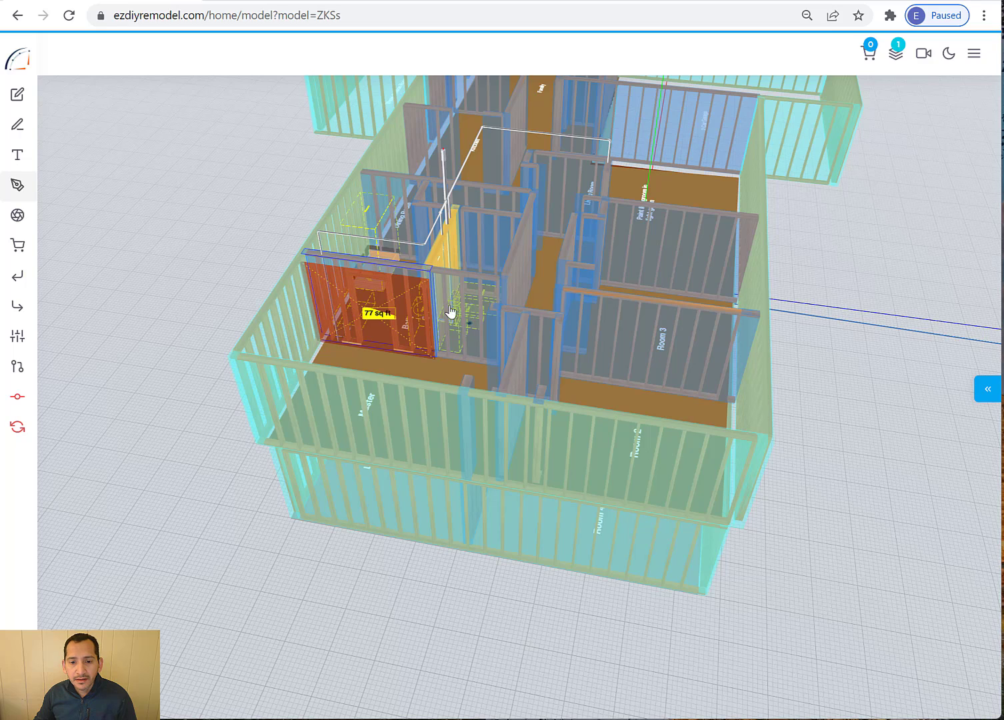
{"action": "left_click", "coordinate": [484, 352]}
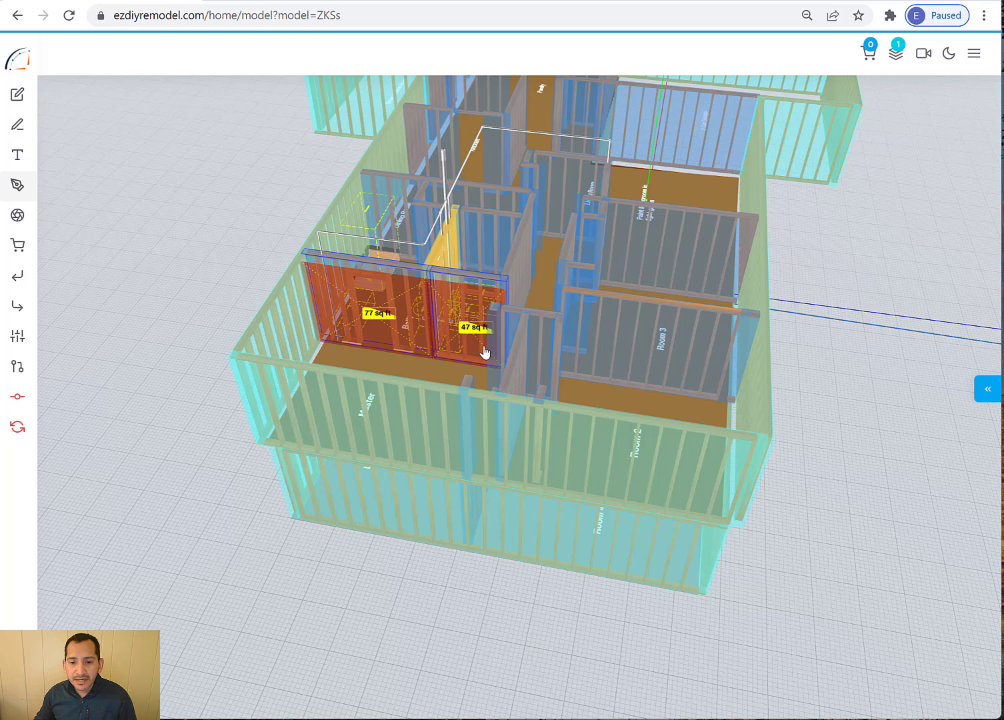
{"action": "left_click", "coordinate": [341, 351]}
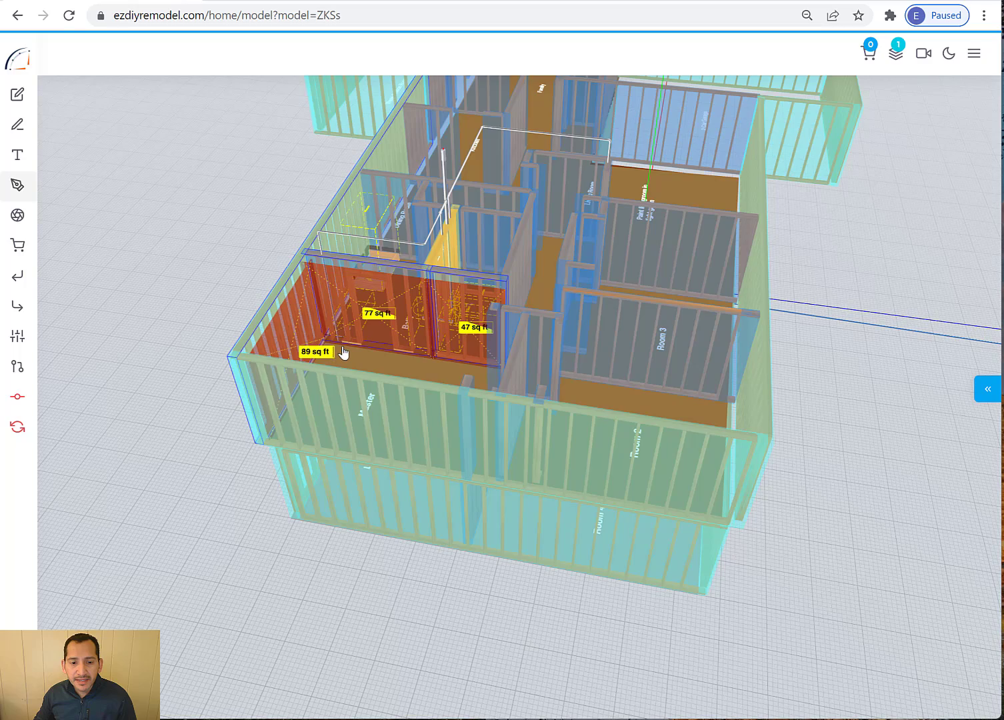
Add the remaining Master walls, drop the Room 2/Room 3 wall, and review the 89, 118, 77, 47 sq ft labels
{"action": "left_click_drag", "start_coordinate": [589, 387], "coordinate": [397, 422]}
{"action": "left_click", "coordinate": [260, 275]}
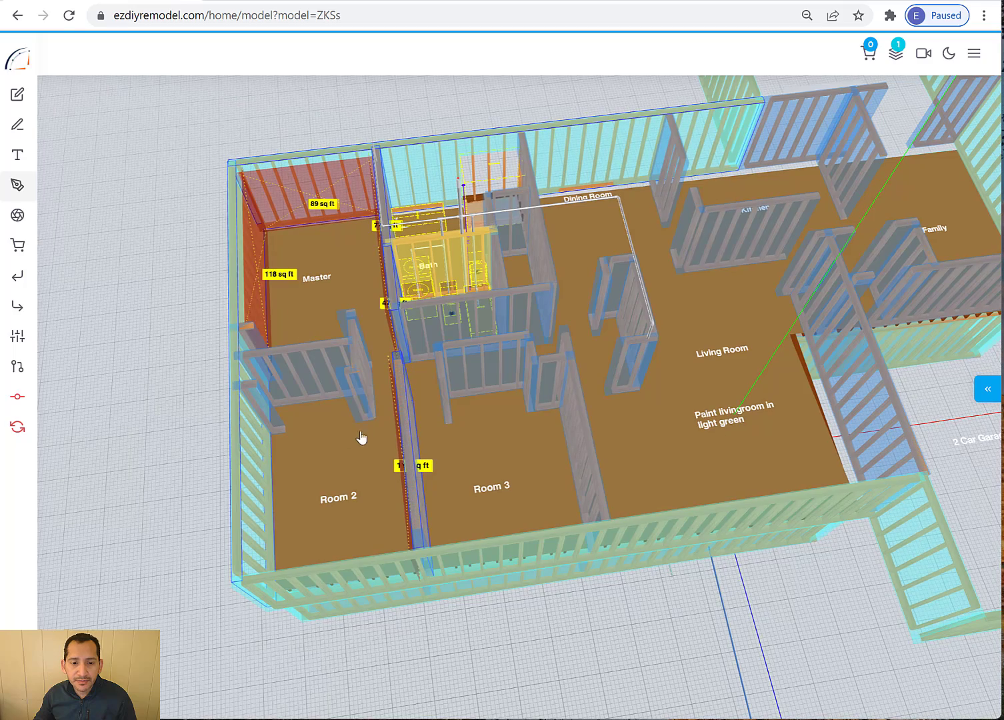
{"action": "left_click_drag", "start_coordinate": [398, 450], "coordinate": [493, 458]}
{"action": "left_click", "coordinate": [530, 484]}
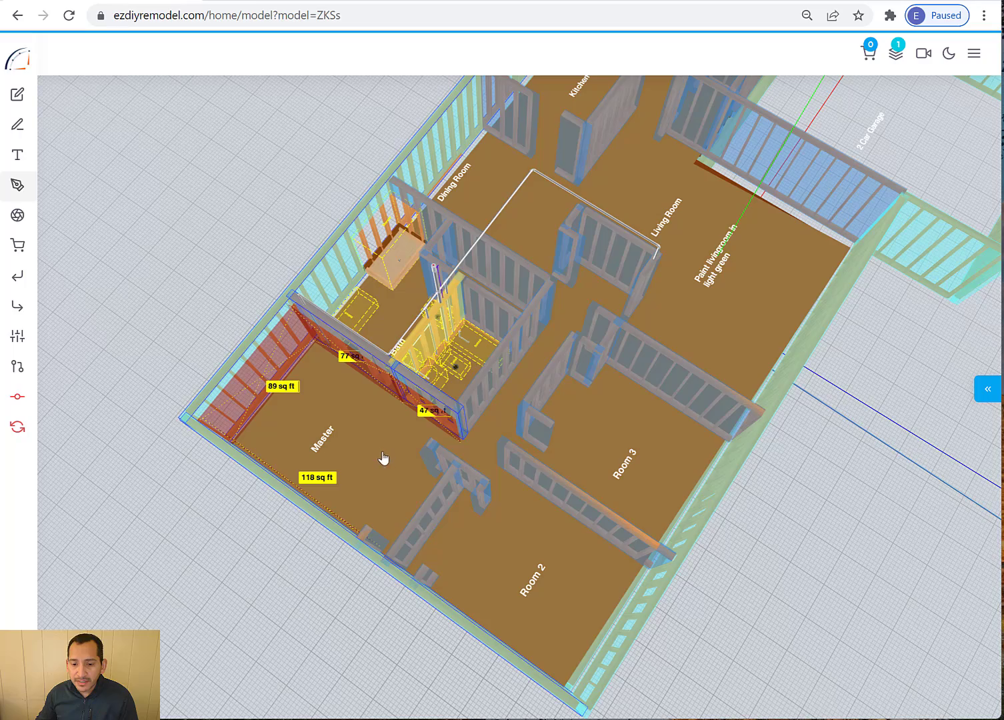
{"action": "left_click_drag", "start_coordinate": [373, 460], "coordinate": [278, 470]}
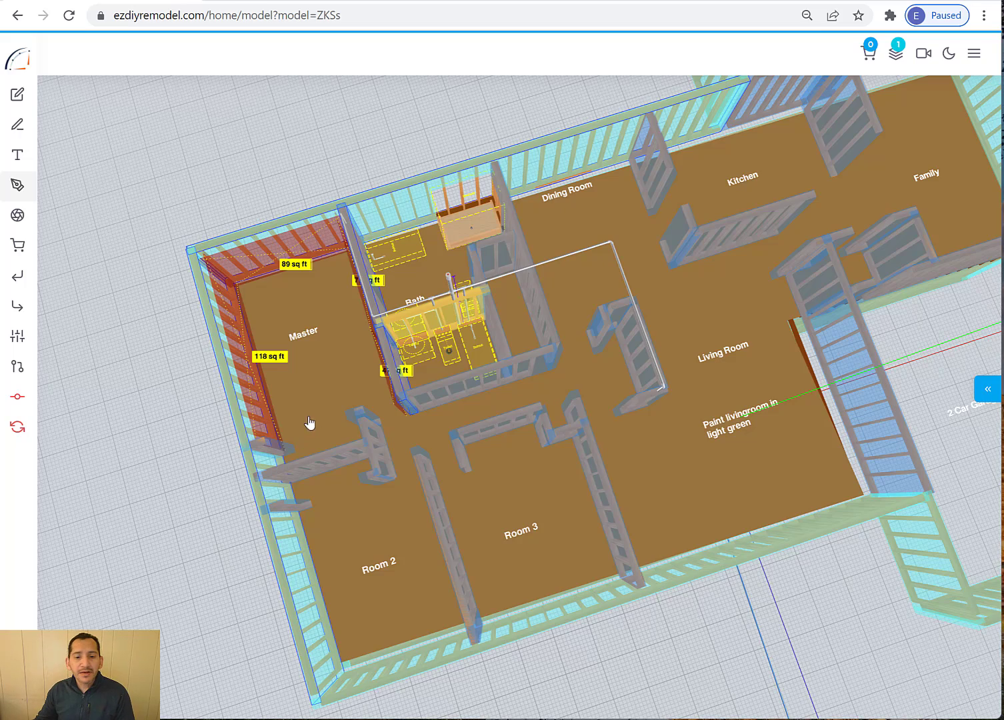
{"action": "left_click_drag", "start_coordinate": [343, 415], "coordinate": [380, 395]}
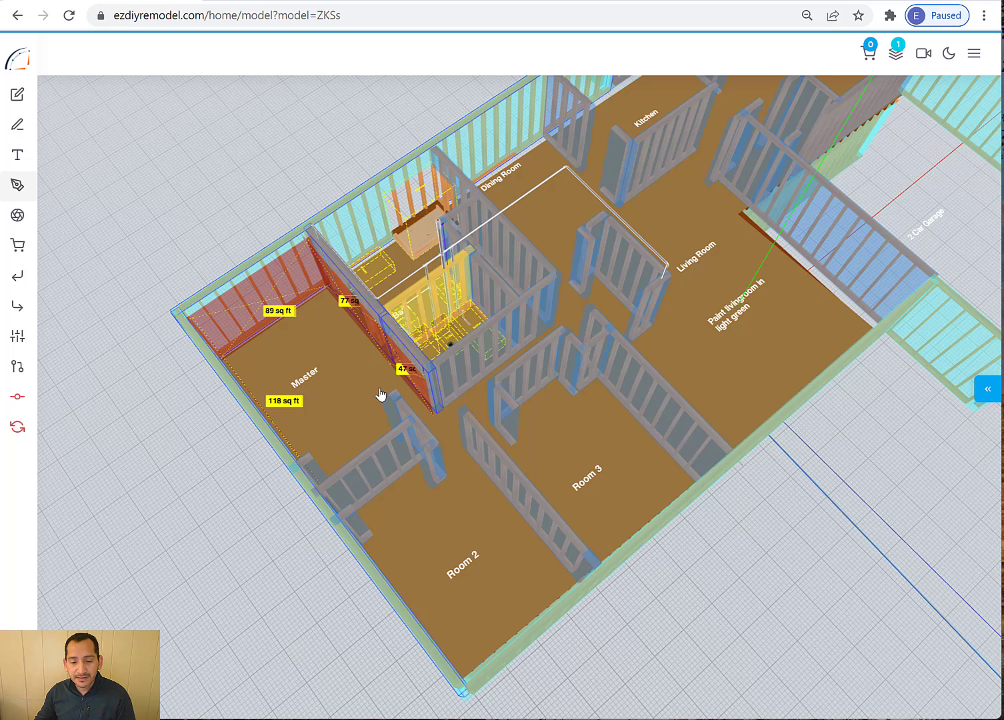
{"action": "left_click", "coordinate": [19, 185]}
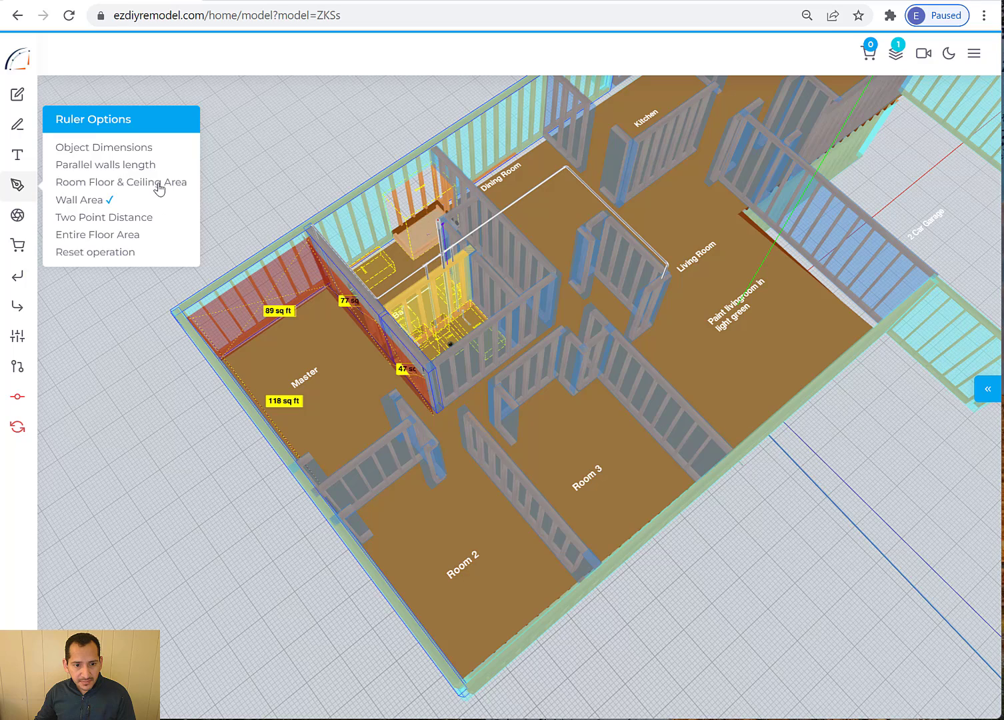
{"action": "left_click", "coordinate": [159, 186]}
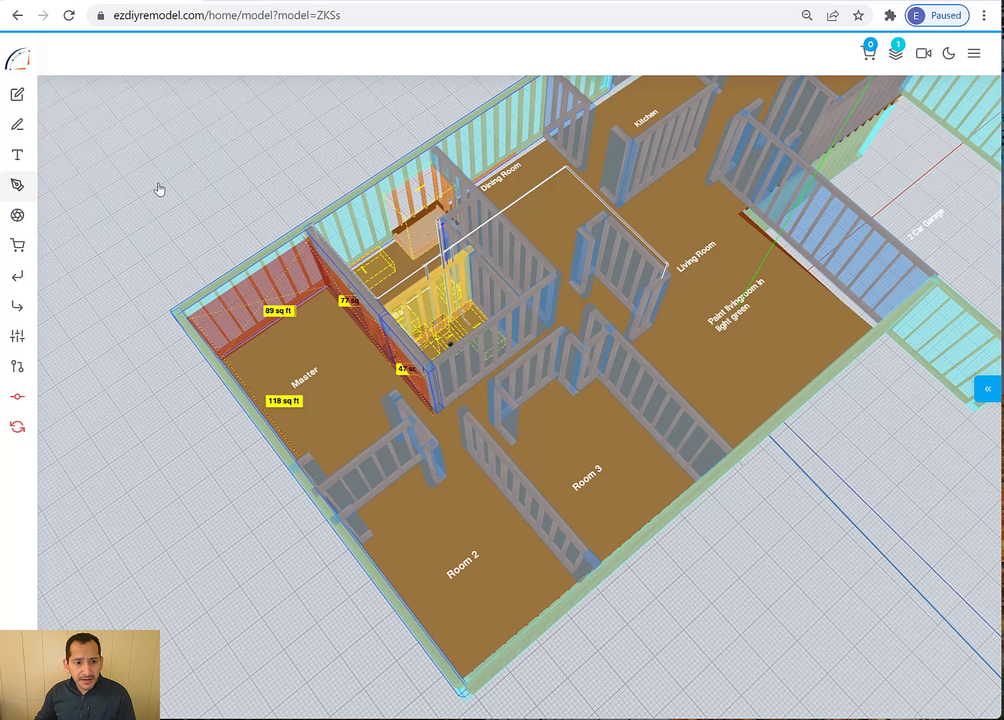
Clear the wall-area measurements and select the Room Floor & Ceiling Area ruler in a top-down view
{"action": "left_click", "coordinate": [24, 187]}
{"action": "left_click", "coordinate": [84, 255]}
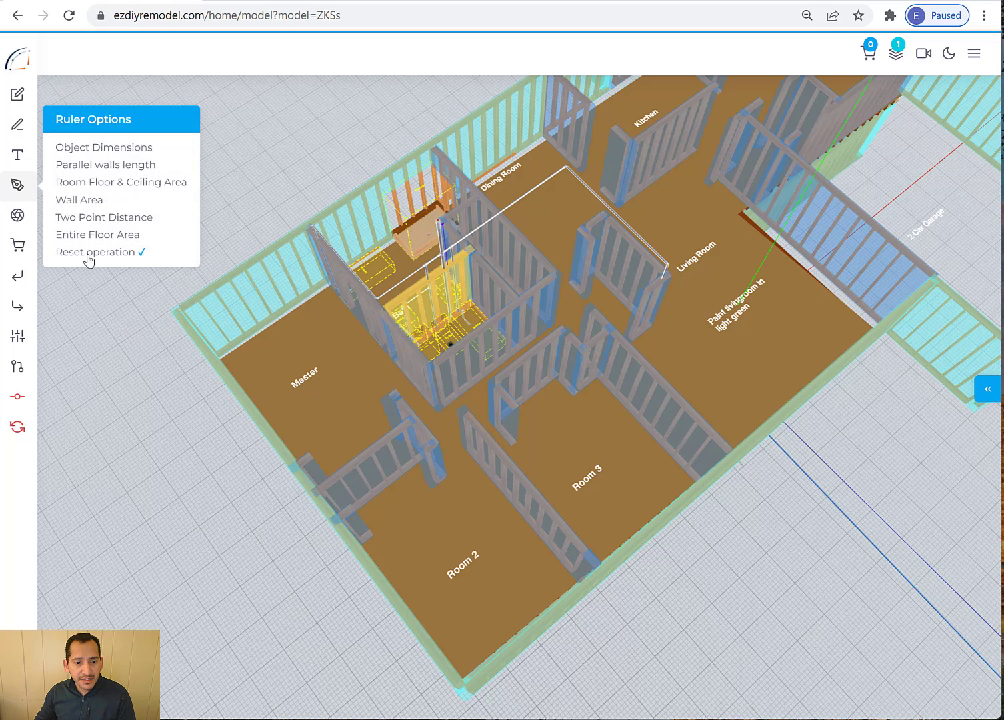
{"action": "left_click", "coordinate": [17, 186]}
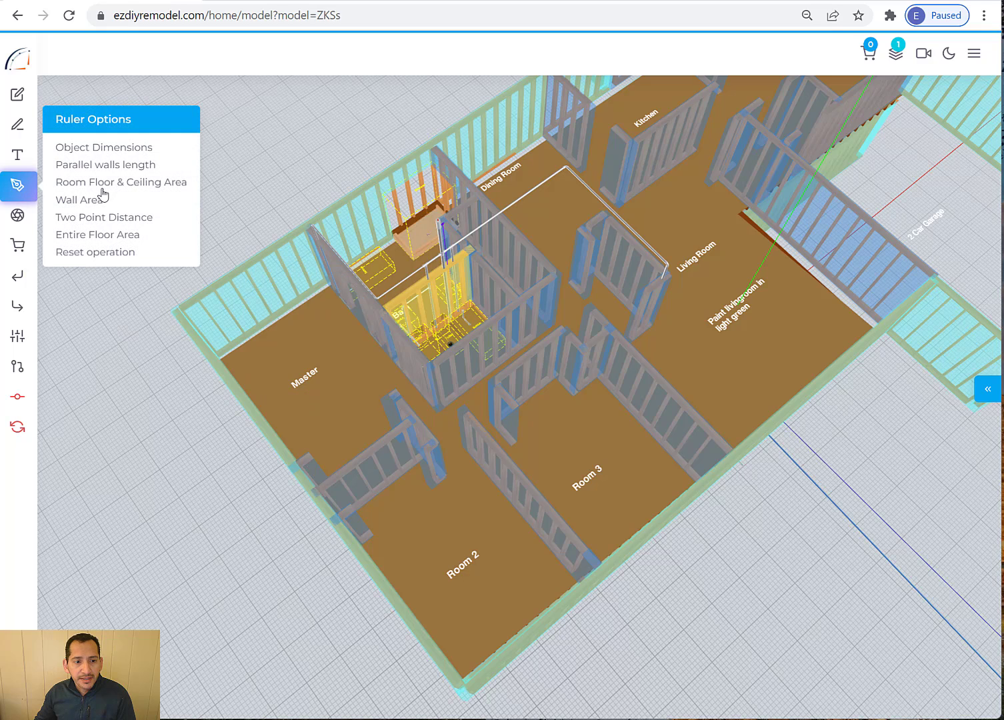
{"action": "left_click", "coordinate": [114, 186]}
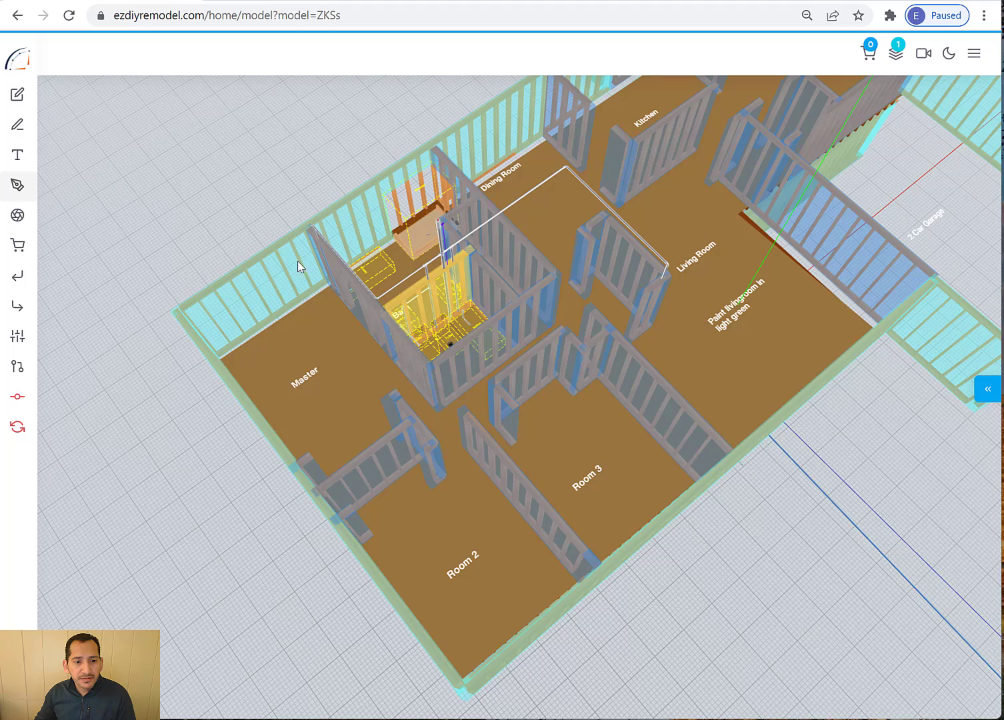
{"action": "left_click_drag", "start_coordinate": [563, 433], "coordinate": [430, 436]}
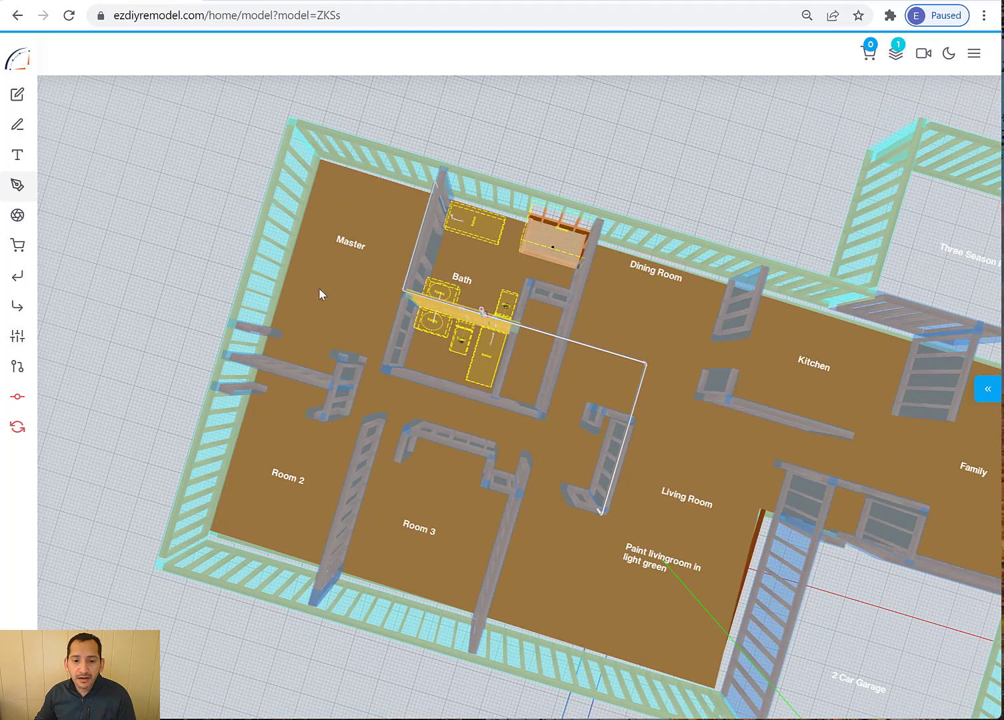
{"action": "mouse_move", "coordinate": [368, 293]}
{"action": "left_mouse_down"}
{"action": "mouse_move", "coordinate": [382, 317]}
{"action": "mouse_move", "coordinate": [360, 299]}
{"action": "left_mouse_up"}
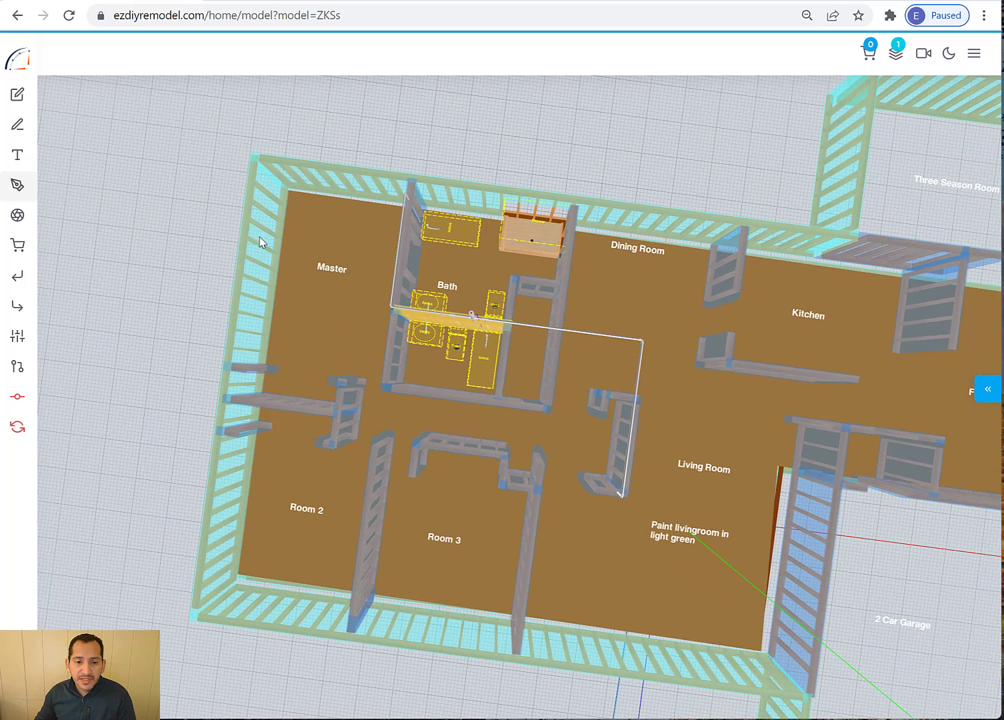
{"action": "left_click", "coordinate": [18, 186]}
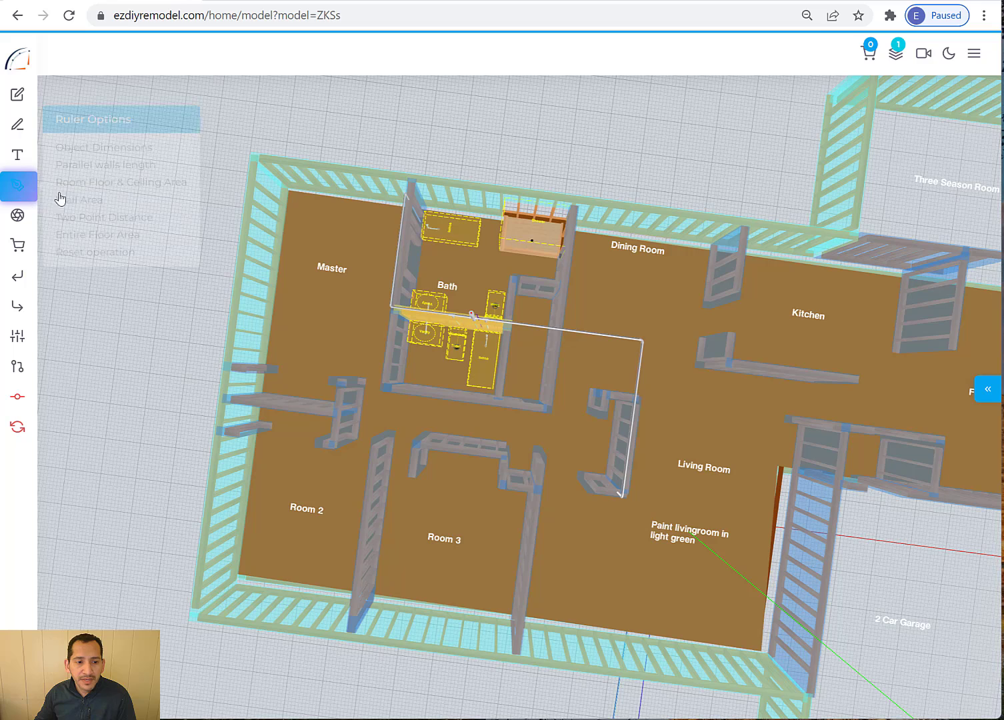
{"action": "left_click", "coordinate": [98, 184]}
Outline the Master room's walls to get its 170.4 sq ft floor area
{"action": "left_click", "coordinate": [260, 227]}
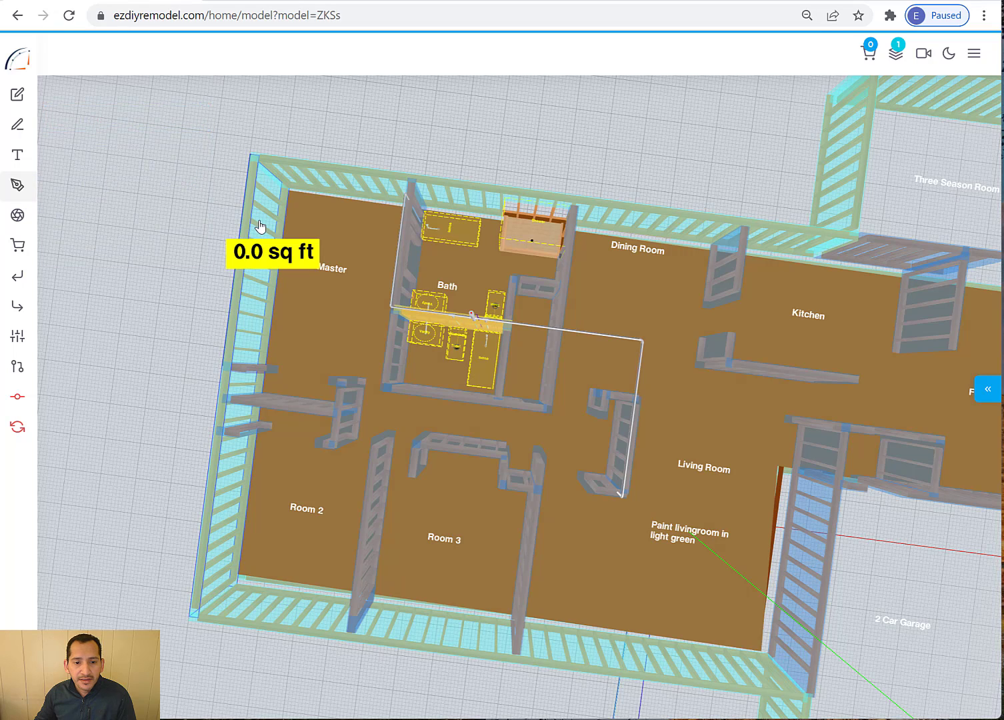
{"action": "left_click", "coordinate": [332, 184]}
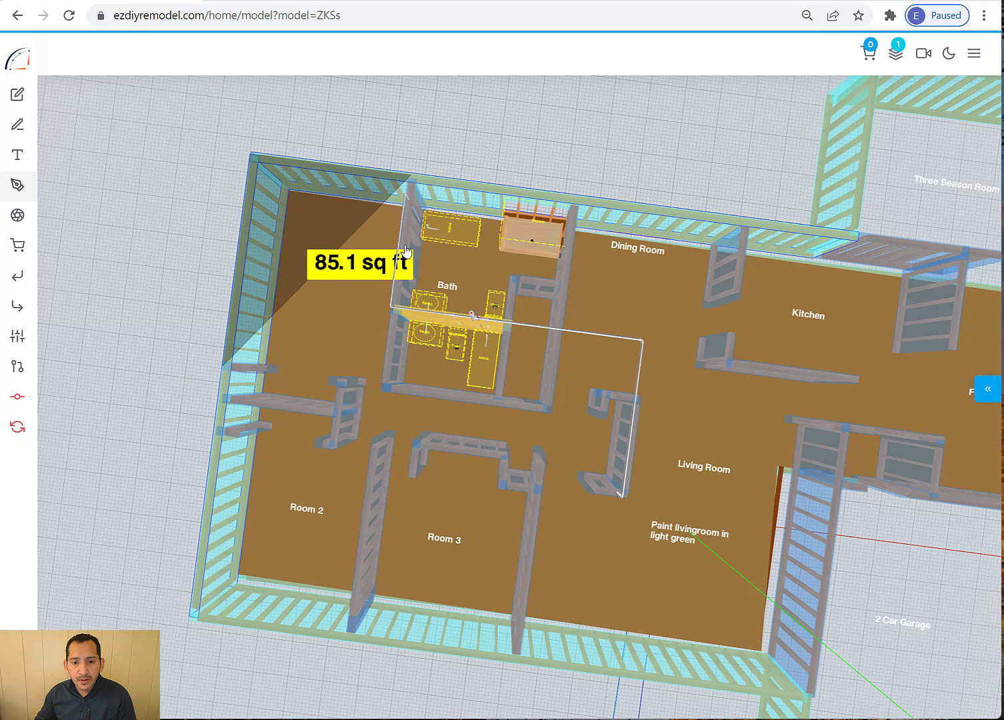
{"action": "left_click", "coordinate": [406, 248]}
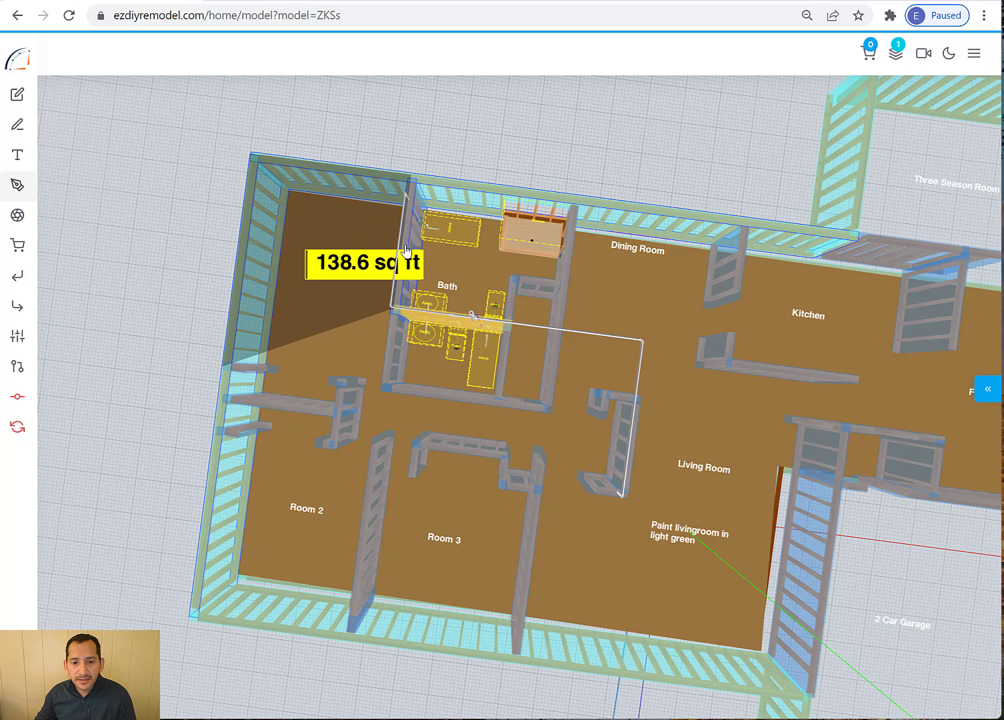
{"action": "left_click", "coordinate": [385, 367]}
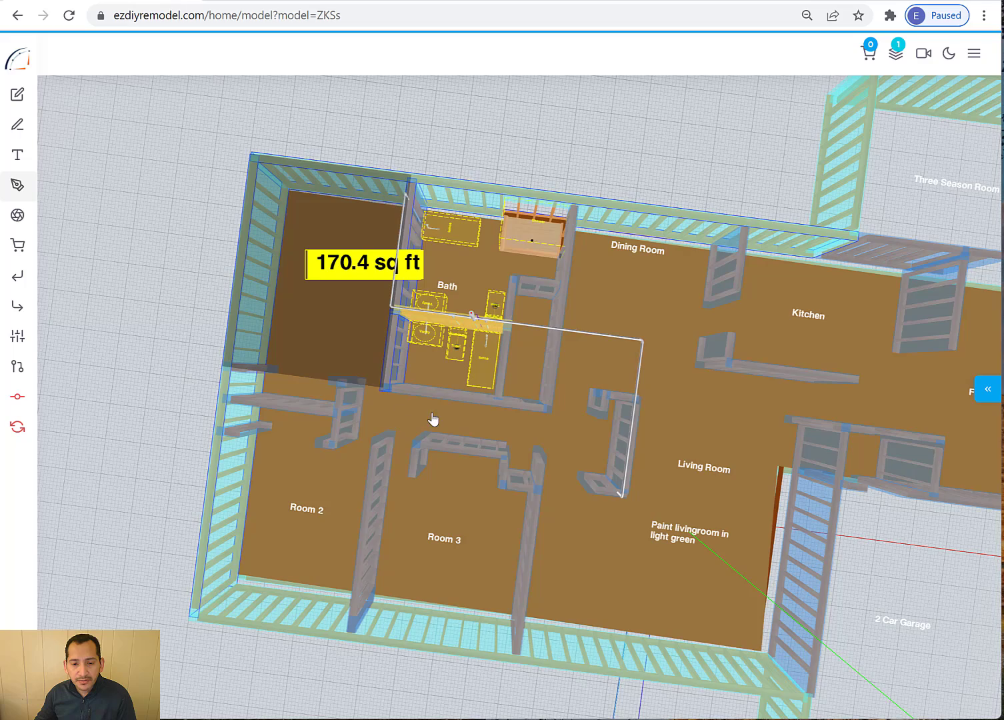
{"action": "right_click_drag", "start_coordinate": [434, 419], "coordinate": [484, 422]}
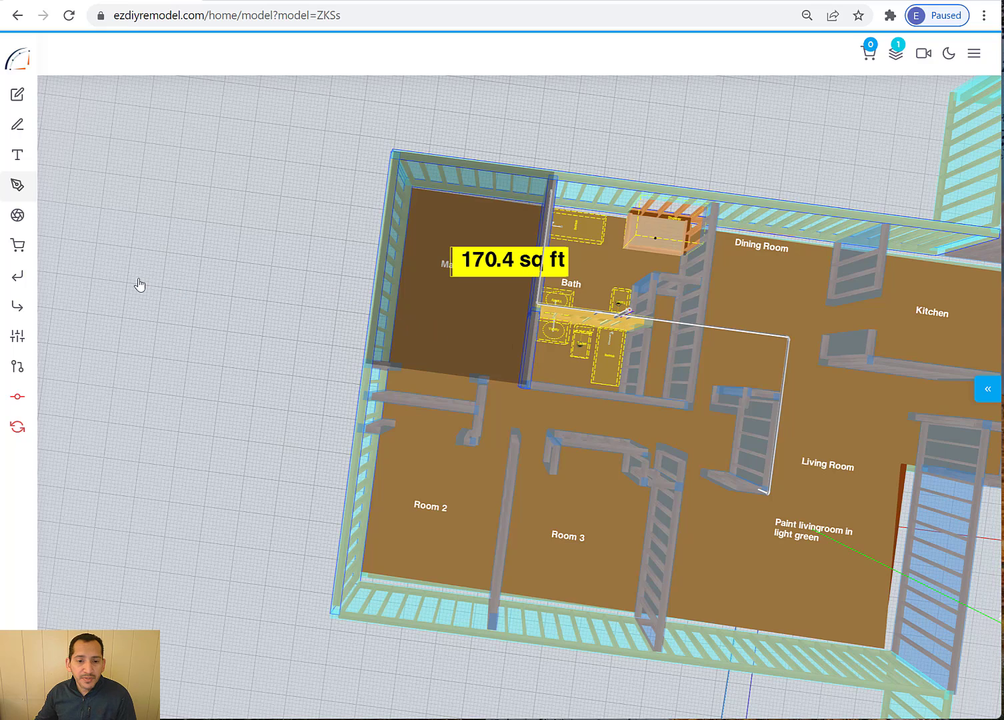
Measure the Entire Floor Area at 2588.9 sq ft and pan to show the Family room and garage
{"action": "left_click", "coordinate": [18, 190]}
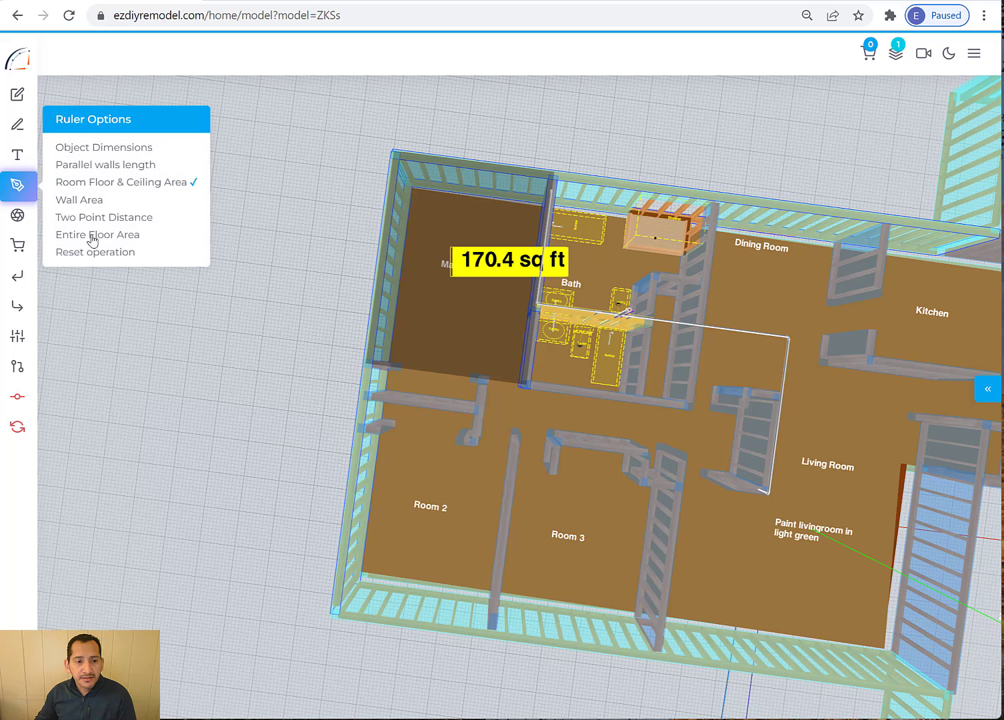
{"action": "left_click", "coordinate": [94, 238]}
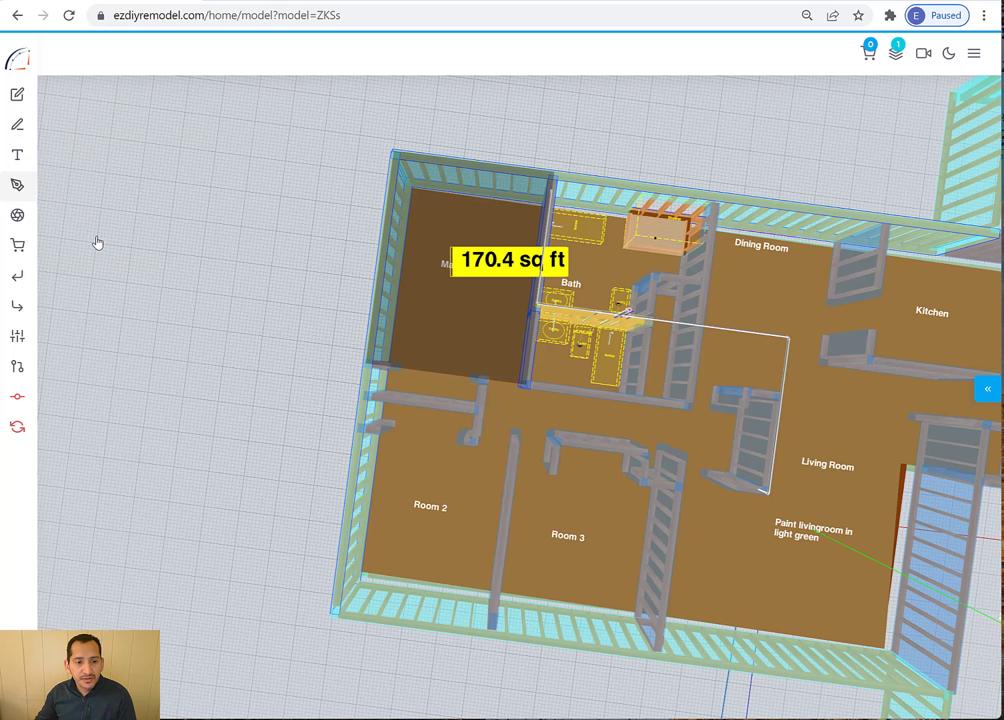
{"action": "left_click", "coordinate": [20, 188]}
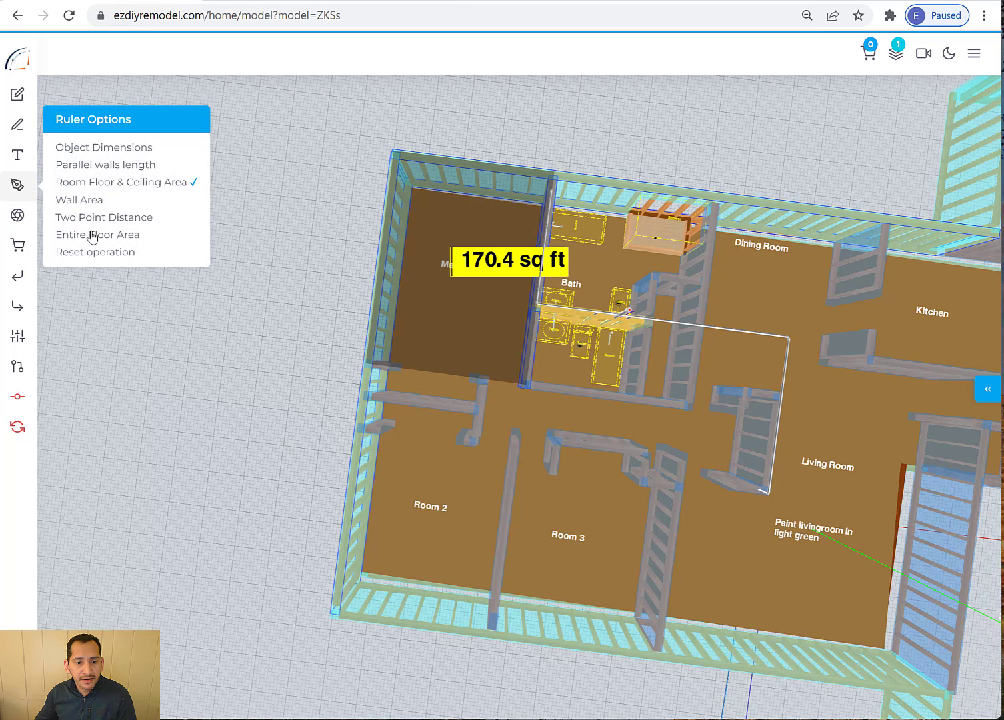
{"action": "left_click", "coordinate": [93, 236]}
{"action": "right_click_drag", "start_coordinate": [640, 425], "coordinate": [541, 381]}
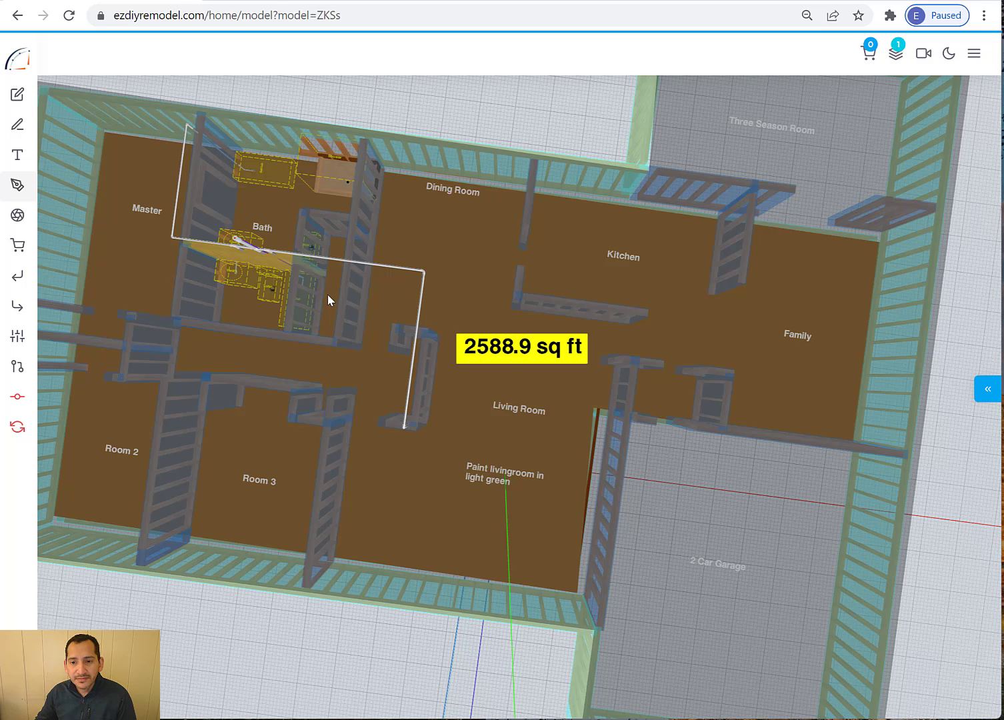
{"action": "left_click", "coordinate": [18, 185]}
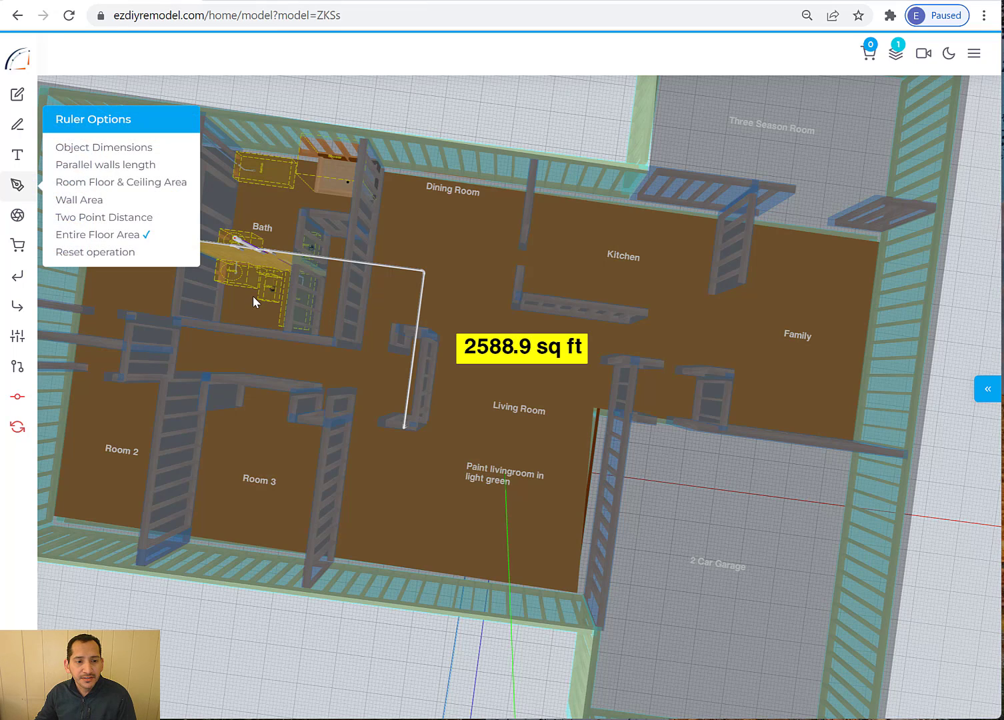
Close the measuring options list, leaving the 14 ft vent pipe height measurement shown
{"action": "left_click", "coordinate": [118, 259]}
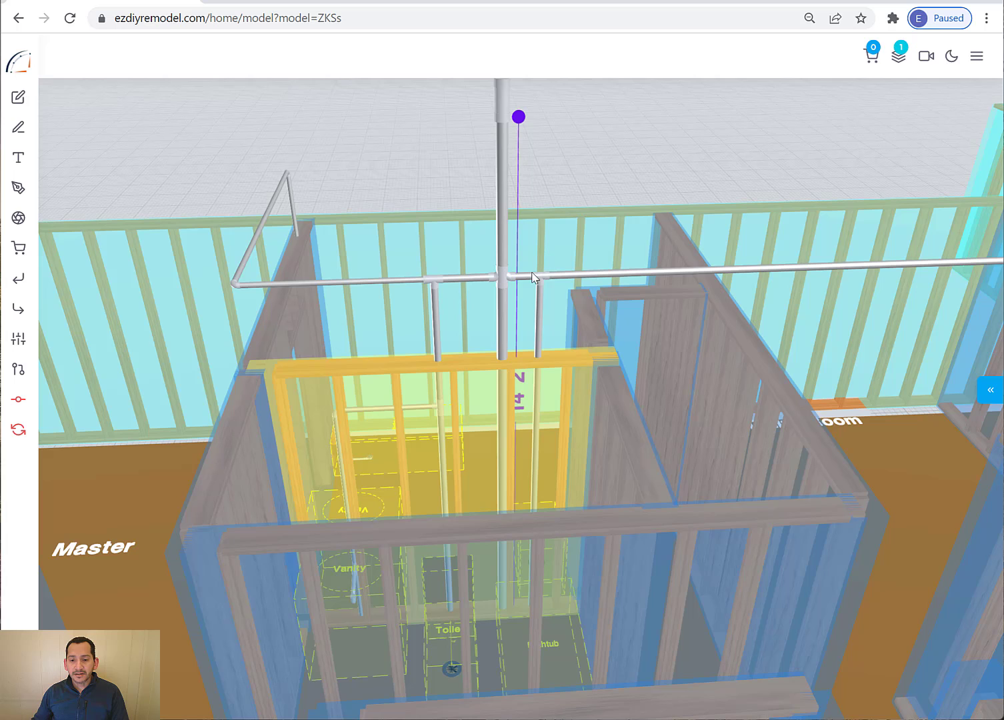
Zoom in on the vent tee and trace it, the left drain branch and the horizontal drain line in red
{"action": "scroll", "coordinate": [531, 275], "scroll_direction": "up", "scroll_amount": 2}
{"action": "scroll", "coordinate": [531, 275], "scroll_direction": "up", "scroll_amount": 3}
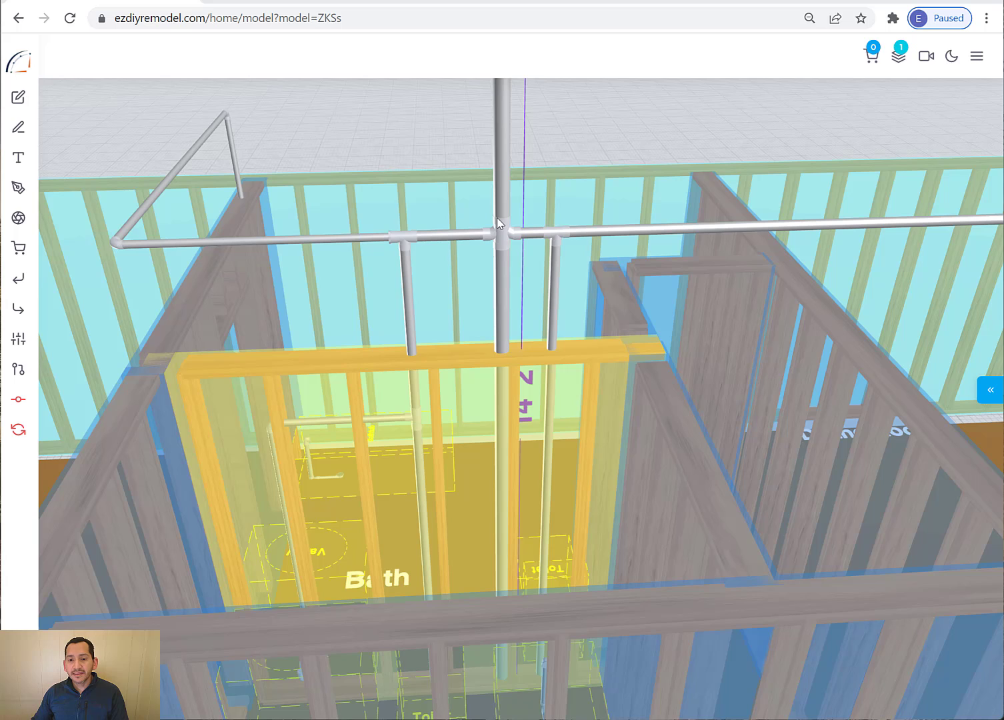
{"action": "scroll", "coordinate": [496, 217], "scroll_direction": "up", "scroll_amount": 1}
{"action": "scroll", "coordinate": [497, 217], "scroll_direction": "up", "scroll_amount": 3}
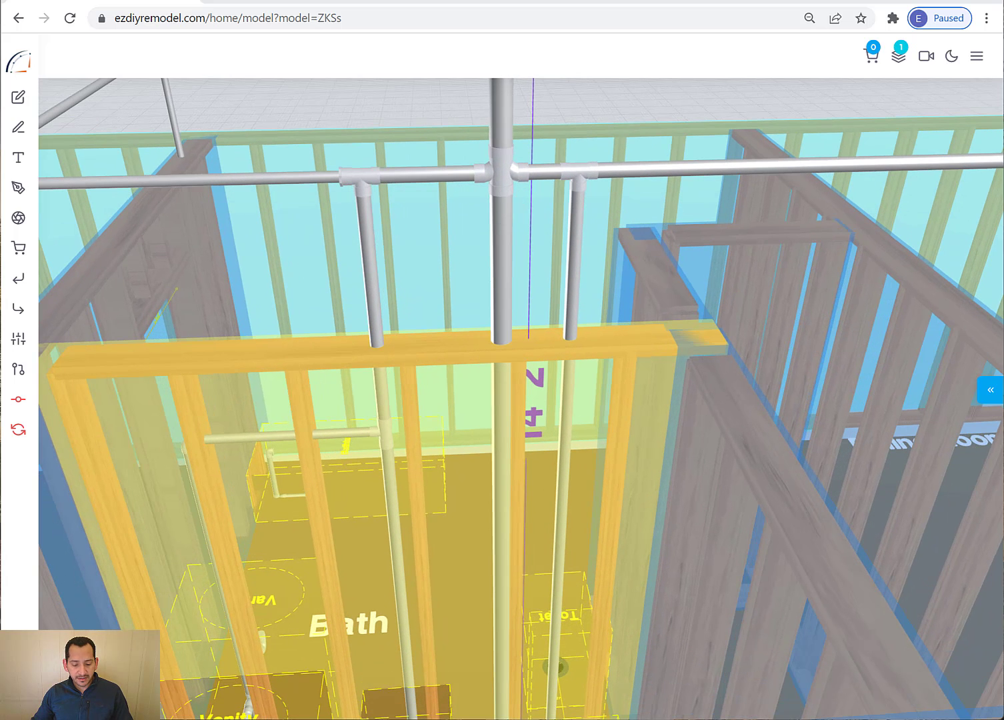
{"action": "left_click_drag", "start_coordinate": [513, 144], "coordinate": [531, 164]}
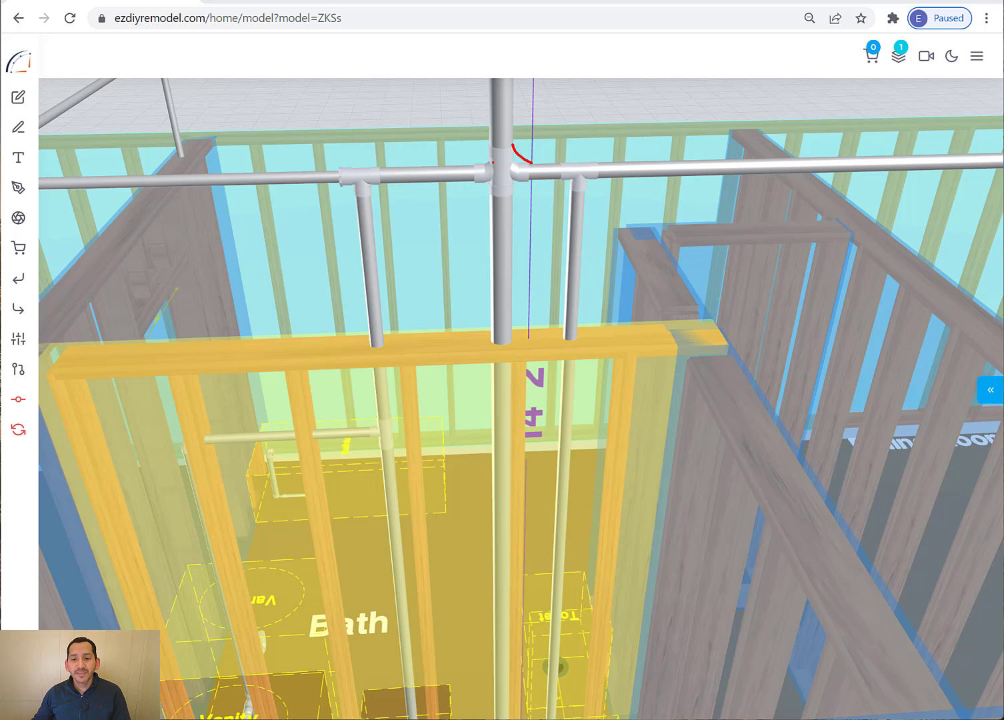
{"action": "mouse_move", "coordinate": [492, 157]}
{"action": "left_mouse_down"}
{"action": "mouse_move", "coordinate": [367, 172]}
{"action": "mouse_move", "coordinate": [364, 344]}
{"action": "left_mouse_up"}
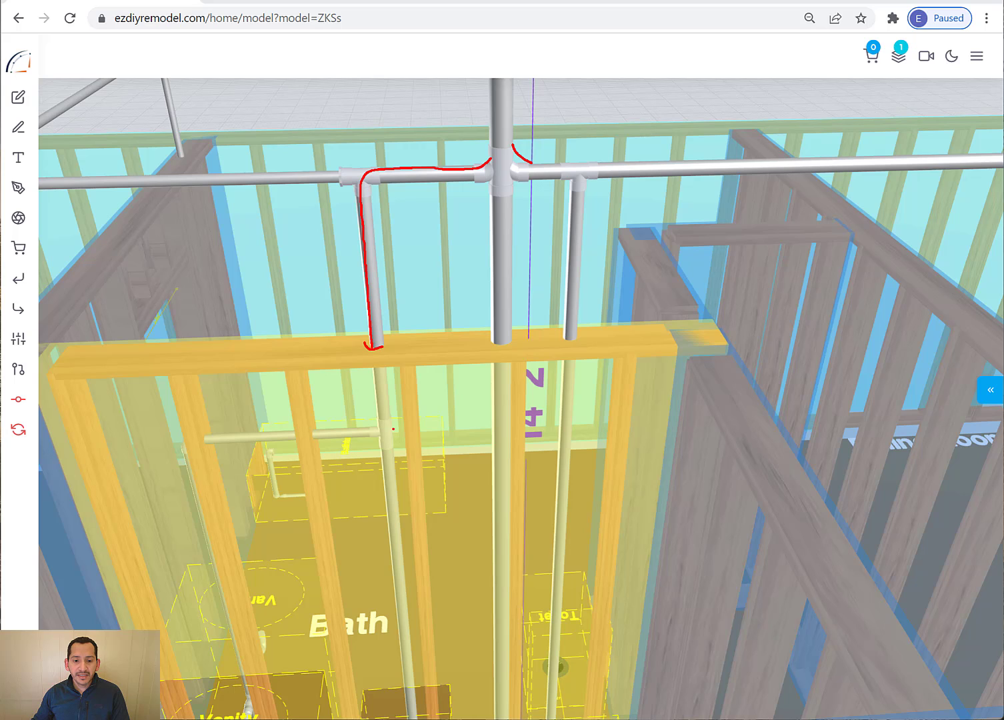
{"action": "mouse_move", "coordinate": [387, 433]}
{"action": "left_mouse_down"}
{"action": "mouse_move", "coordinate": [199, 441]}
{"action": "mouse_move", "coordinate": [188, 458]}
{"action": "mouse_move", "coordinate": [190, 486]}
{"action": "mouse_move", "coordinate": [222, 612]}
{"action": "left_mouse_up"}
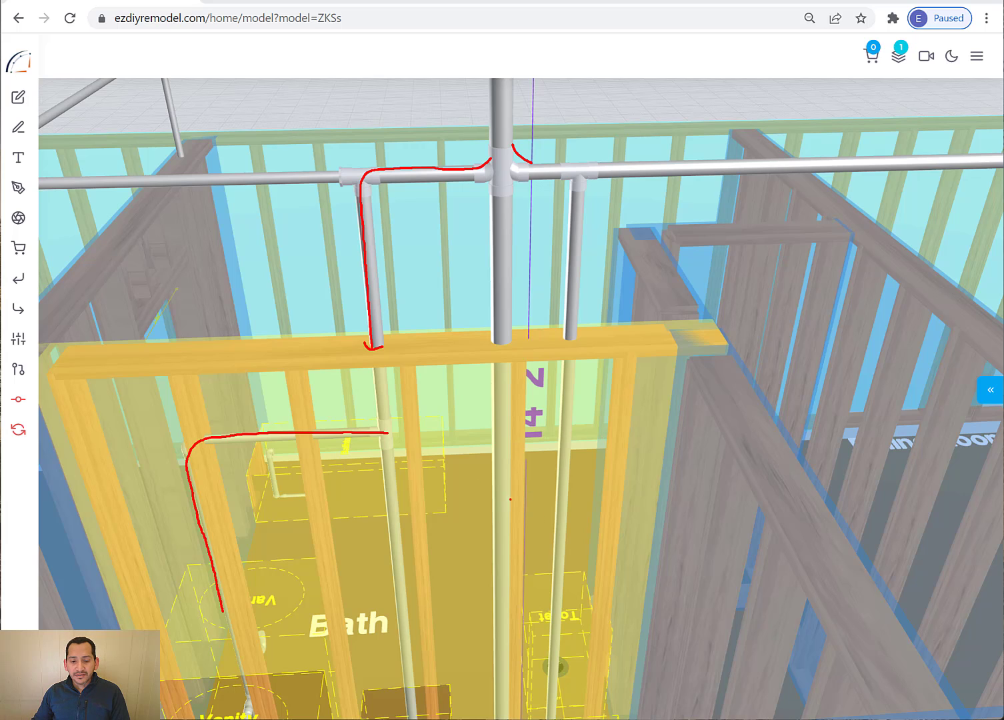
Clear the red marks and orbit down to the bathroom floor fixtures
{"action": "key", "text": "Escape"}
{"action": "mouse_move", "coordinate": [394, 365]}
{"action": "left_mouse_down"}
{"action": "mouse_move", "coordinate": [501, 441]}
{"action": "mouse_move", "coordinate": [292, 432]}
{"action": "left_mouse_up"}
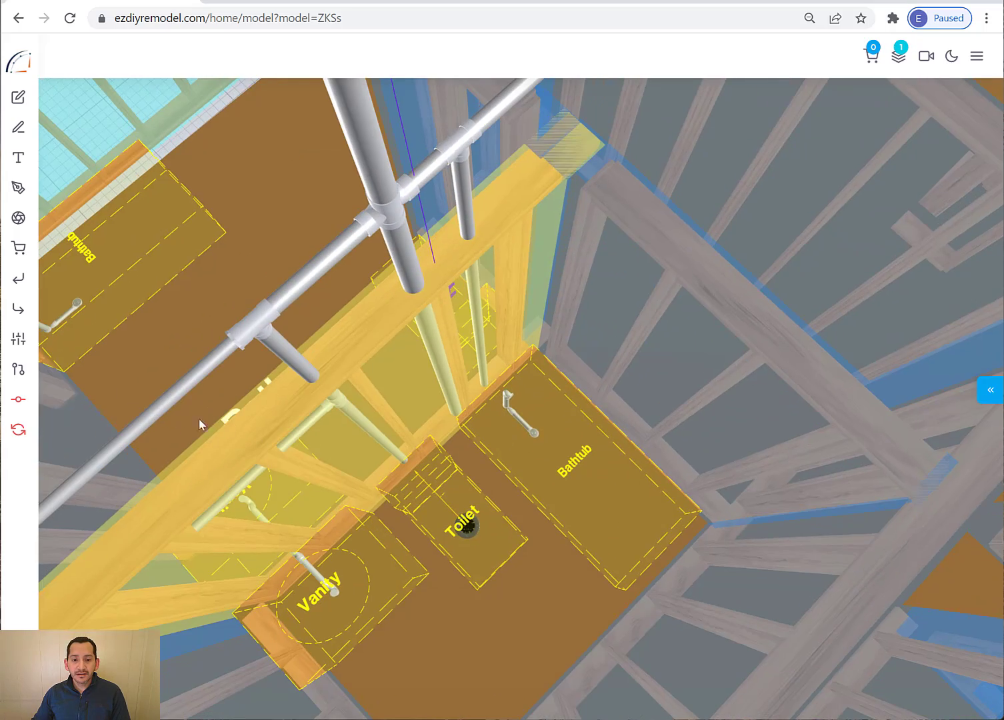
{"action": "left_click_drag", "start_coordinate": [185, 418], "coordinate": [471, 211]}
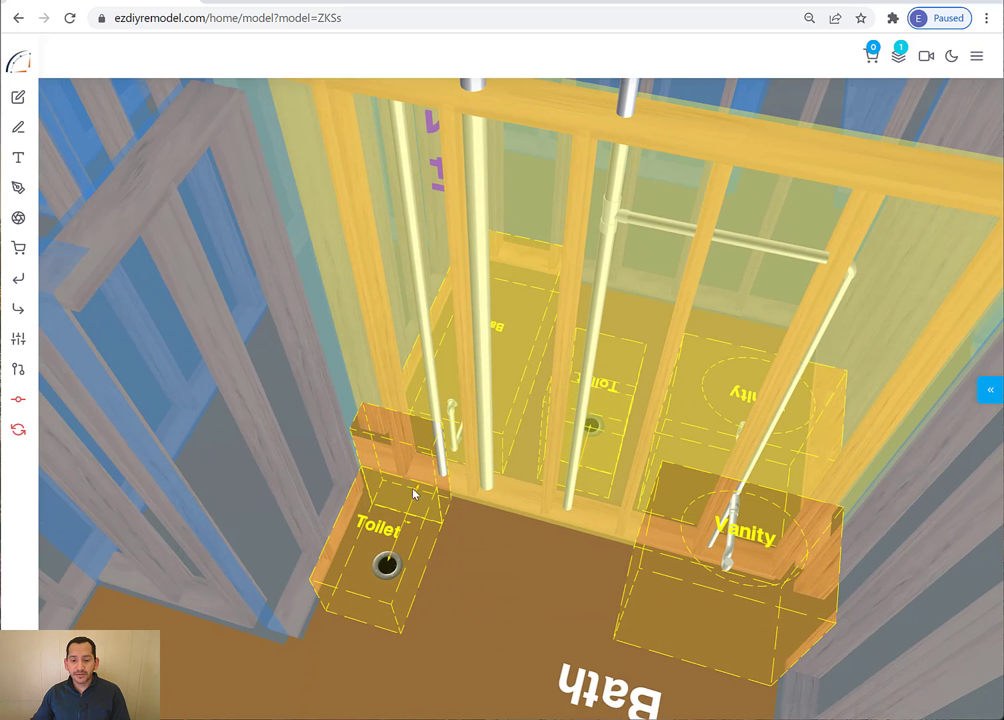
{"action": "left_click_drag", "start_coordinate": [413, 493], "coordinate": [492, 424]}
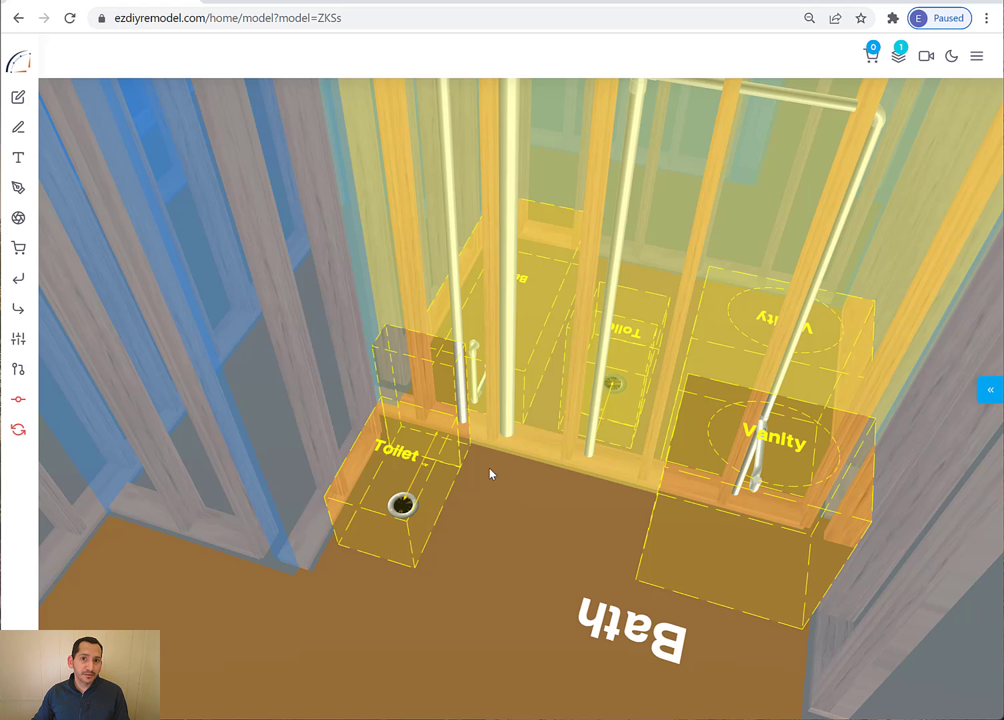
Move the Toilet box into the bathroom's left corner and highlight the bath wall framing
{"action": "right_click", "coordinate": [401, 458]}
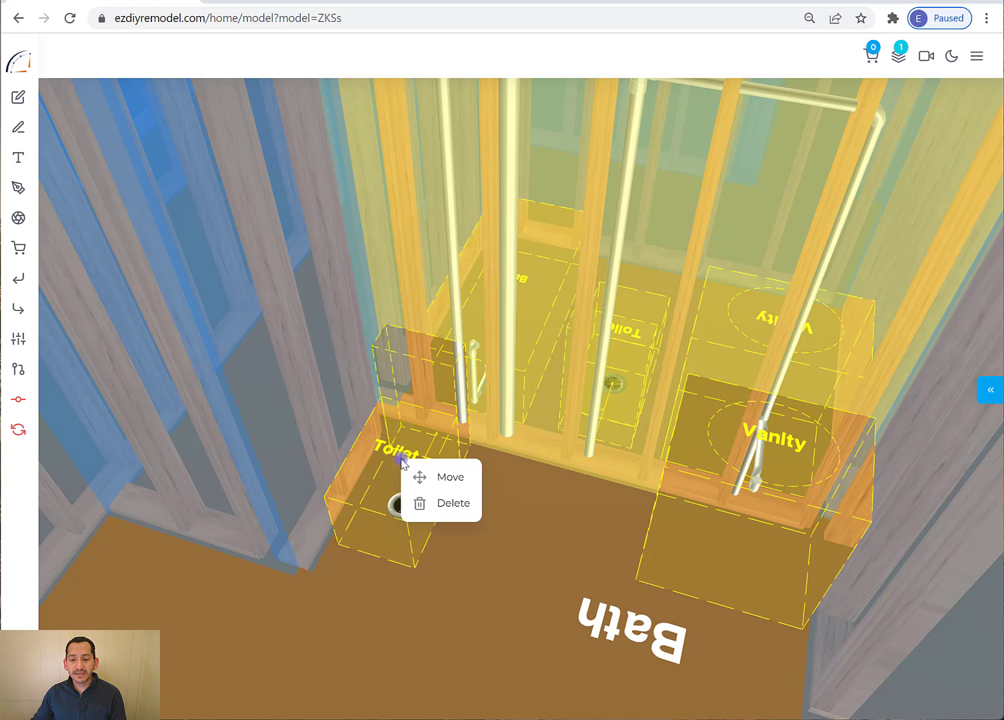
{"action": "left_click", "coordinate": [447, 477]}
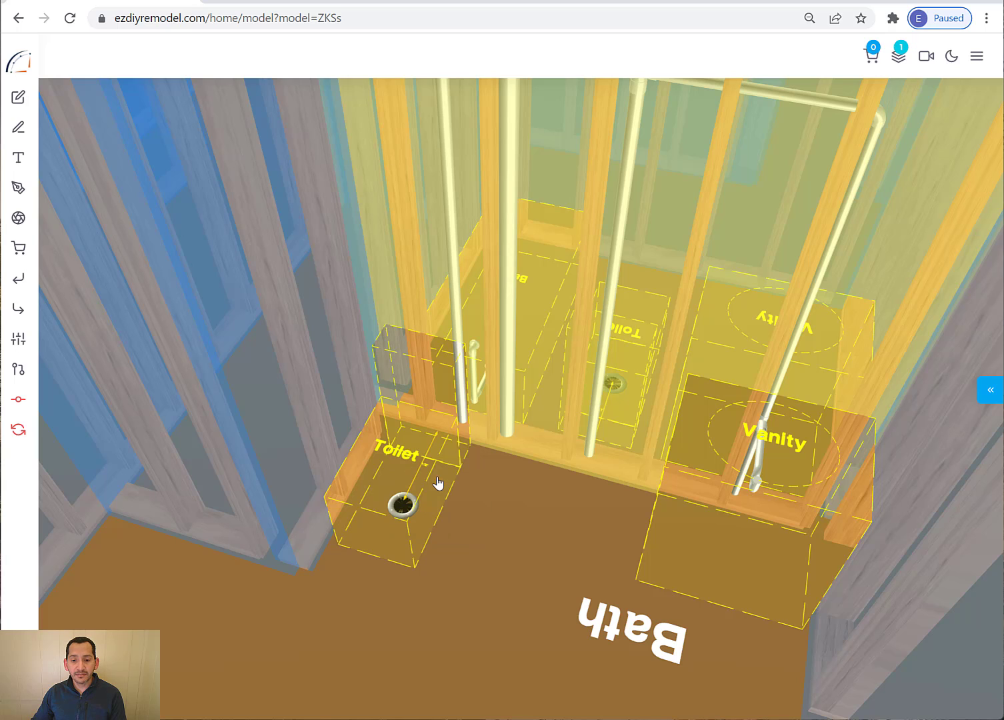
{"action": "left_click_drag", "start_coordinate": [466, 491], "coordinate": [476, 494]}
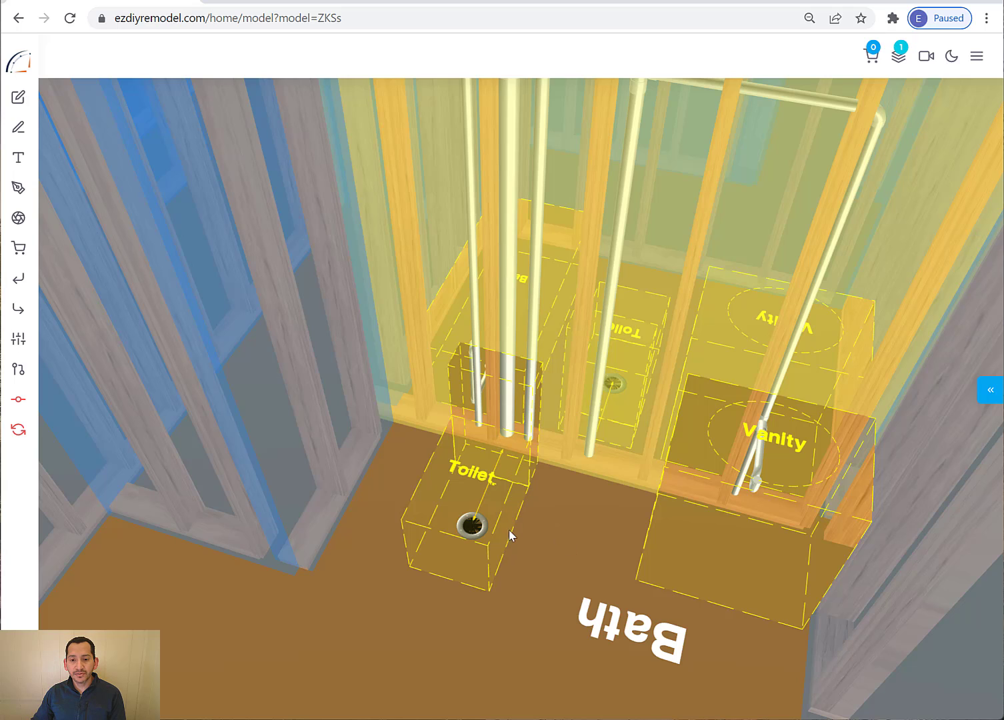
{"action": "left_click", "coordinate": [468, 475]}
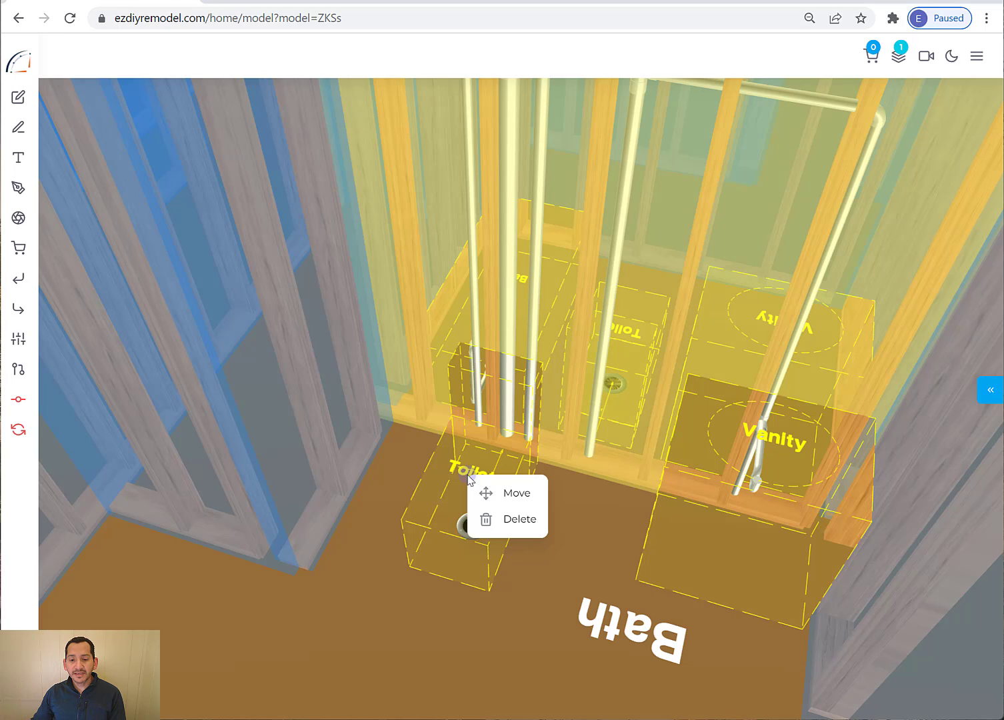
{"action": "left_click", "coordinate": [504, 494]}
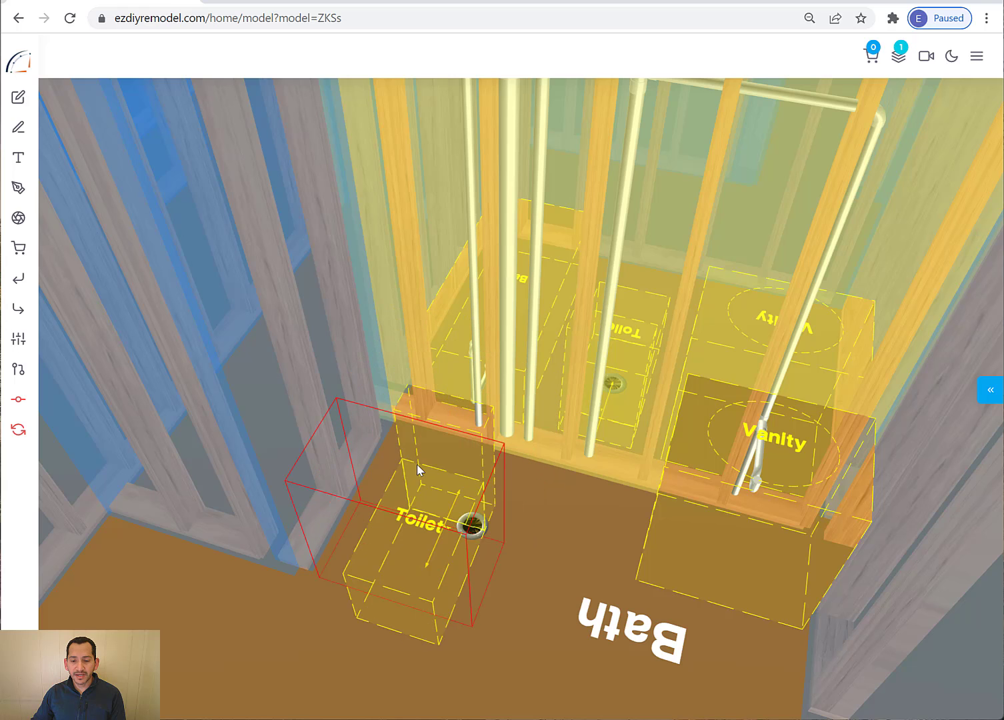
{"action": "left_click", "coordinate": [419, 470]}
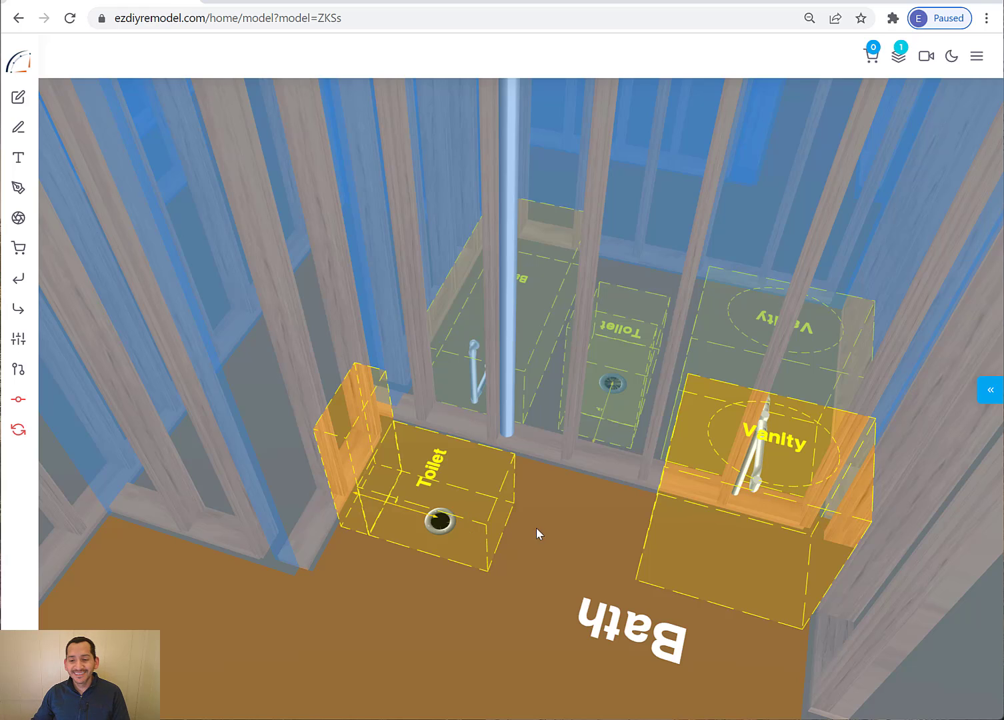
{"action": "left_click", "coordinate": [528, 550]}
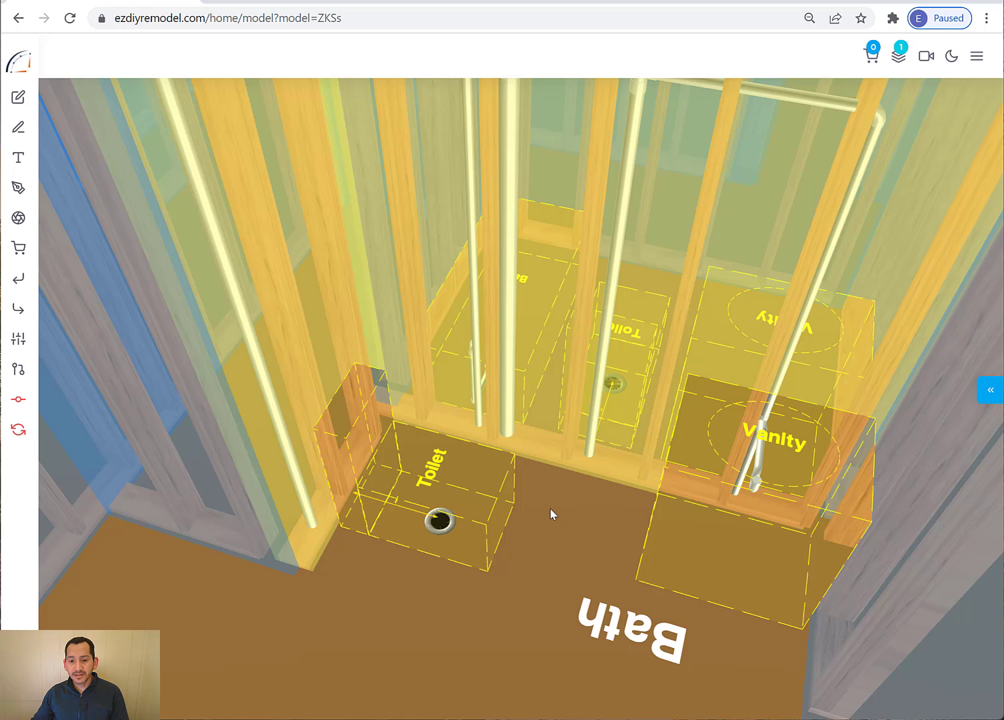
{"action": "scroll", "coordinate": [551, 513], "scroll_direction": "down", "scroll_amount": 2}
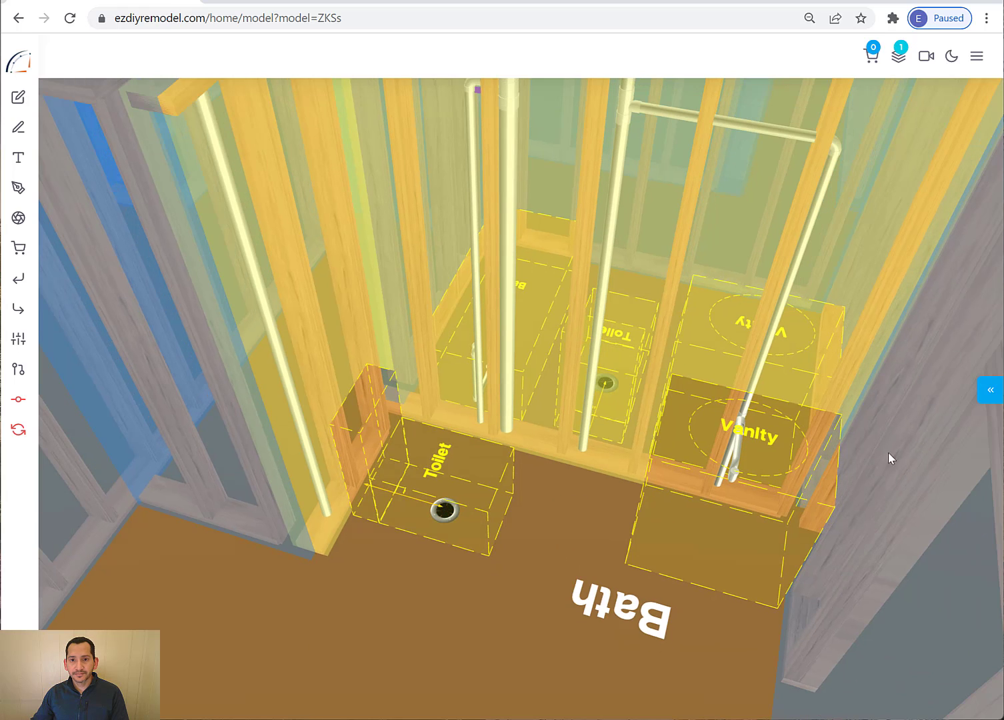
Orbit to a head-on view of the toilet and vanity
{"action": "left_click", "coordinate": [988, 394]}
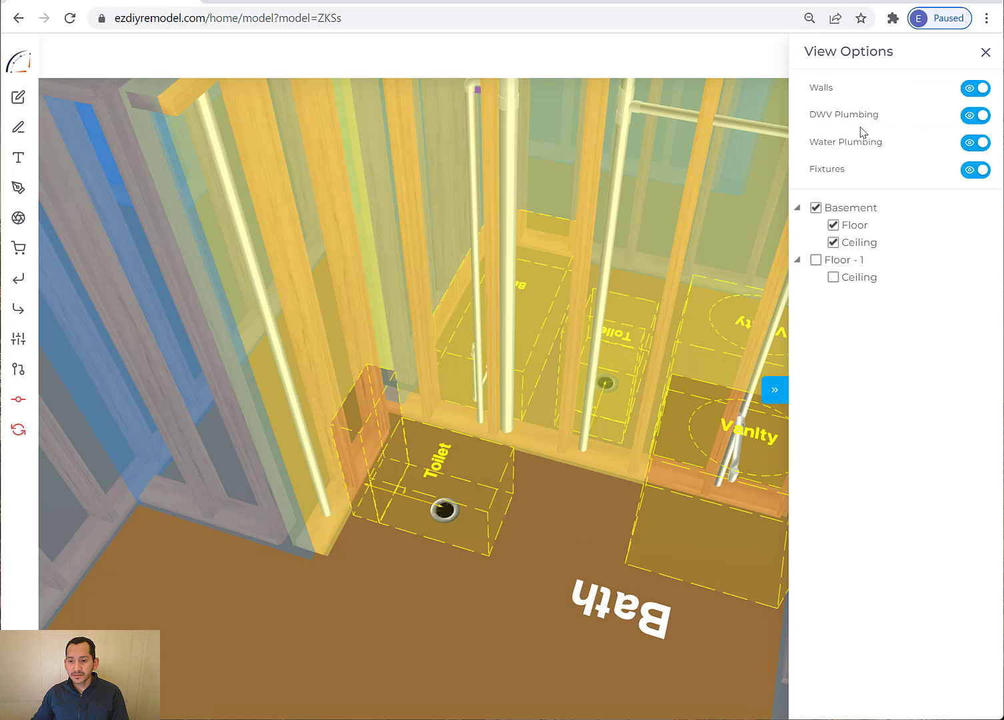
{"action": "left_click", "coordinate": [985, 52]}
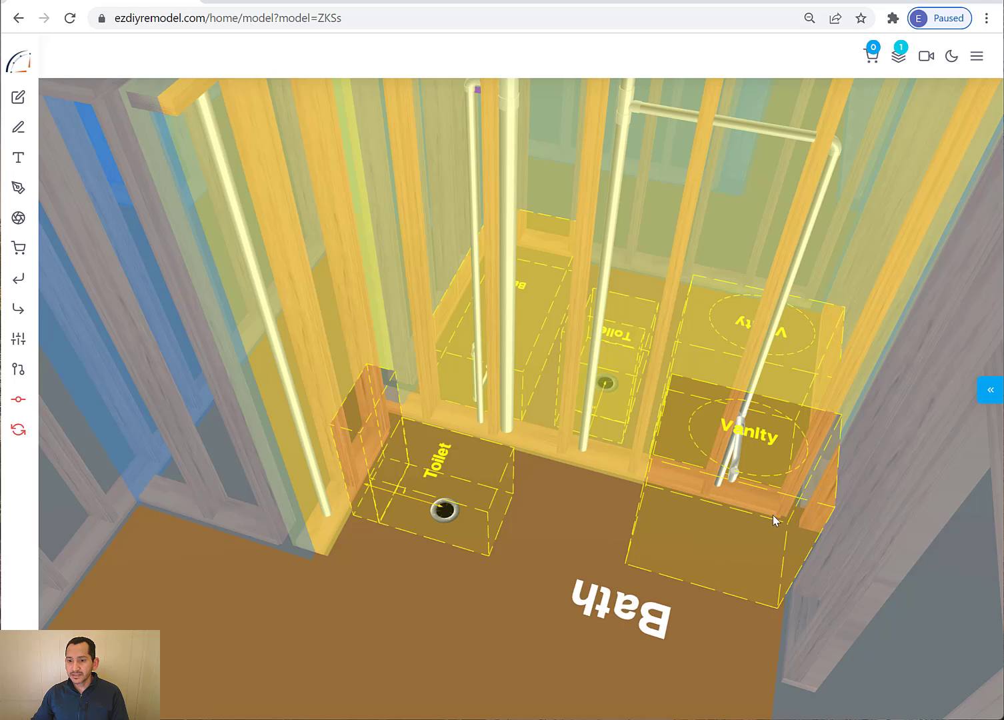
{"action": "left_click_drag", "start_coordinate": [644, 494], "coordinate": [701, 430]}
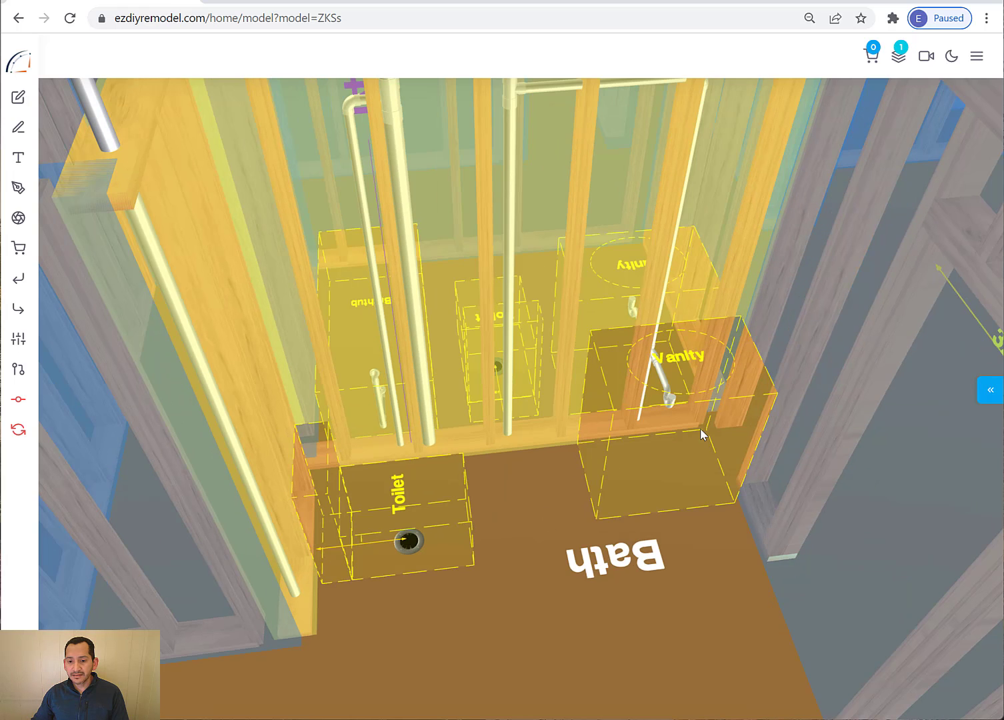
Switch Walls off in View Options and orbit around the exposed vanity drains and vents
{"action": "left_click", "coordinate": [990, 391]}
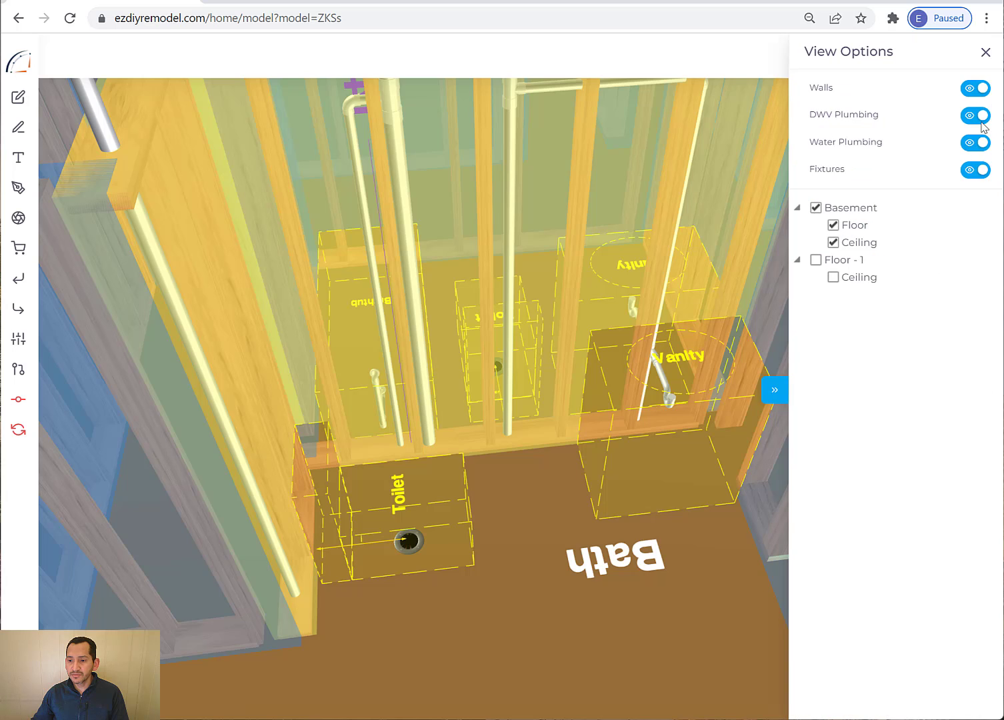
{"action": "left_click", "coordinate": [979, 94]}
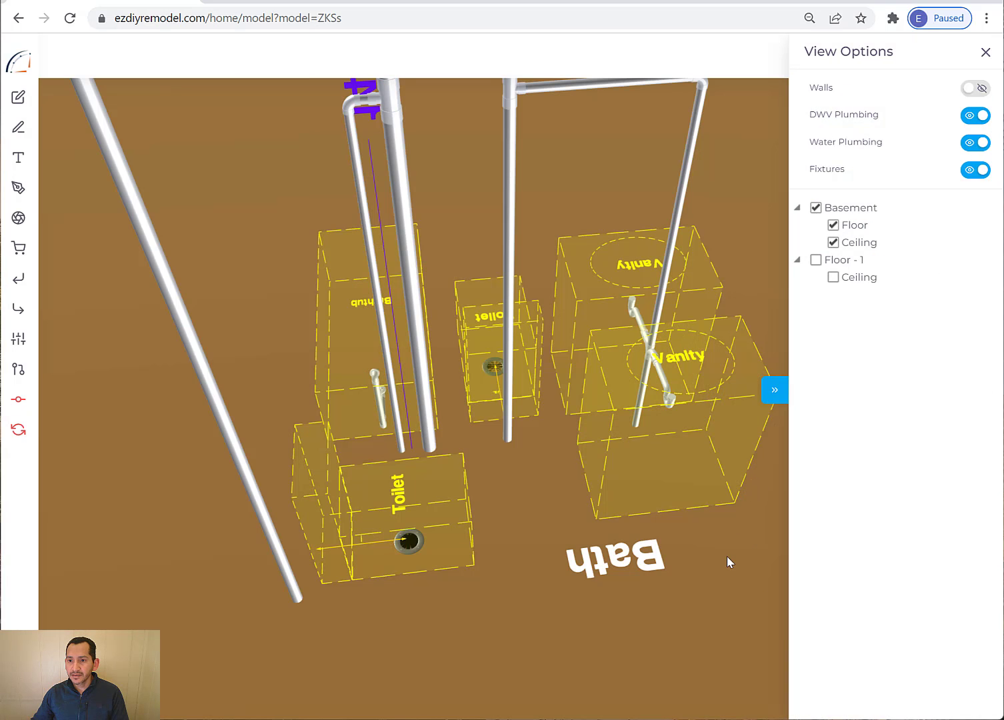
{"action": "left_click_drag", "start_coordinate": [729, 563], "coordinate": [788, 550]}
{"action": "scroll", "coordinate": [789, 550], "scroll_direction": "down", "scroll_amount": 2}
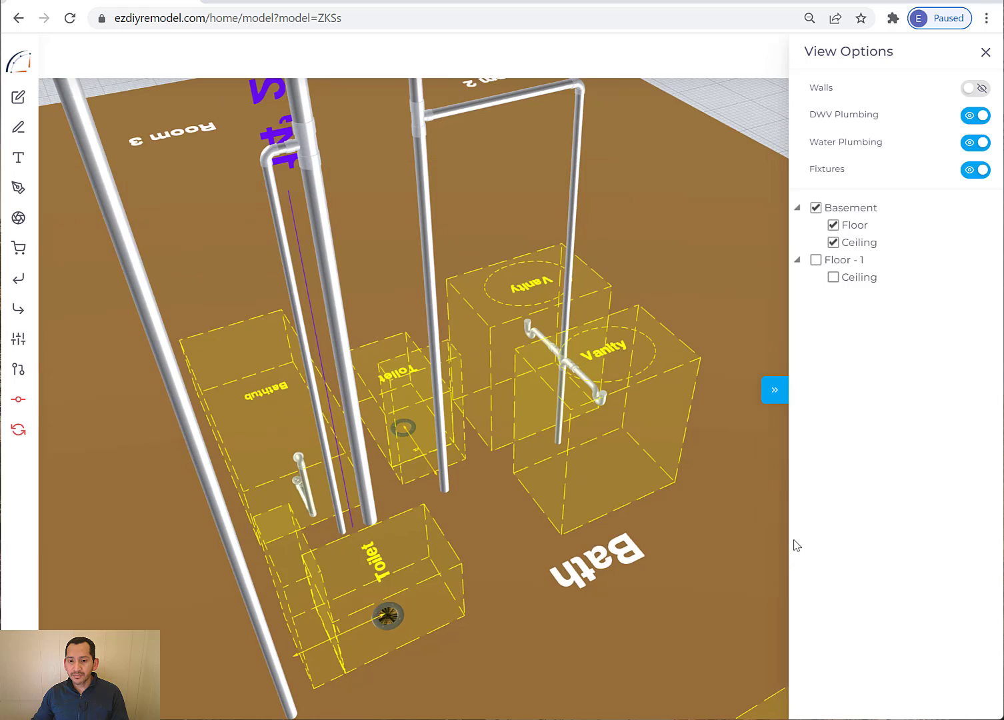
{"action": "left_click_drag", "start_coordinate": [636, 500], "coordinate": [761, 519]}
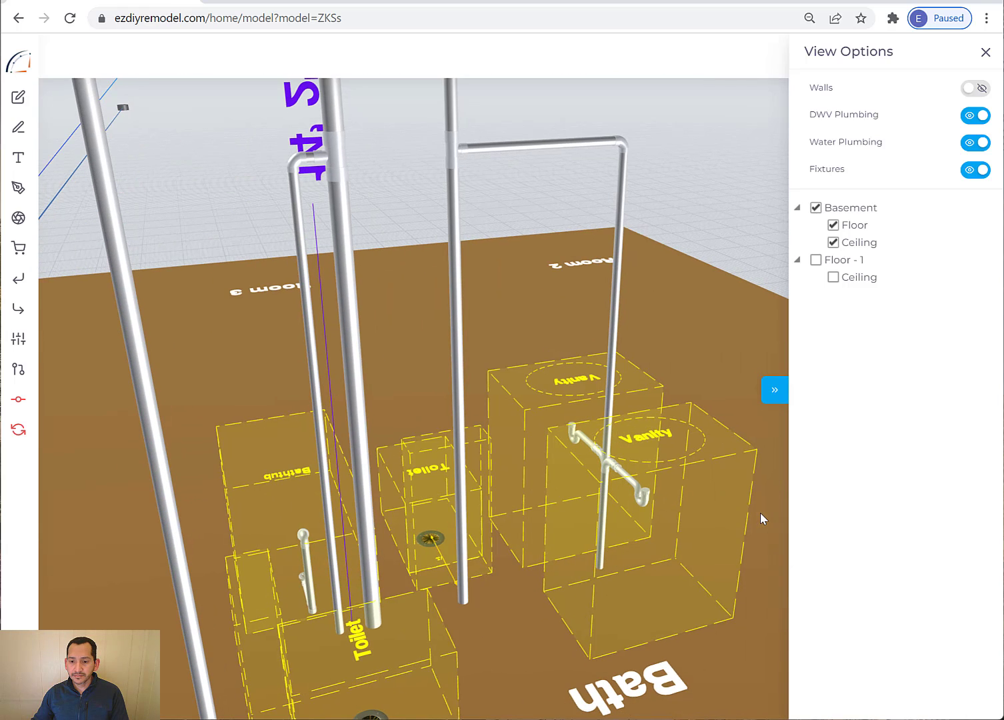
{"action": "left_click_drag", "start_coordinate": [620, 507], "coordinate": [592, 507]}
{"action": "scroll", "coordinate": [591, 507], "scroll_direction": "up", "scroll_amount": 3}
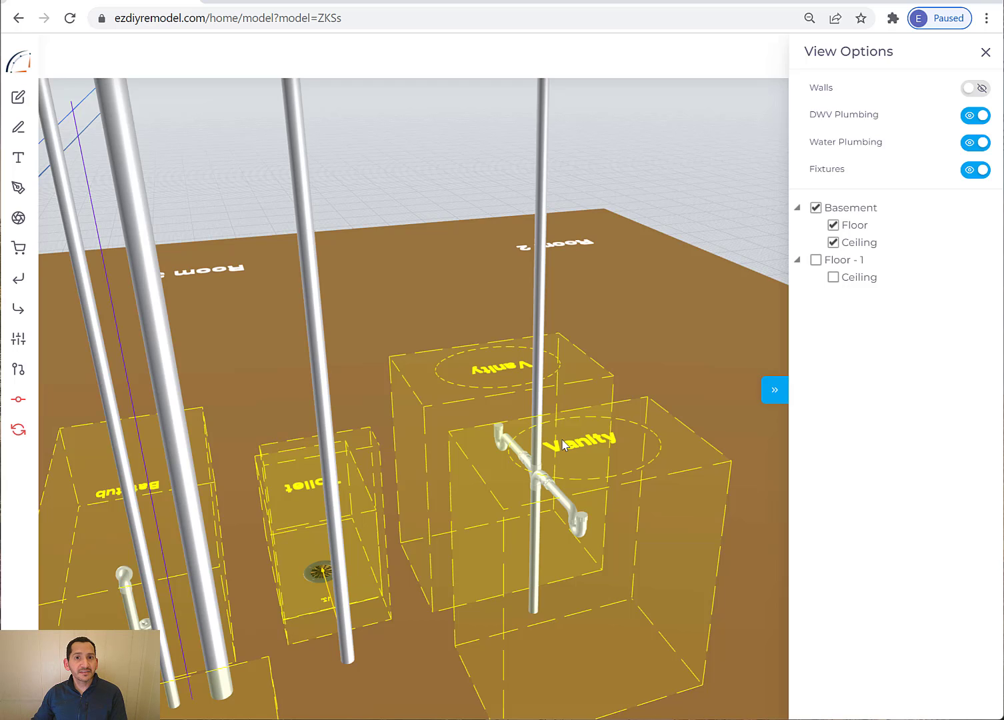
{"action": "left_click_drag", "start_coordinate": [556, 565], "coordinate": [621, 566]}
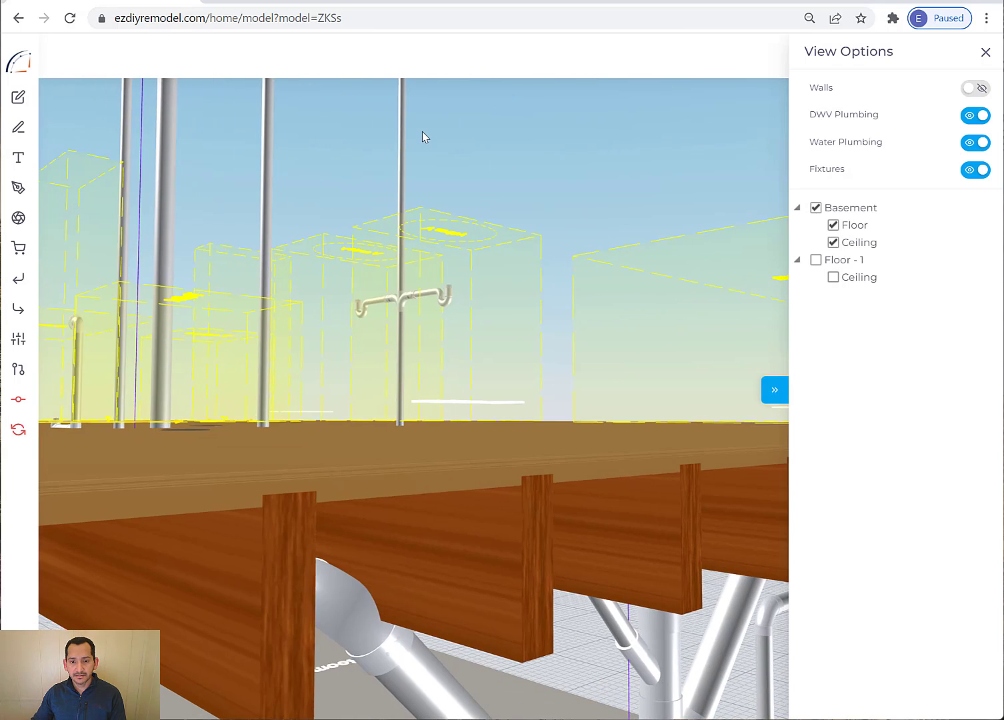
Orbit below the floor joists and trace the left angled drain branch in red
{"action": "left_click", "coordinate": [422, 131]}
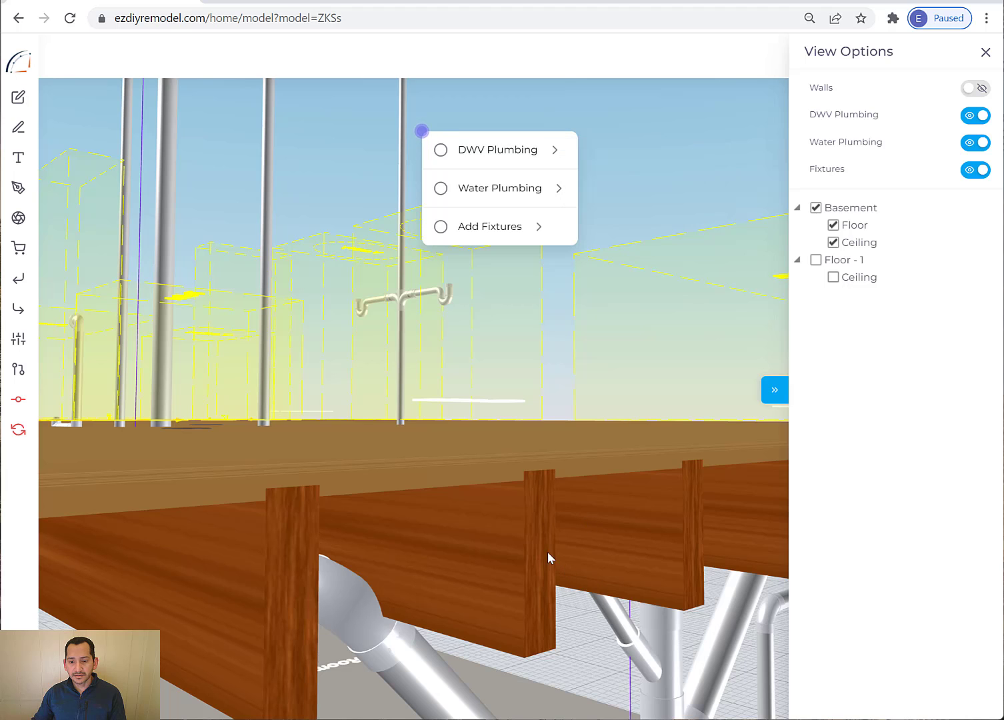
{"action": "left_click_drag", "start_coordinate": [542, 553], "coordinate": [473, 487]}
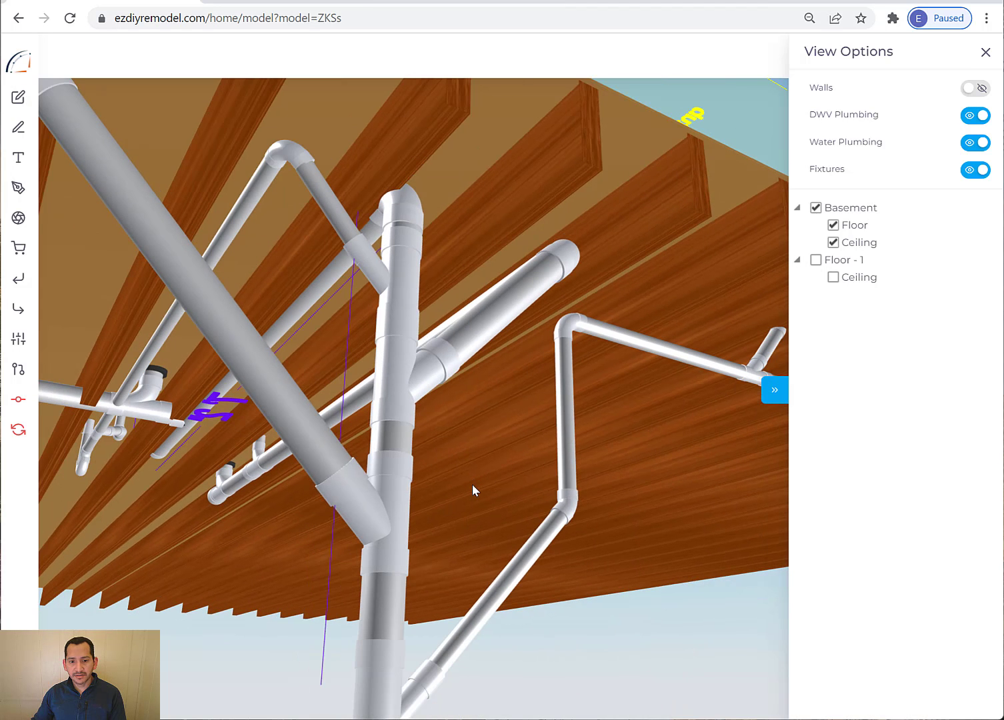
{"action": "left_click_drag", "start_coordinate": [345, 428], "coordinate": [438, 446]}
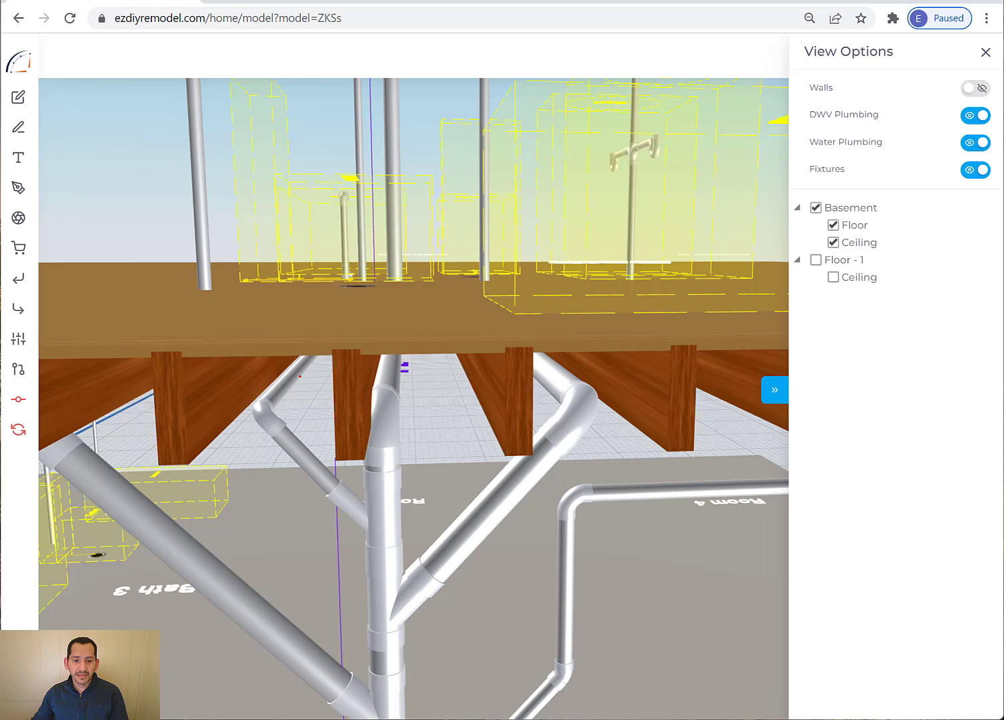
{"action": "mouse_move", "coordinate": [300, 376]}
{"action": "left_mouse_down"}
{"action": "mouse_move", "coordinate": [278, 398]}
{"action": "mouse_move", "coordinate": [282, 440]}
{"action": "mouse_move", "coordinate": [343, 511]}
{"action": "left_mouse_up"}
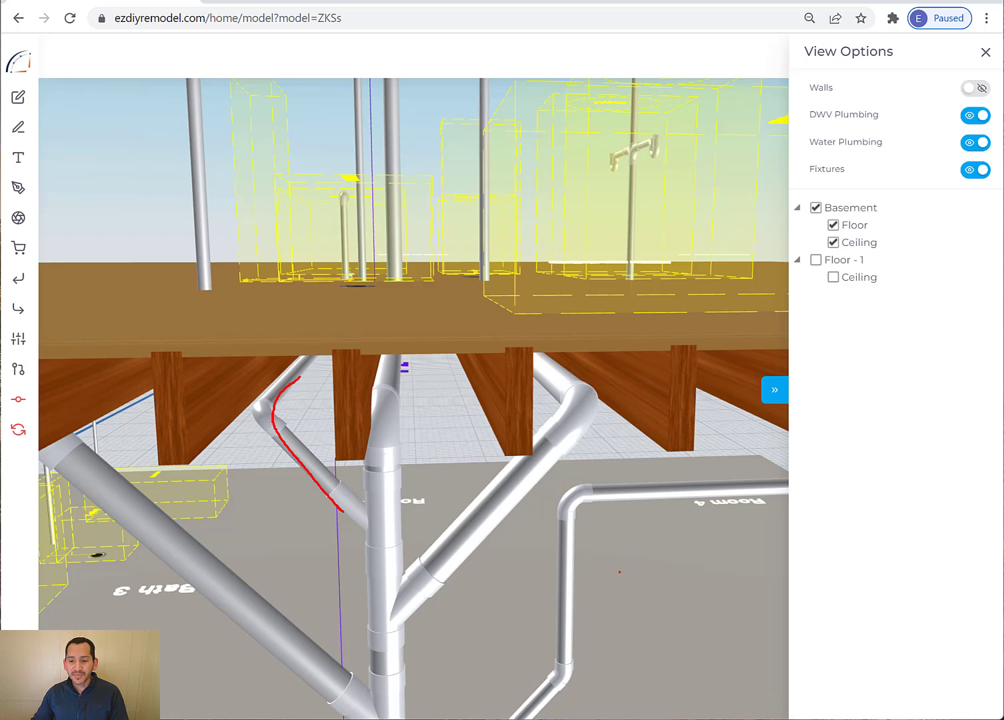
Zoom out, mark the Room 4, Bath 3 and toilet drain runs in red, then clear them
{"action": "scroll", "coordinate": [587, 587], "scroll_direction": "down", "scroll_amount": 3}
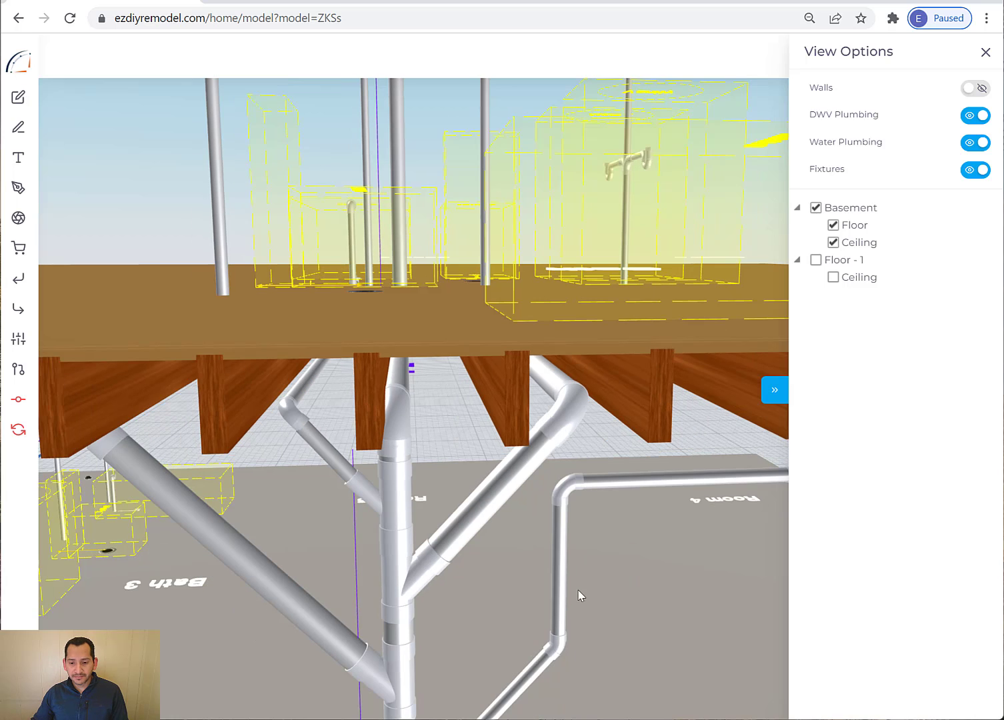
{"action": "scroll", "coordinate": [601, 579], "scroll_direction": "down", "scroll_amount": 1}
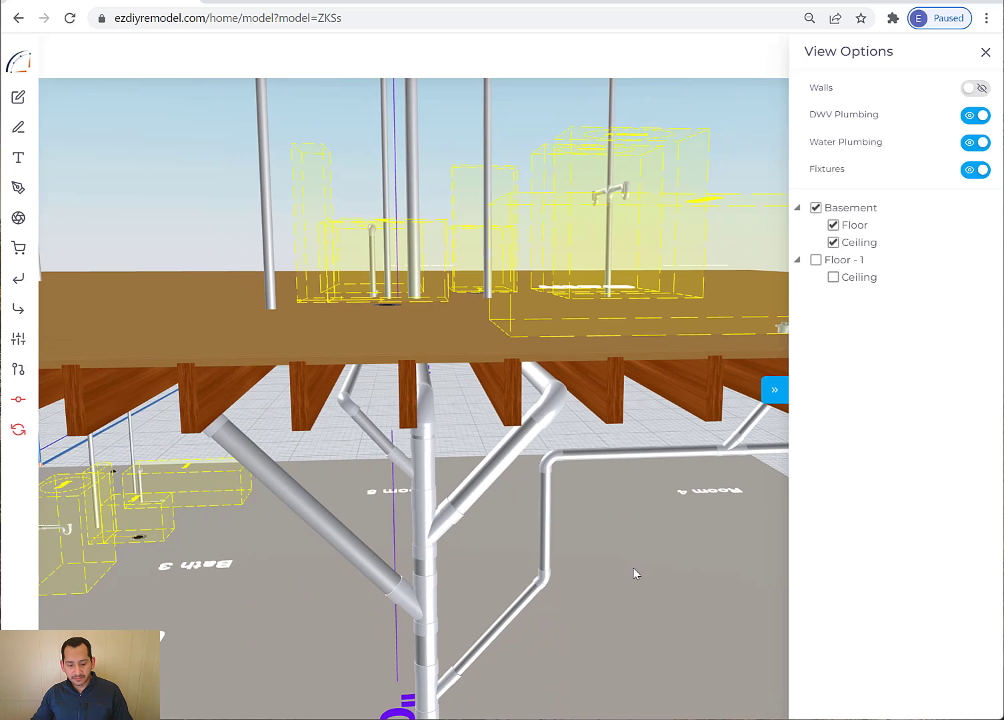
{"action": "left_click_drag", "start_coordinate": [746, 433], "coordinate": [665, 471]}
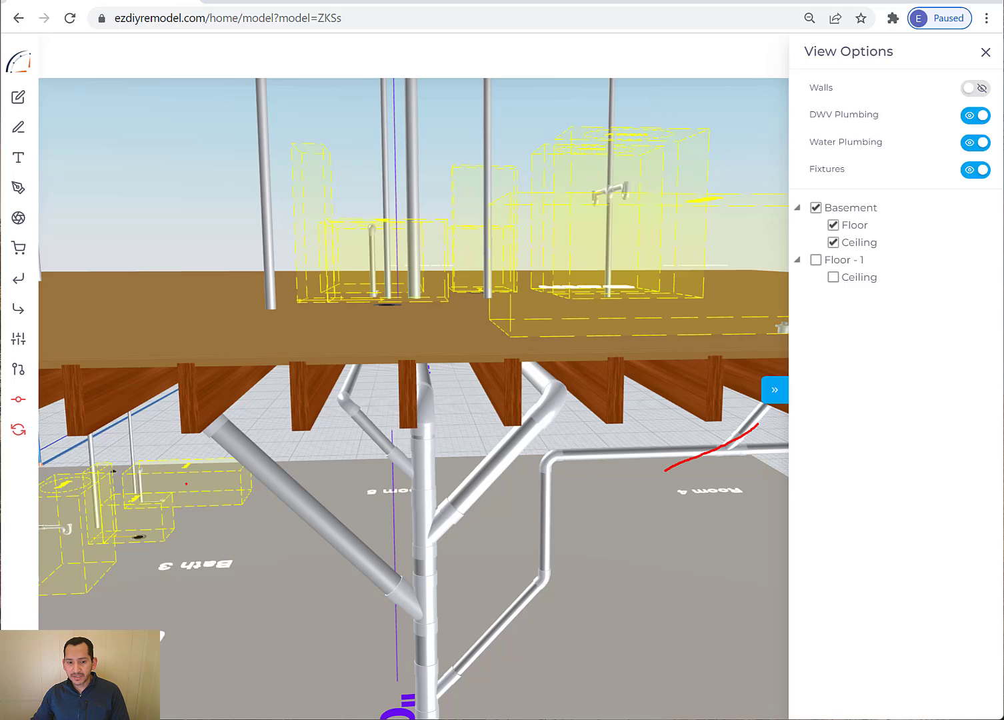
{"action": "left_click_drag", "start_coordinate": [137, 439], "coordinate": [256, 504]}
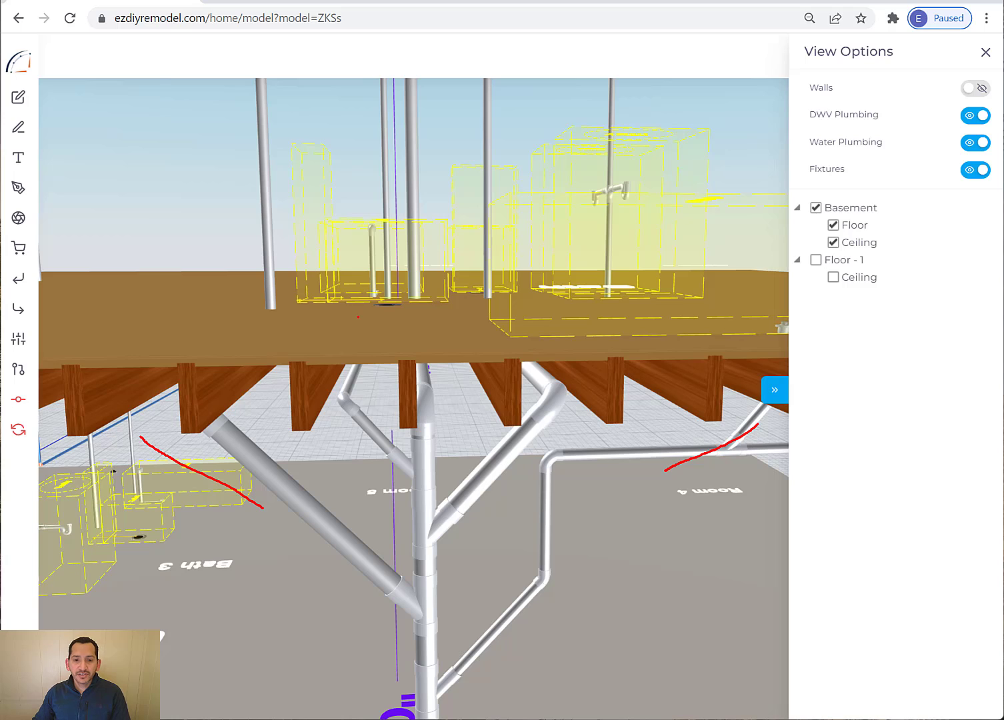
{"action": "mouse_move", "coordinate": [378, 311]}
{"action": "left_mouse_down"}
{"action": "mouse_move", "coordinate": [361, 373]}
{"action": "mouse_move", "coordinate": [372, 382]}
{"action": "left_mouse_up"}
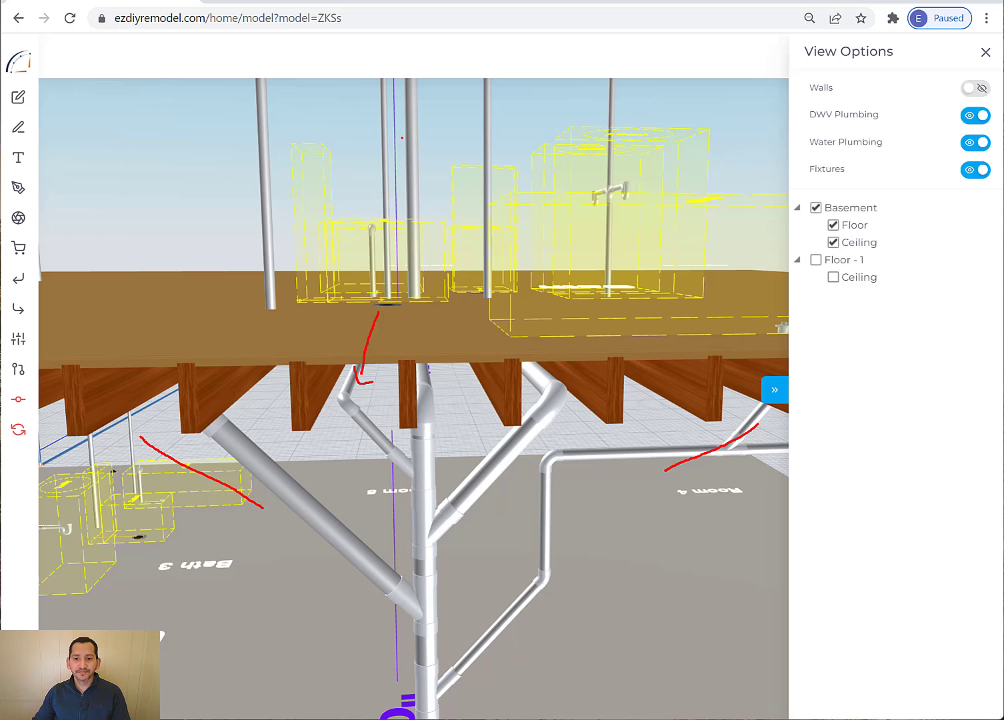
{"action": "key", "text": "Escape"}
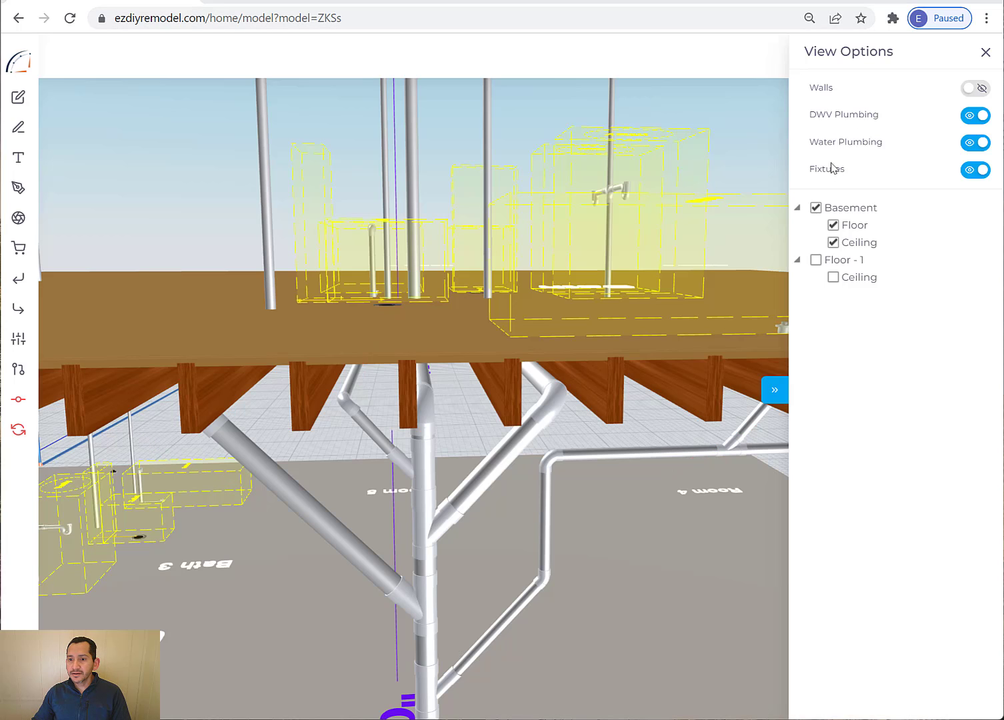
Toggle Floor - 1 on and back off, then hide the Basement ceiling joists
{"action": "left_click", "coordinate": [816, 261]}
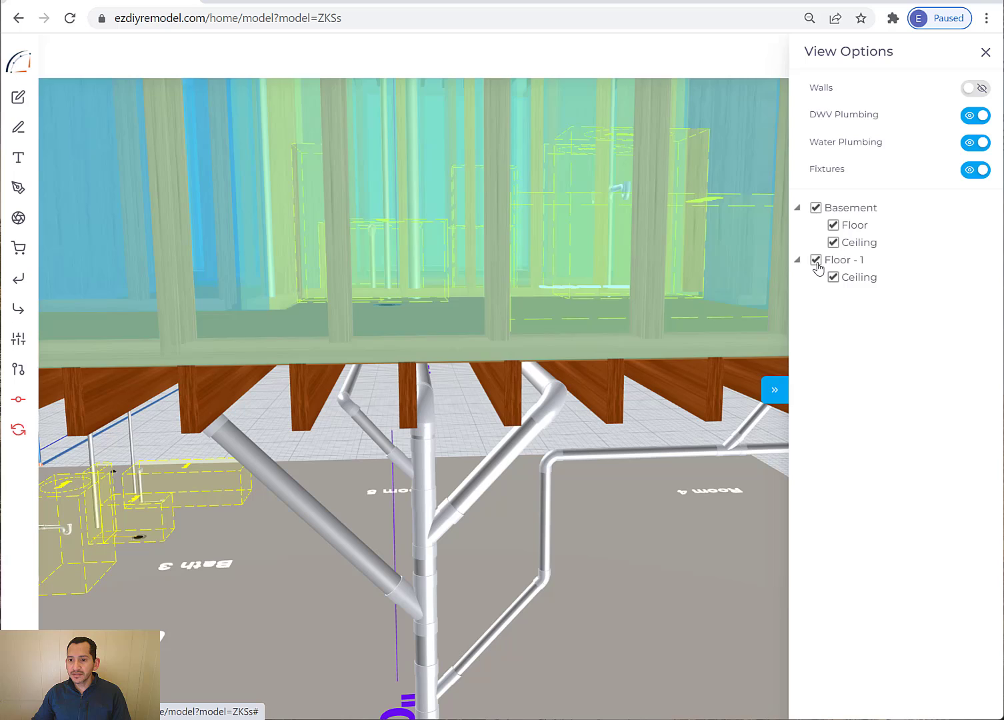
{"action": "left_click", "coordinate": [817, 262]}
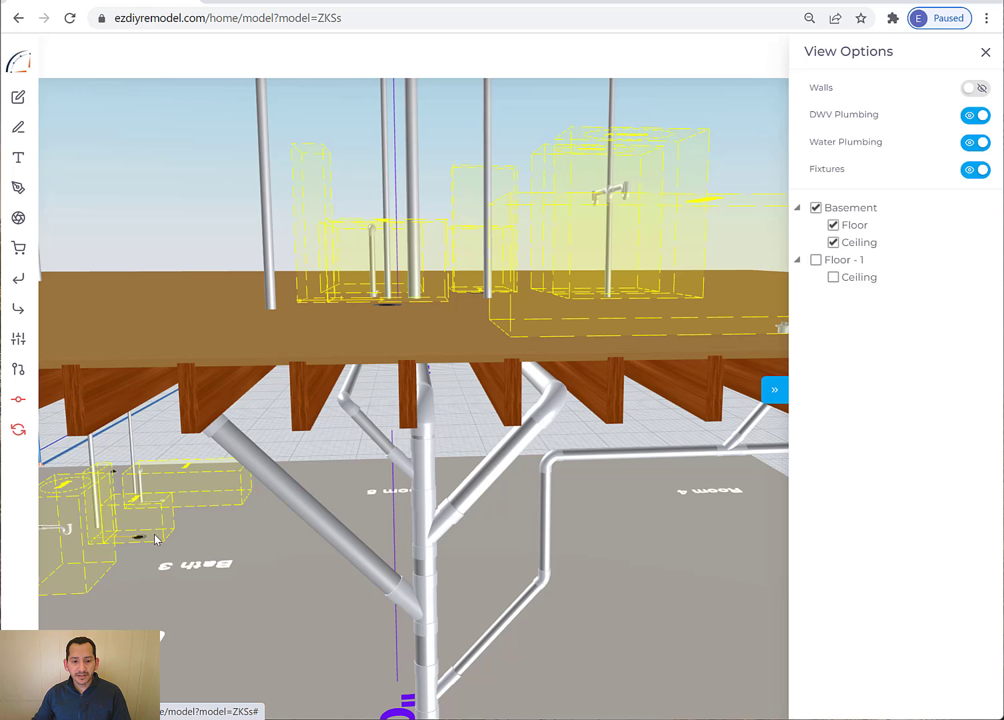
{"action": "left_click_drag", "start_coordinate": [197, 520], "coordinate": [764, 309]}
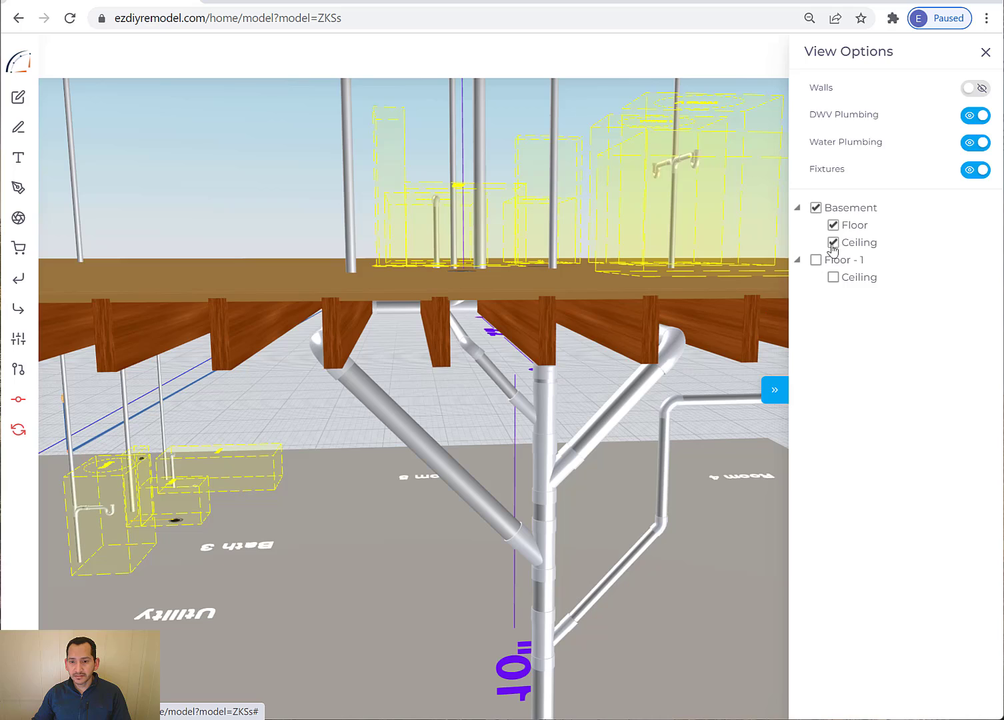
{"action": "left_click", "coordinate": [833, 242]}
Zoom and orbit to a low close view of the Bath 3 fixtures and pipes
{"action": "left_click_drag", "start_coordinate": [289, 512], "coordinate": [390, 471]}
{"action": "scroll", "coordinate": [390, 471], "scroll_direction": "up", "scroll_amount": 4}
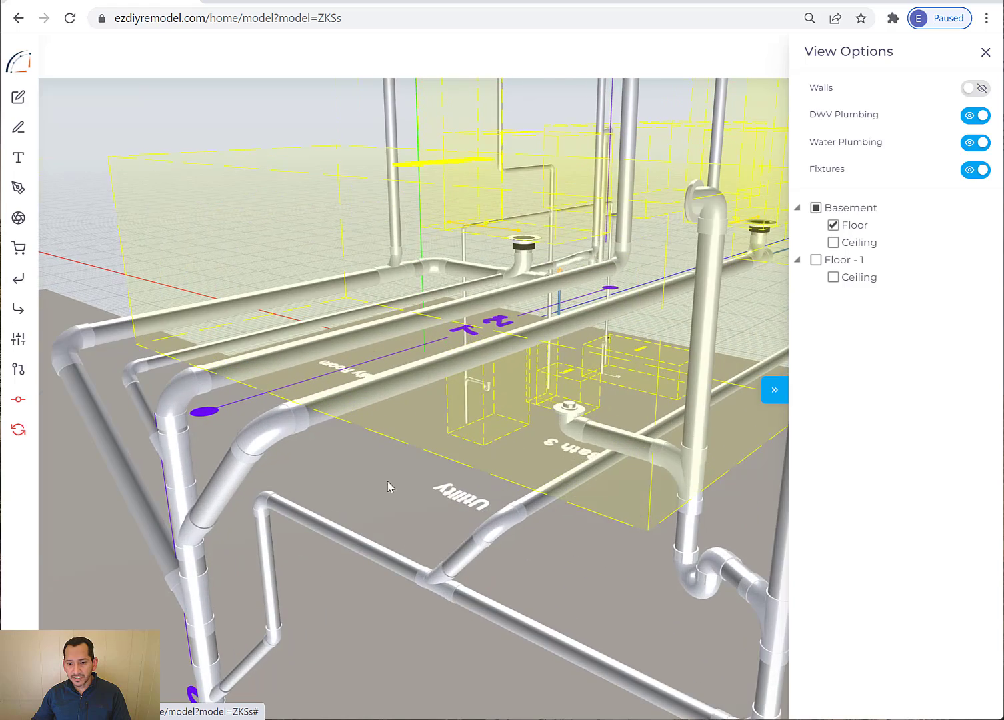
{"action": "scroll", "coordinate": [353, 481], "scroll_direction": "down", "scroll_amount": 4}
{"action": "left_click_drag", "start_coordinate": [535, 477], "coordinate": [348, 488]}
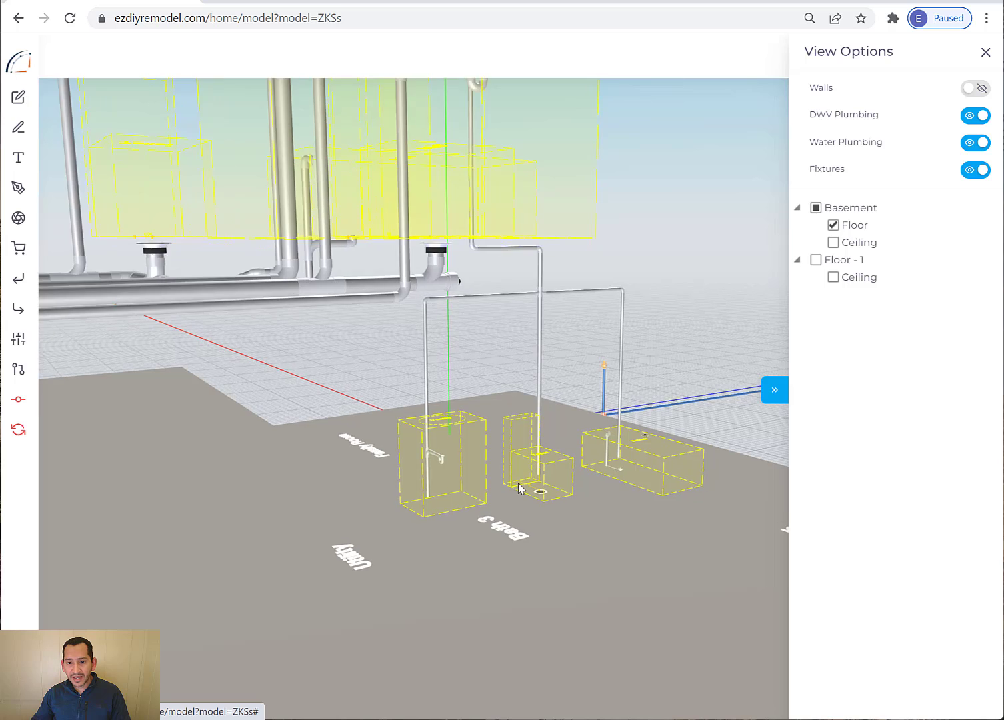
{"action": "scroll", "coordinate": [518, 488], "scroll_direction": "up", "scroll_amount": 3}
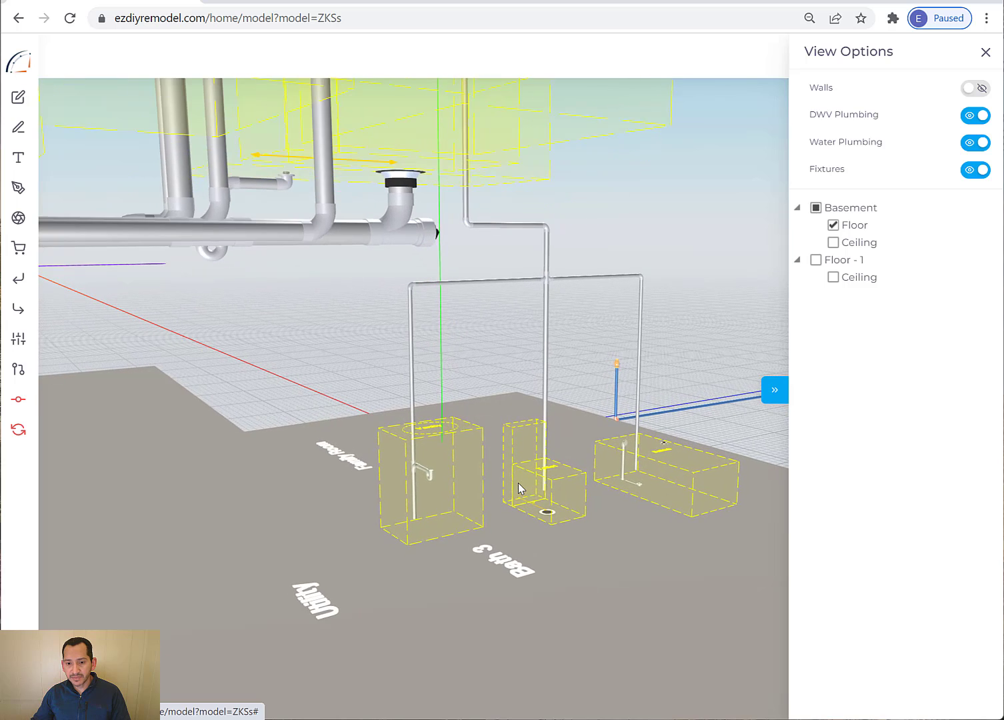
{"action": "scroll", "coordinate": [519, 488], "scroll_direction": "up", "scroll_amount": 3}
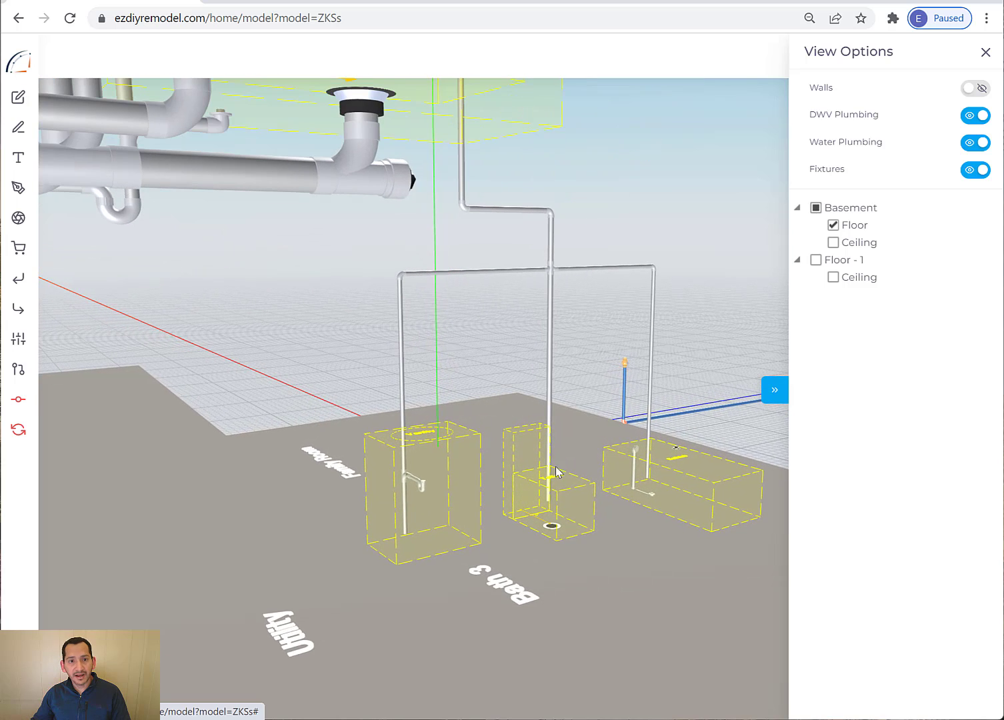
{"action": "left_click_drag", "start_coordinate": [558, 471], "coordinate": [188, 478]}
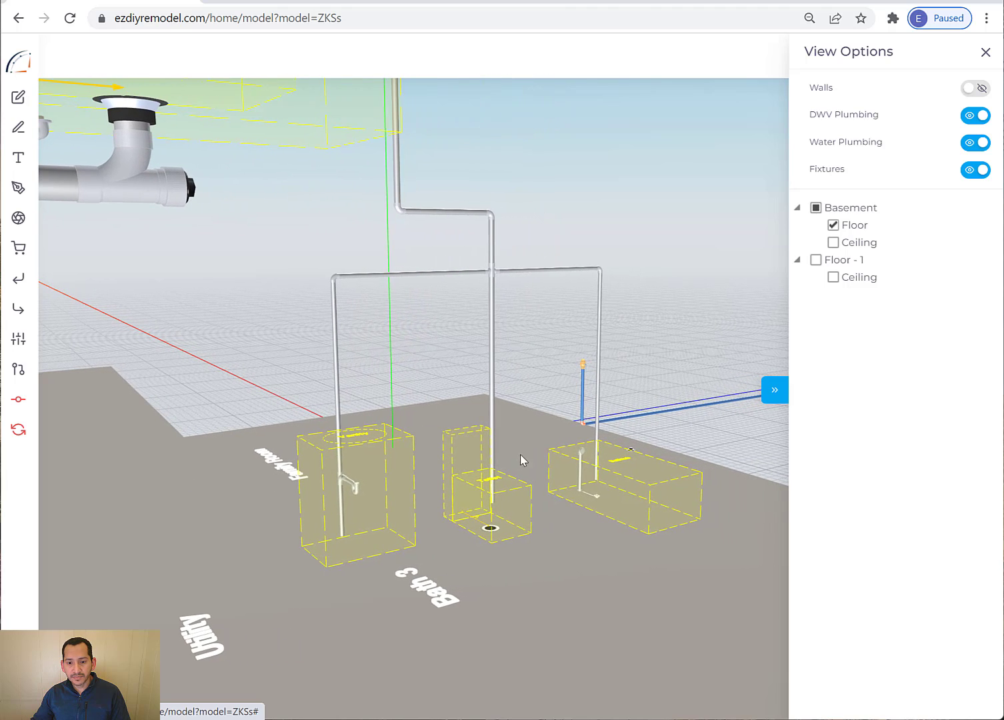
{"action": "left_click_drag", "start_coordinate": [518, 461], "coordinate": [348, 489]}
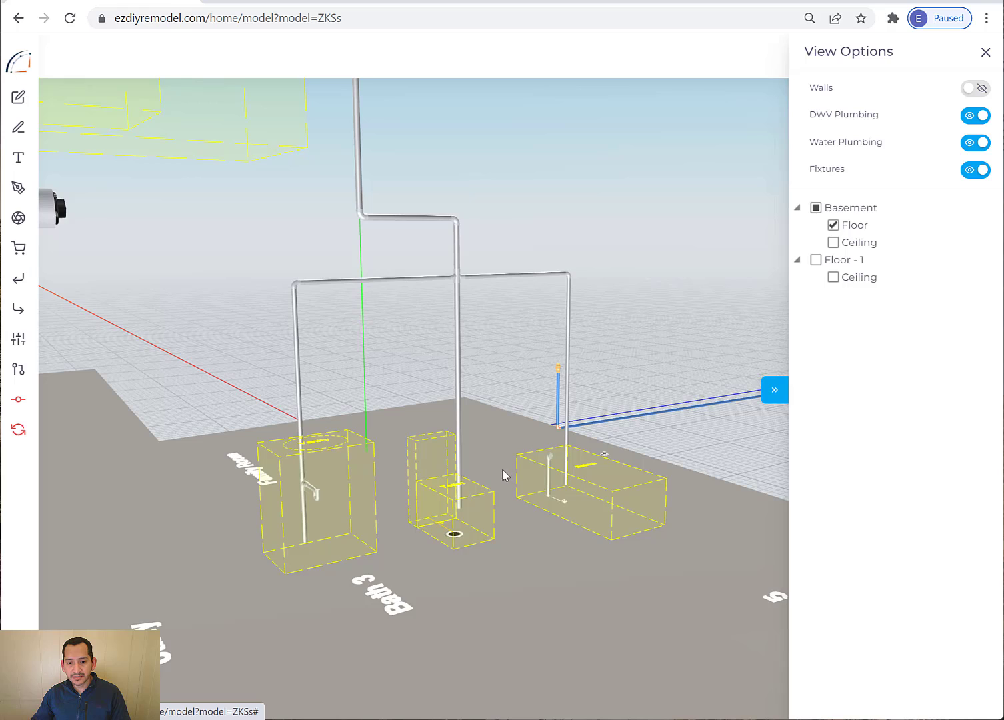
{"action": "left_click_drag", "start_coordinate": [507, 477], "coordinate": [460, 307]}
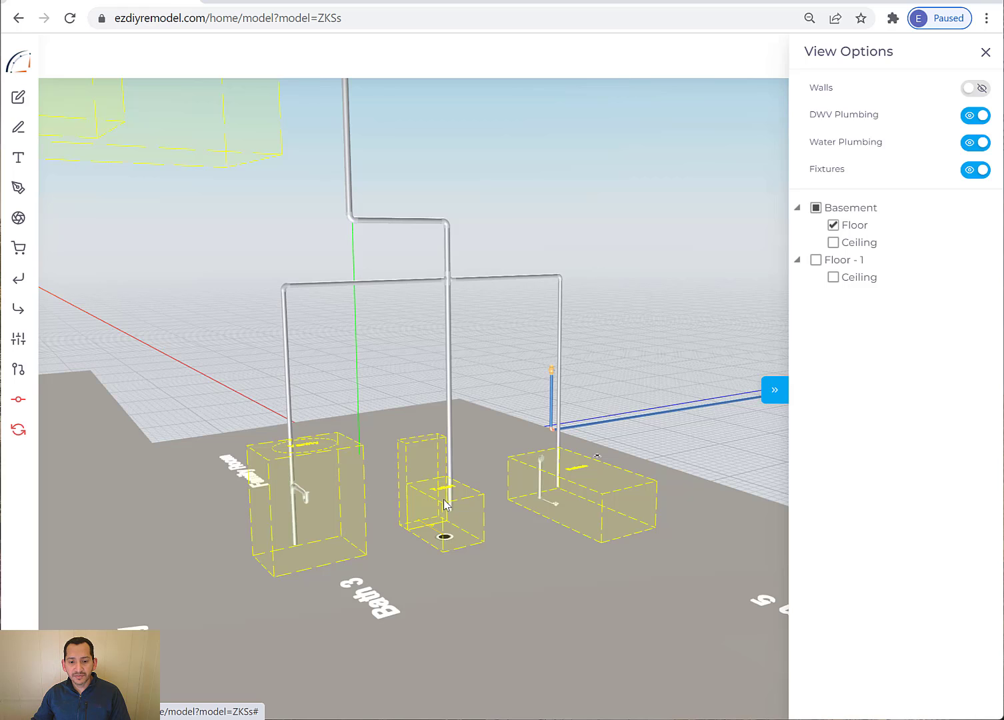
Uncheck Basement Floor, then orbit and zoom onto the Bath 3 drain lines beneath it
{"action": "left_click", "coordinate": [834, 225]}
{"action": "left_click_drag", "start_coordinate": [522, 583], "coordinate": [287, 585]}
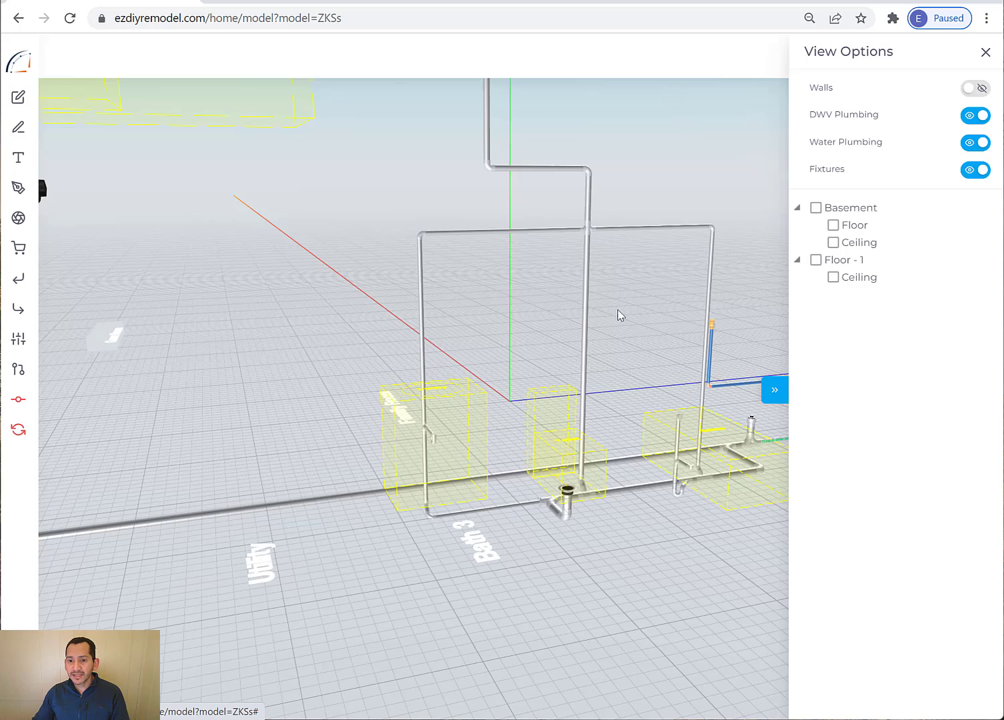
{"action": "left_click_drag", "start_coordinate": [627, 533], "coordinate": [612, 494]}
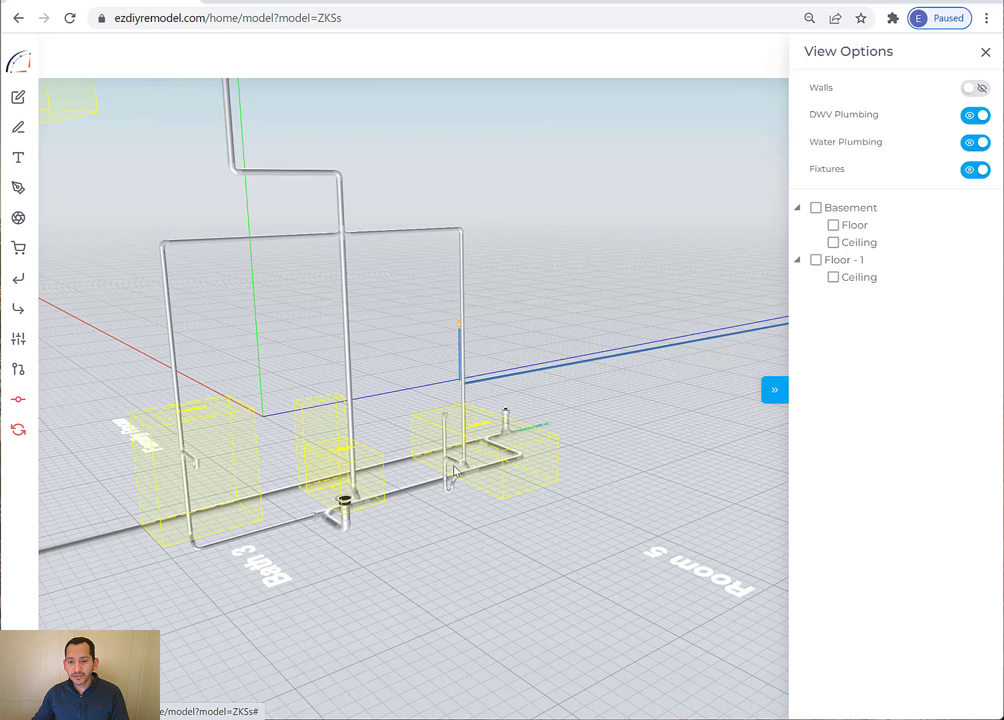
{"action": "scroll", "coordinate": [455, 470], "scroll_direction": "up", "scroll_amount": 3}
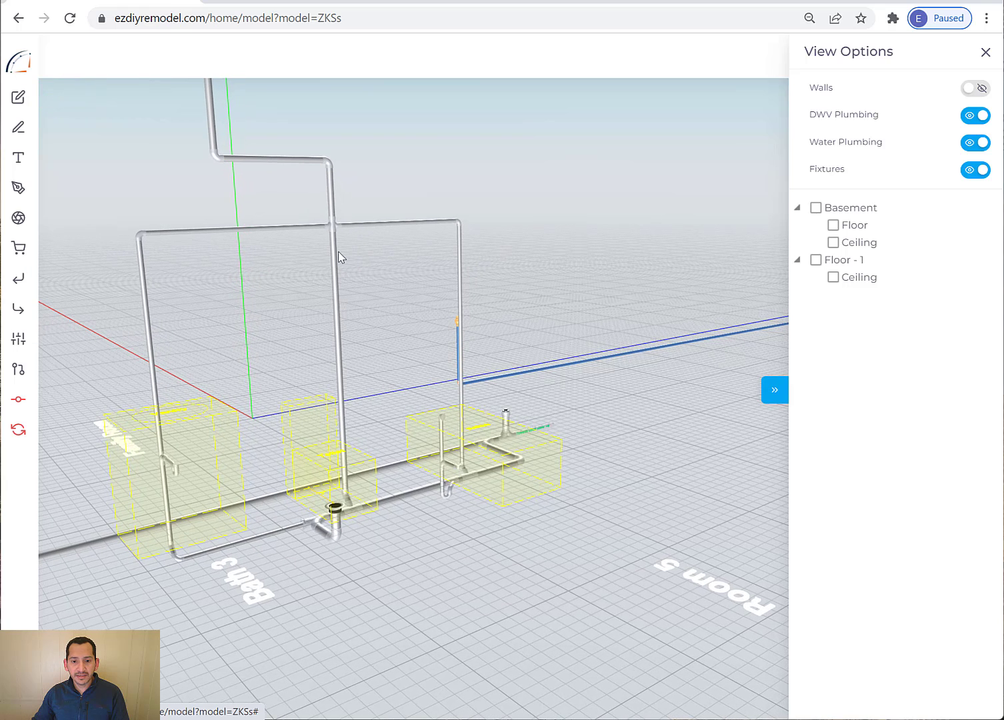